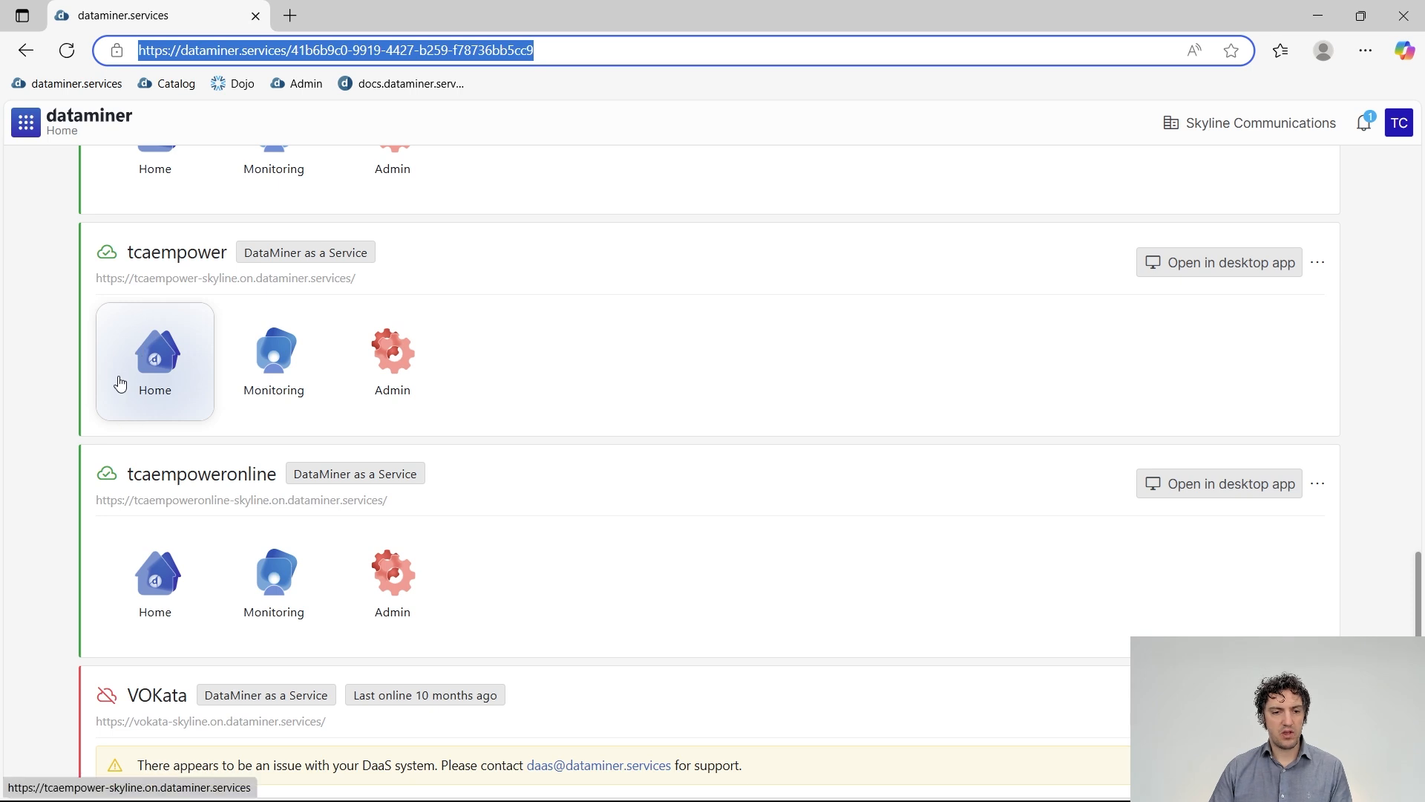
- Create a new app from the tcaempower system's home page and name it Agent Info
click(119, 375)
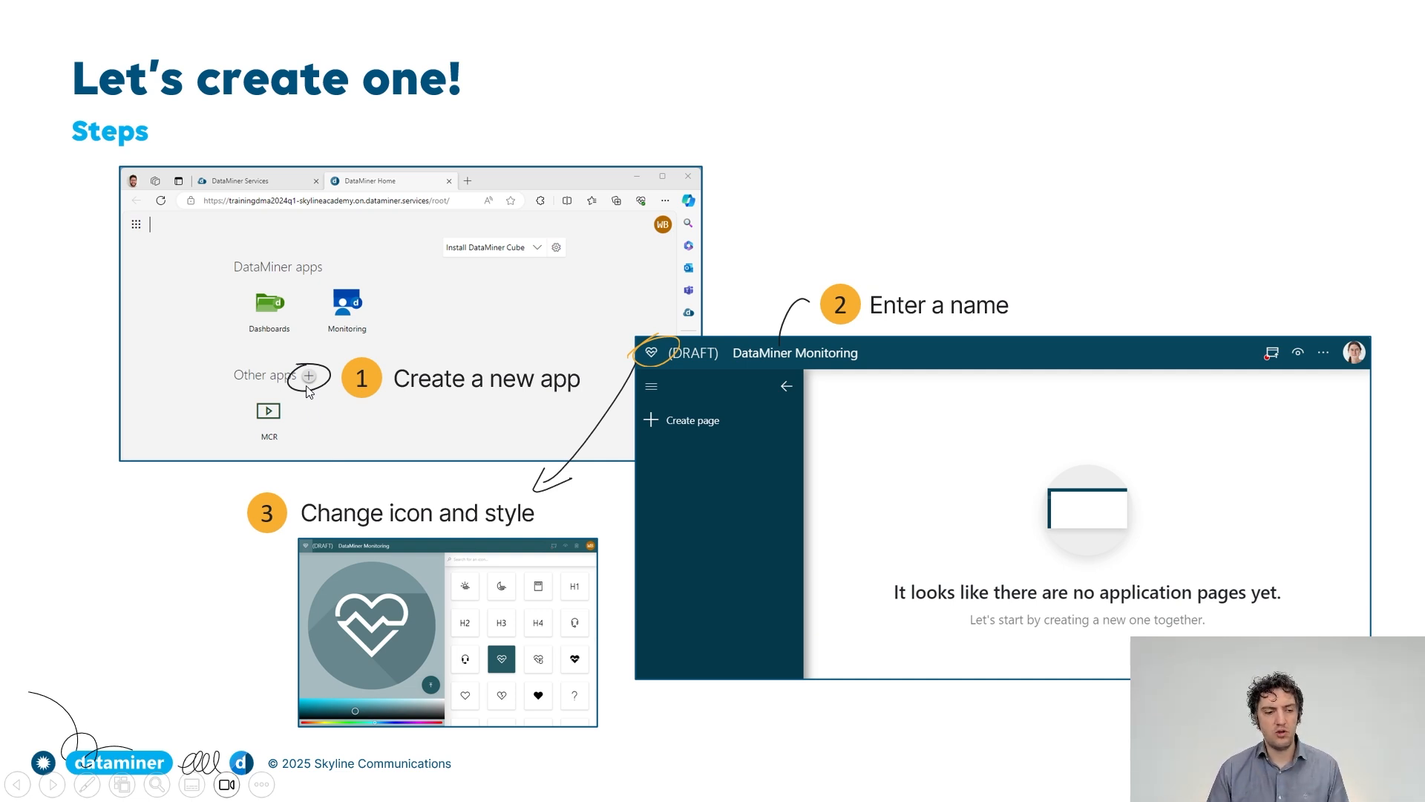
key(alt+Tab)
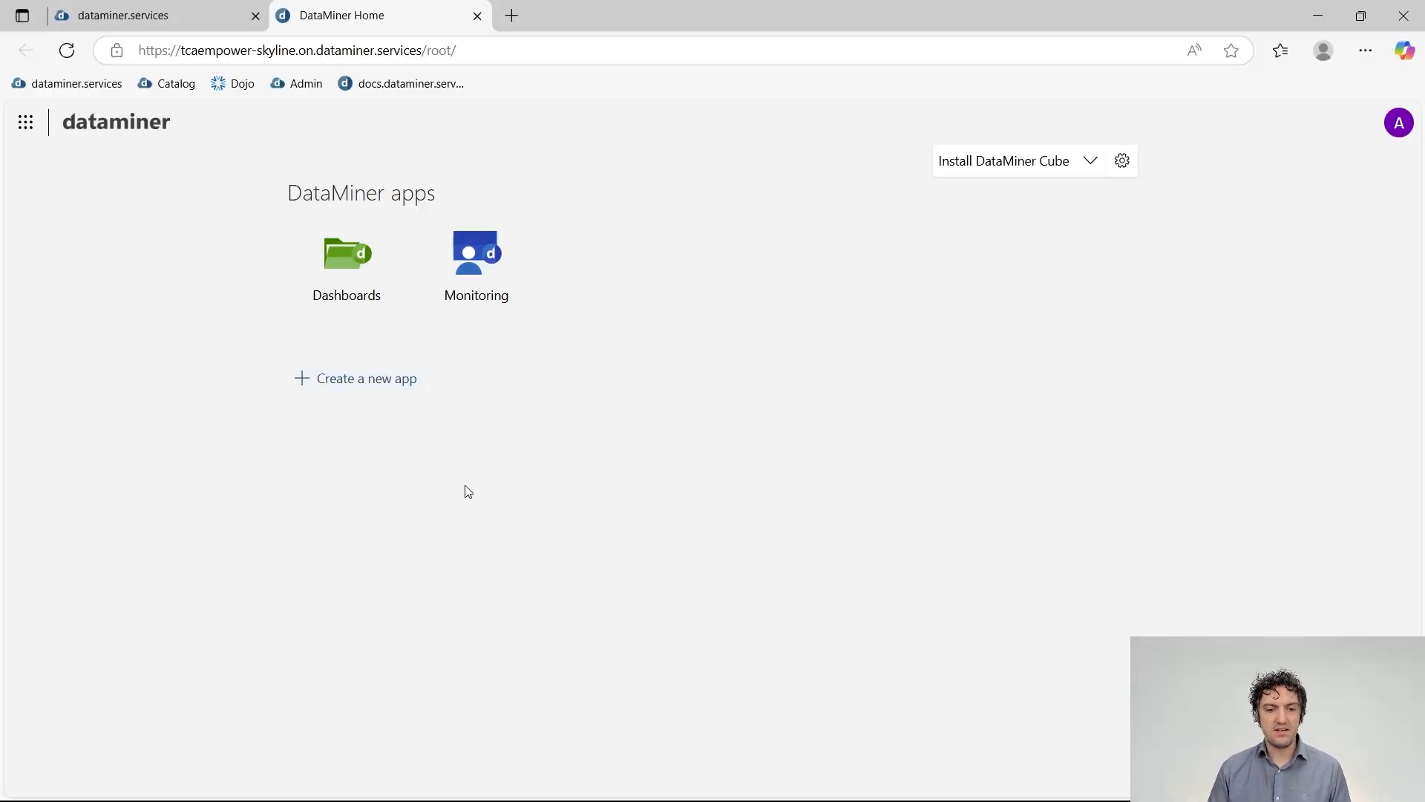
click(363, 380)
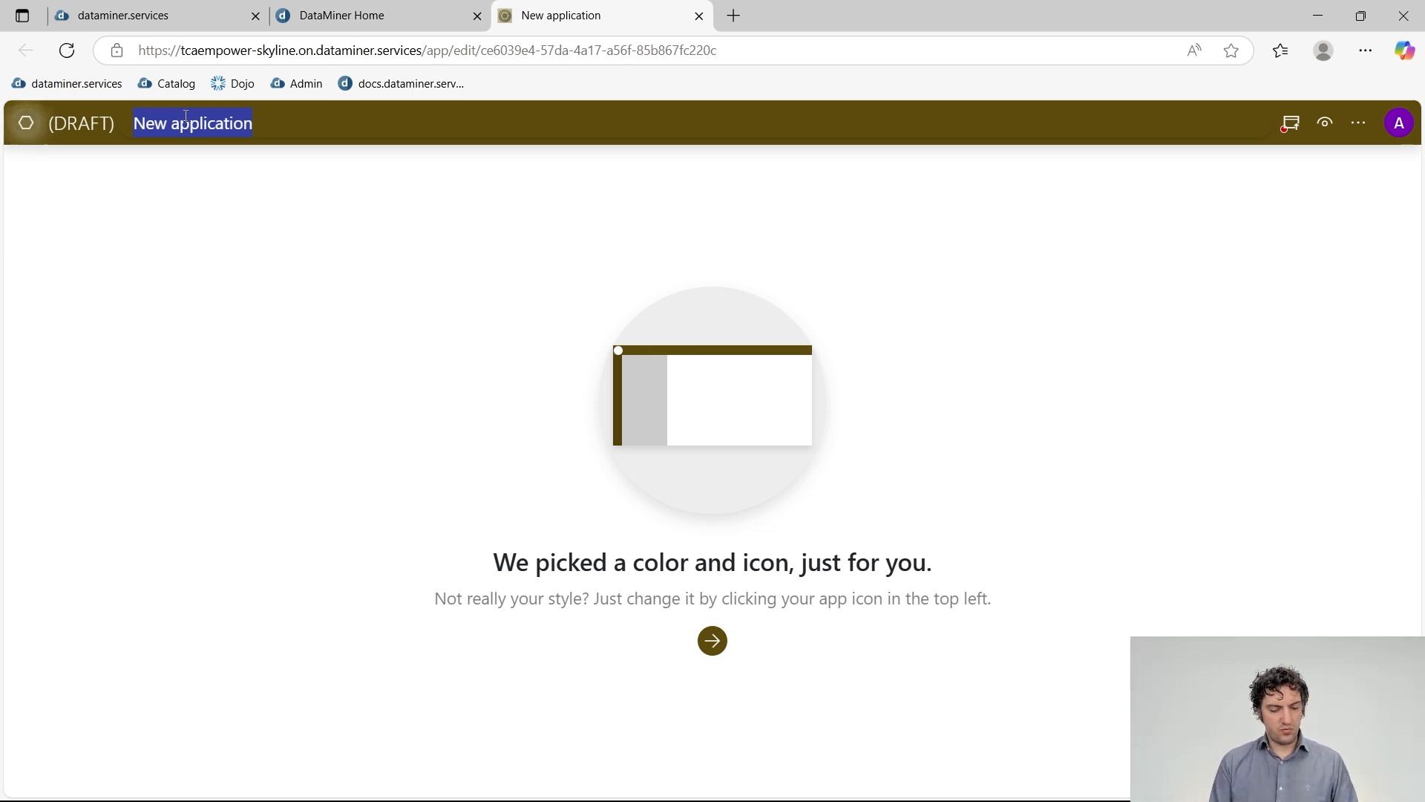
text(Agent)
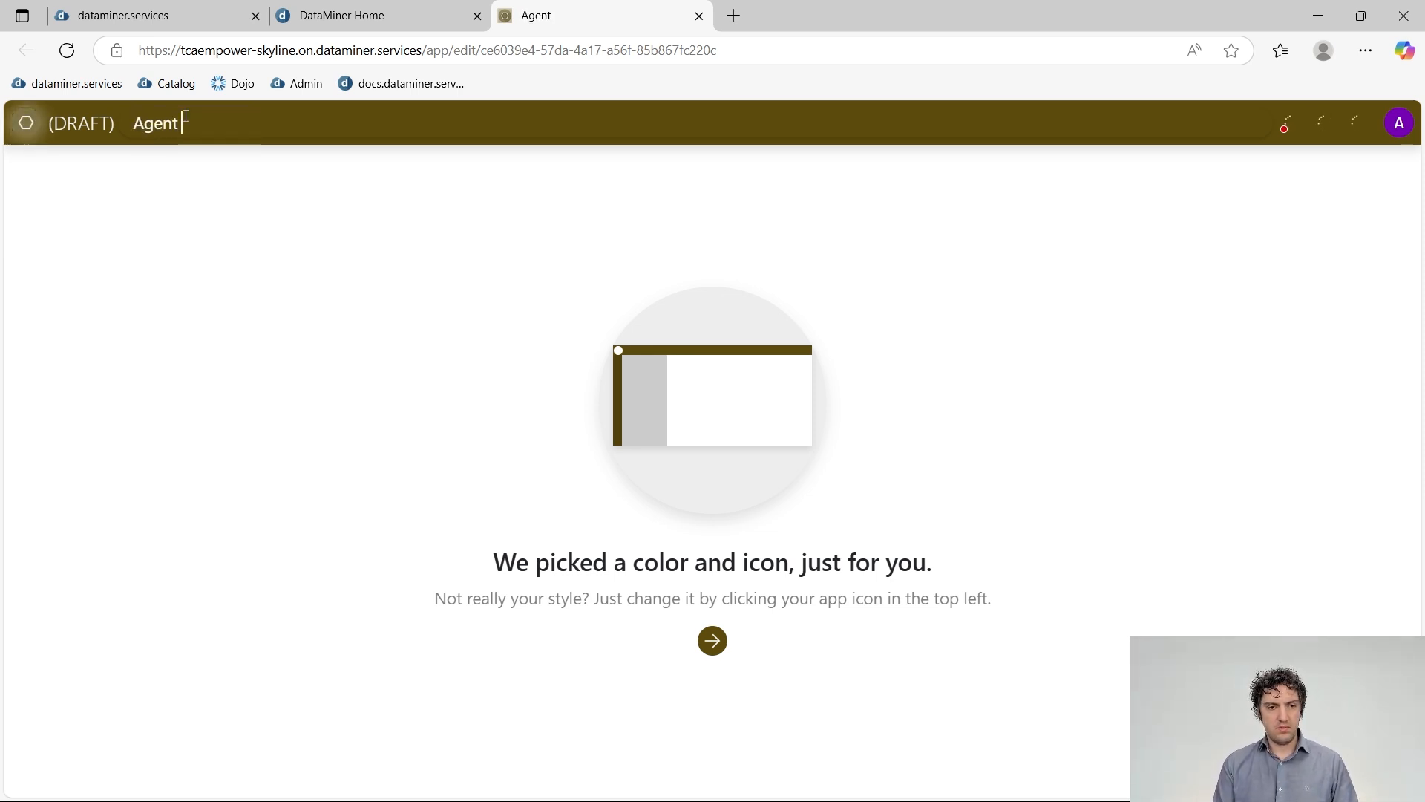
text( Info)
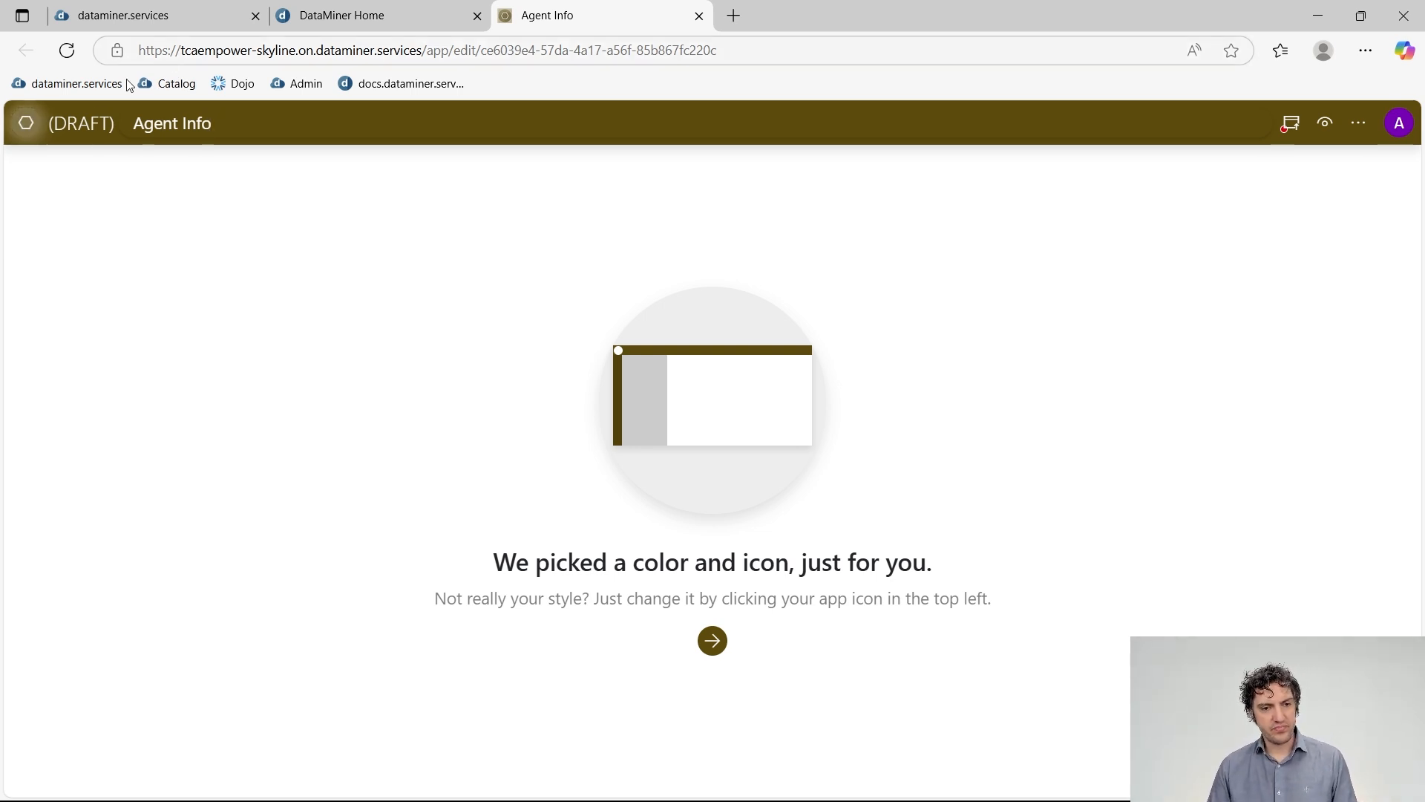
- Set the app's theme color to golden yellow #d89f1f in the theme editor
click(27, 127)
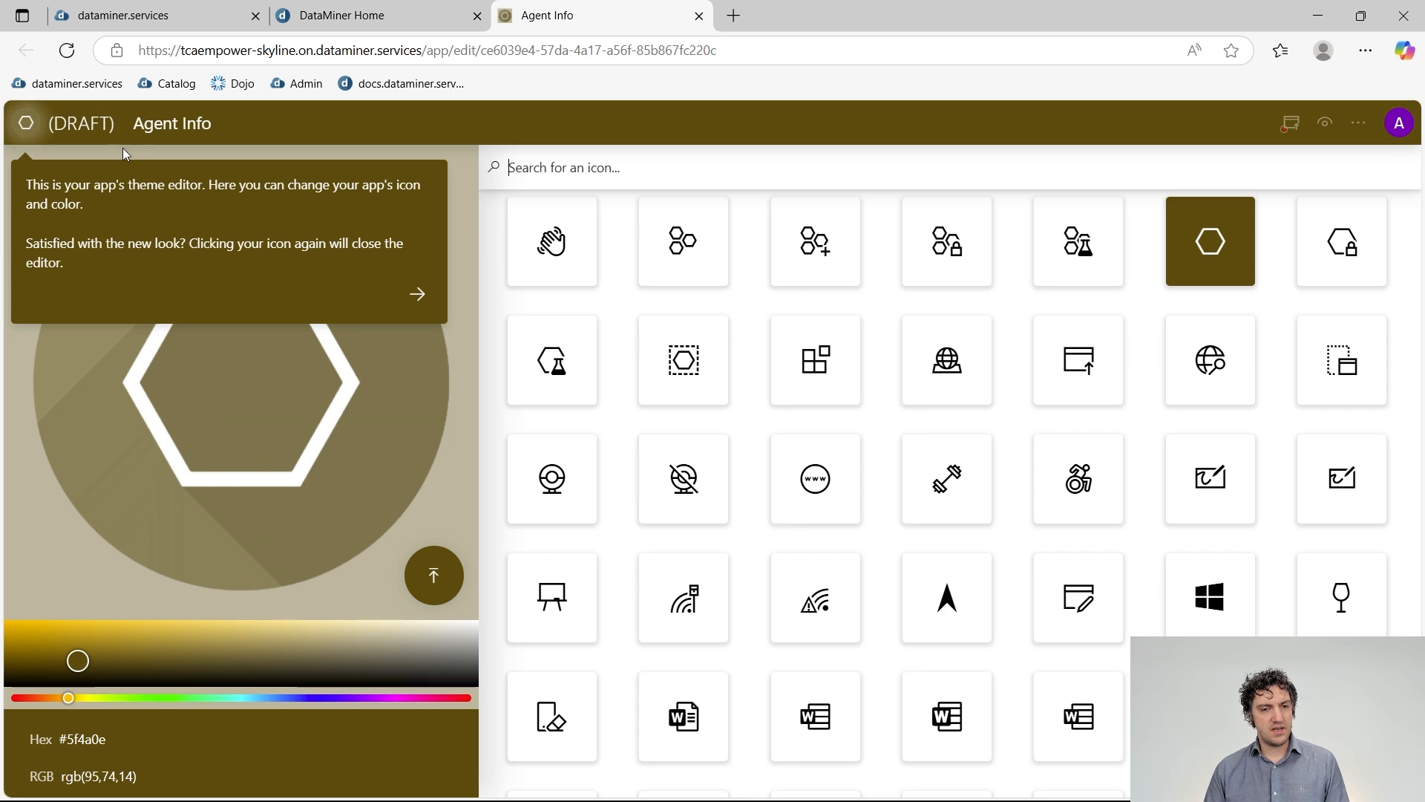
click(417, 297)
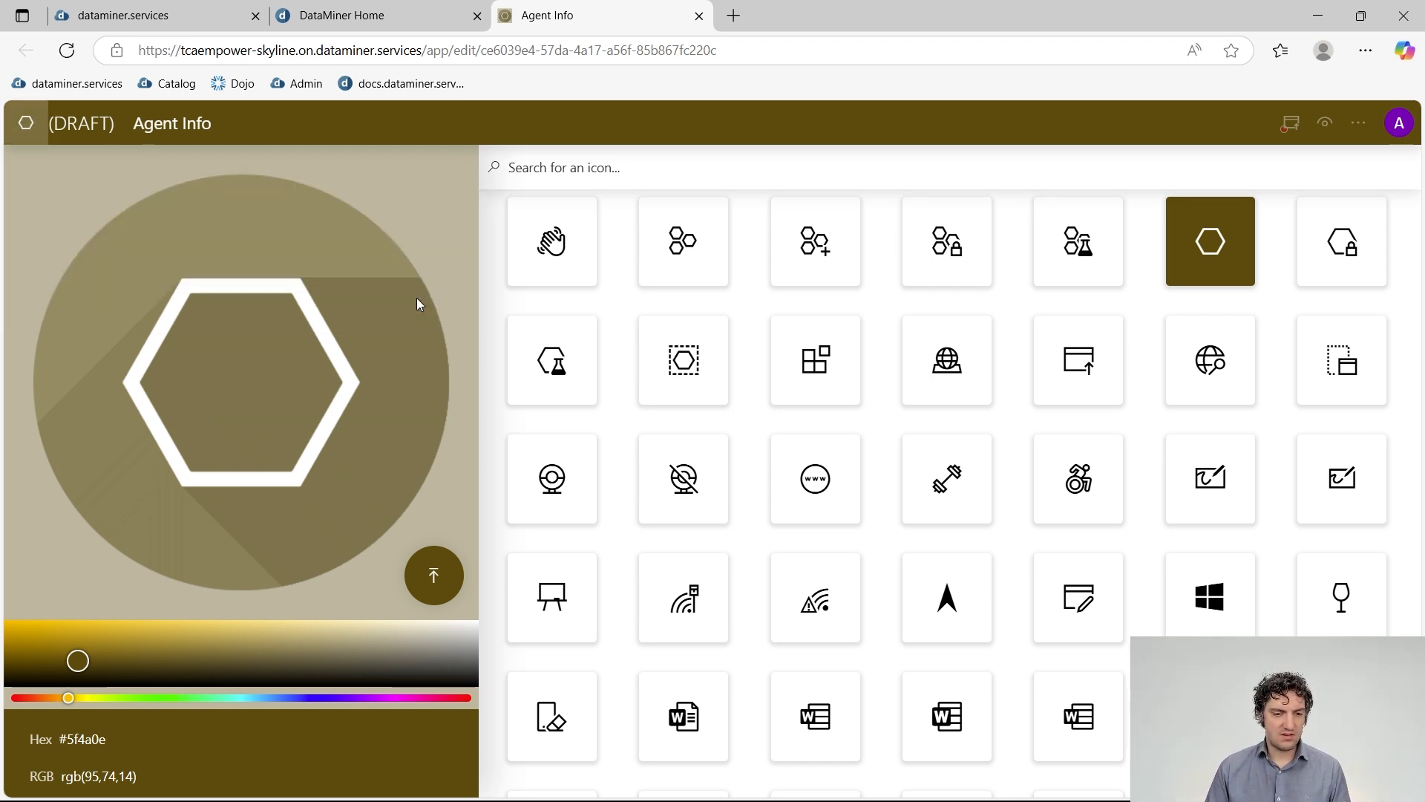
click(73, 696)
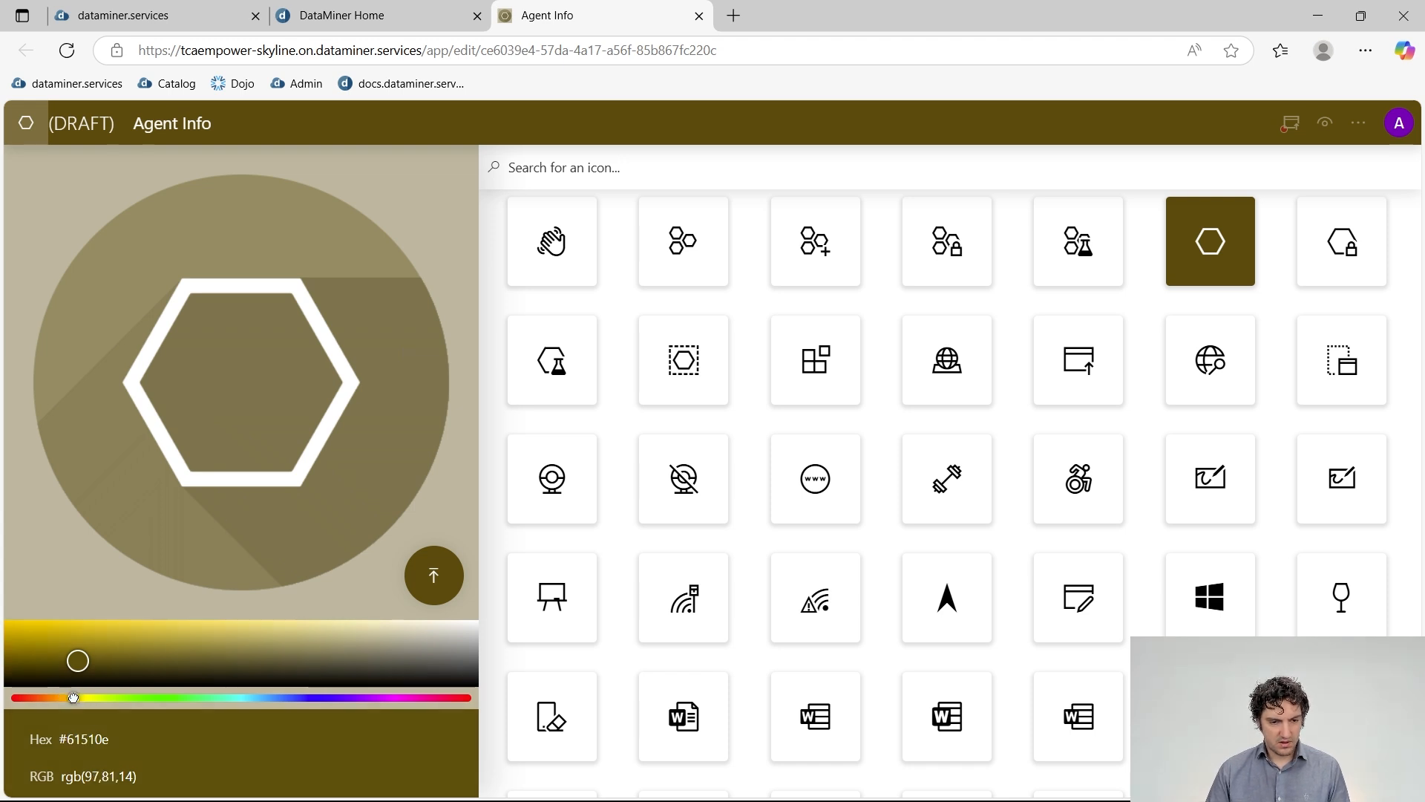
click(79, 628)
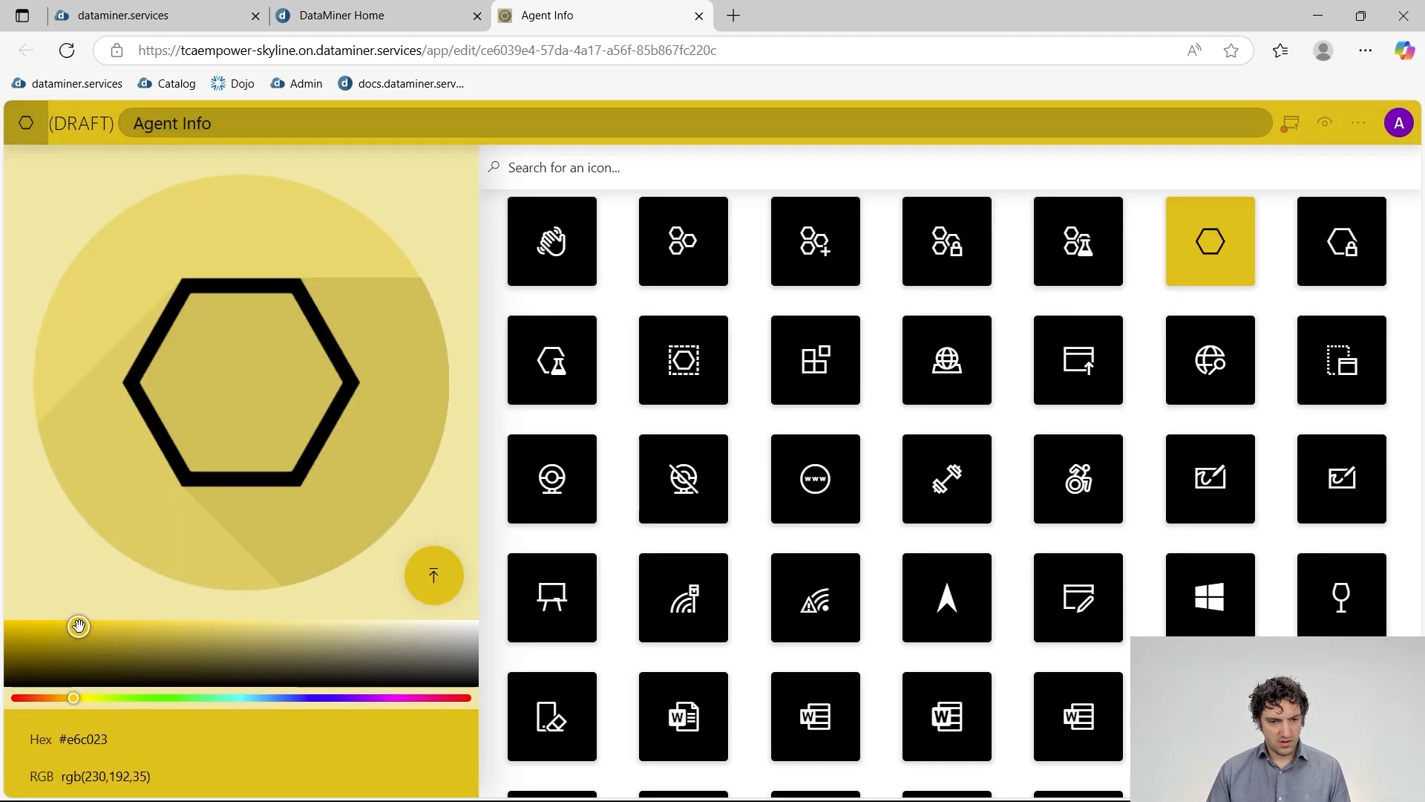
click(78, 641)
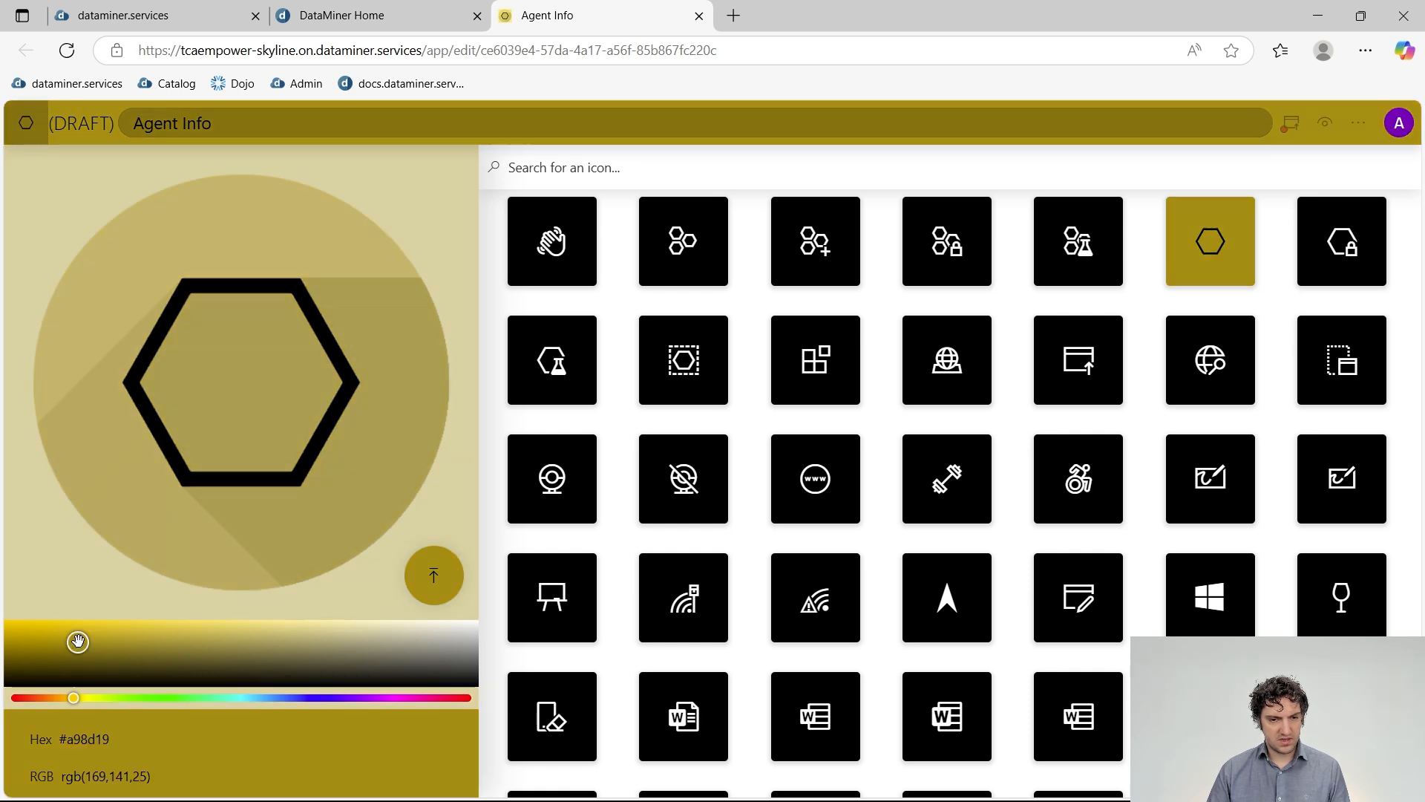
drag(78, 642, 75, 630)
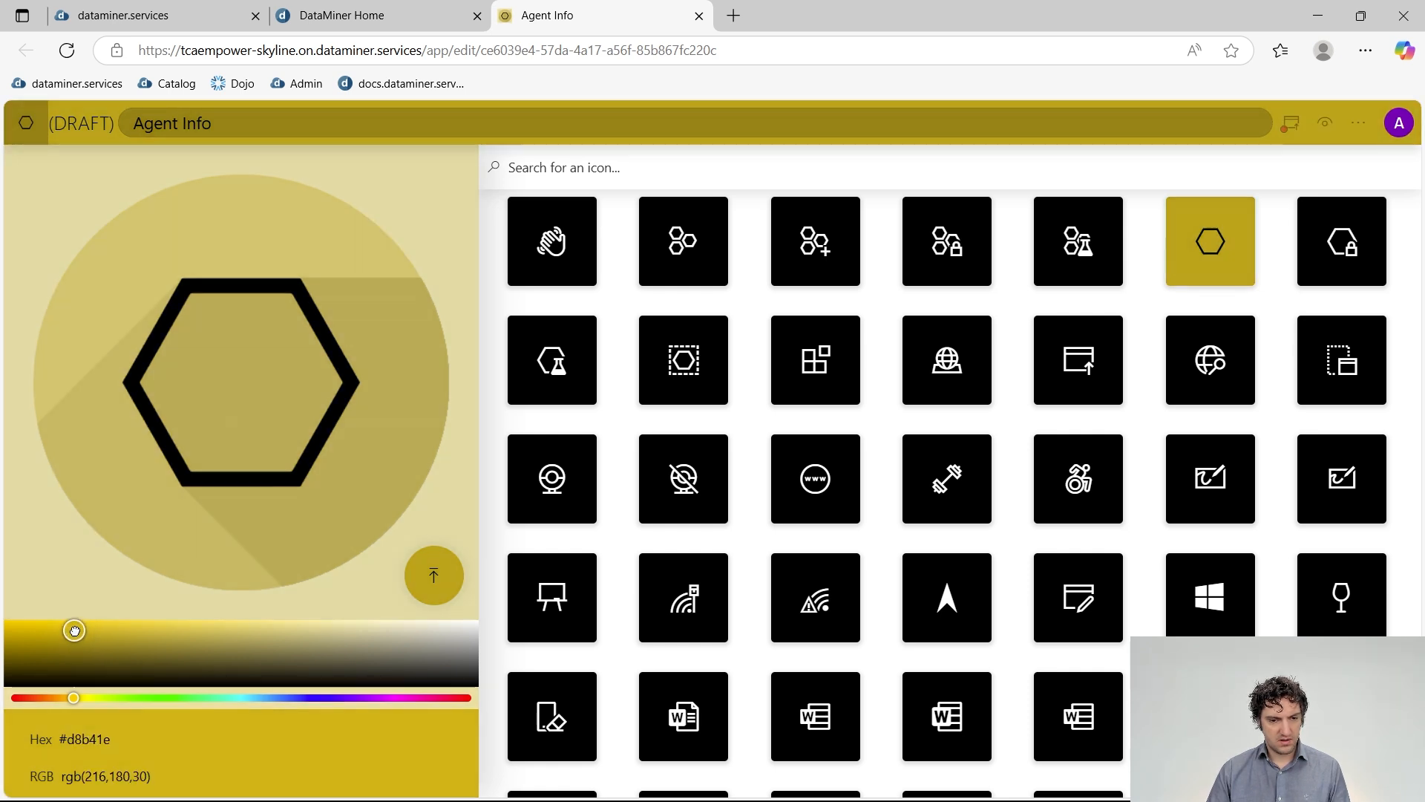
click(69, 692)
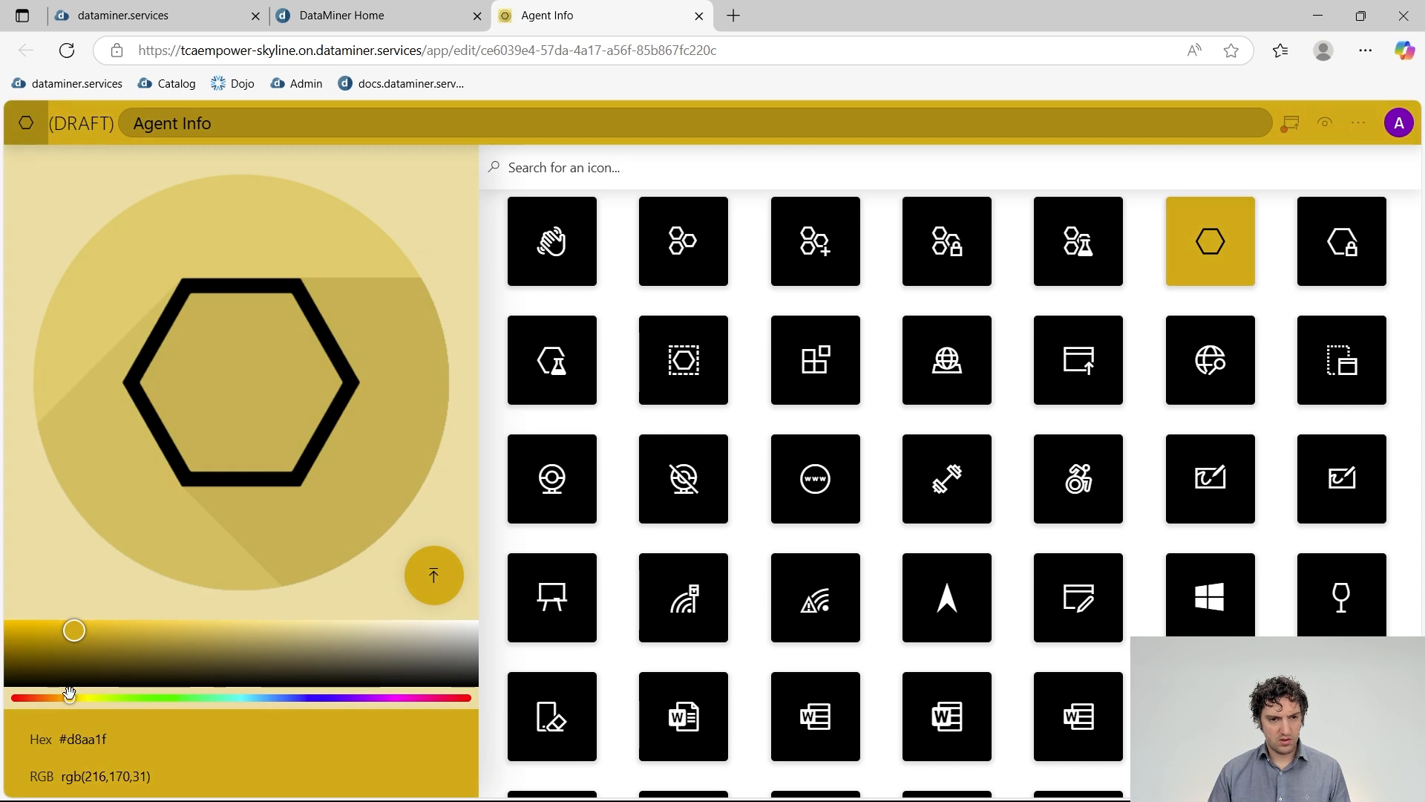
drag(69, 691, 64, 697)
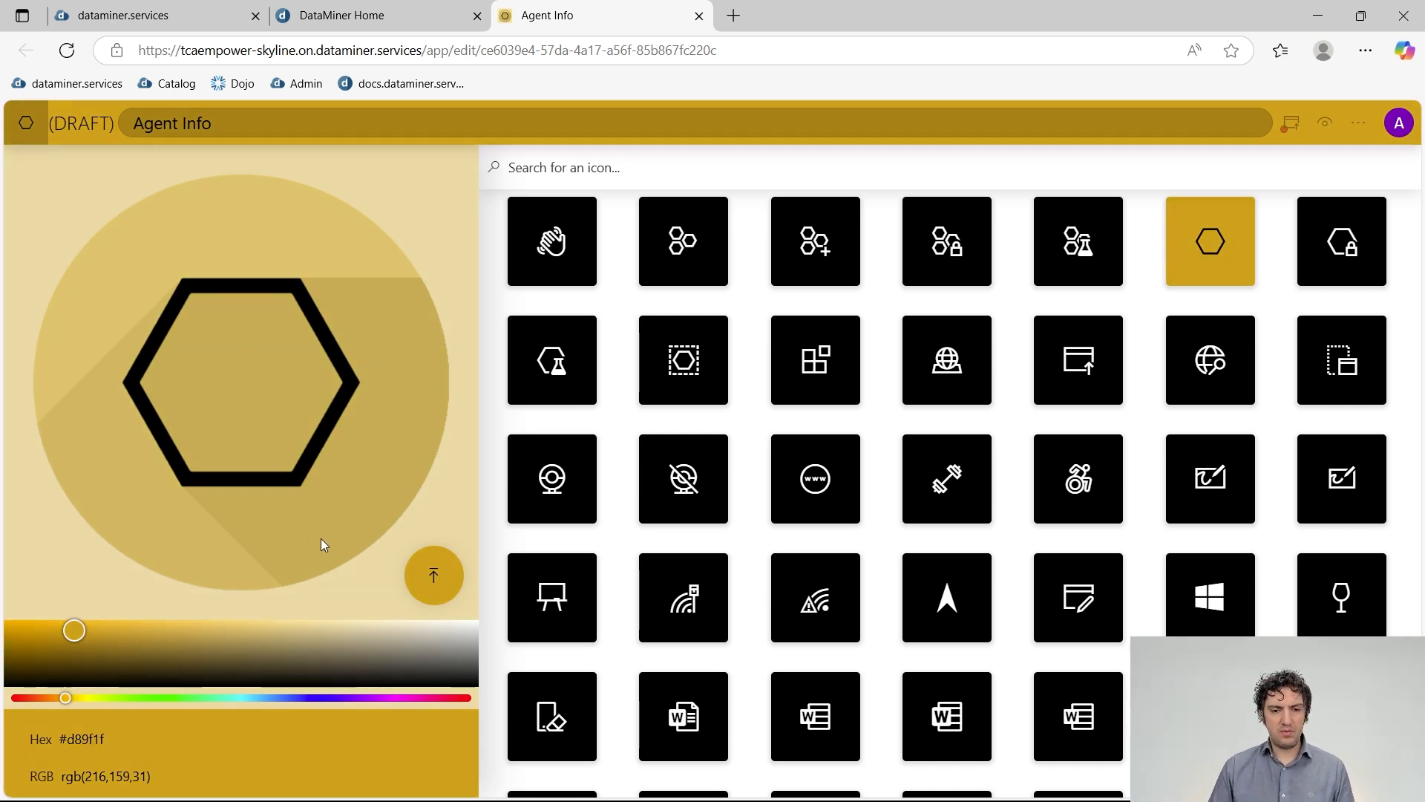
- Search the app icon library for "monito" and for "agent"
click(636, 168)
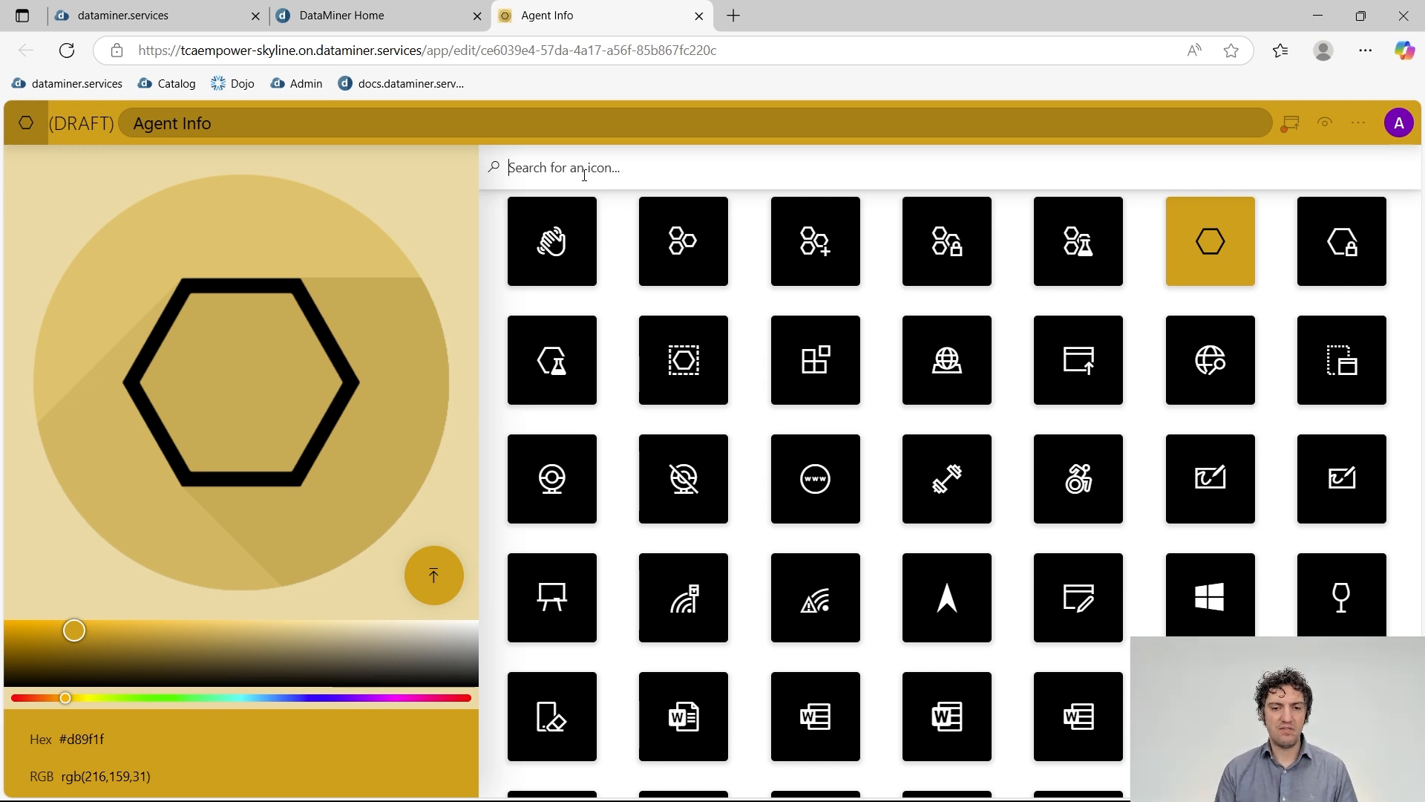
text(moni)
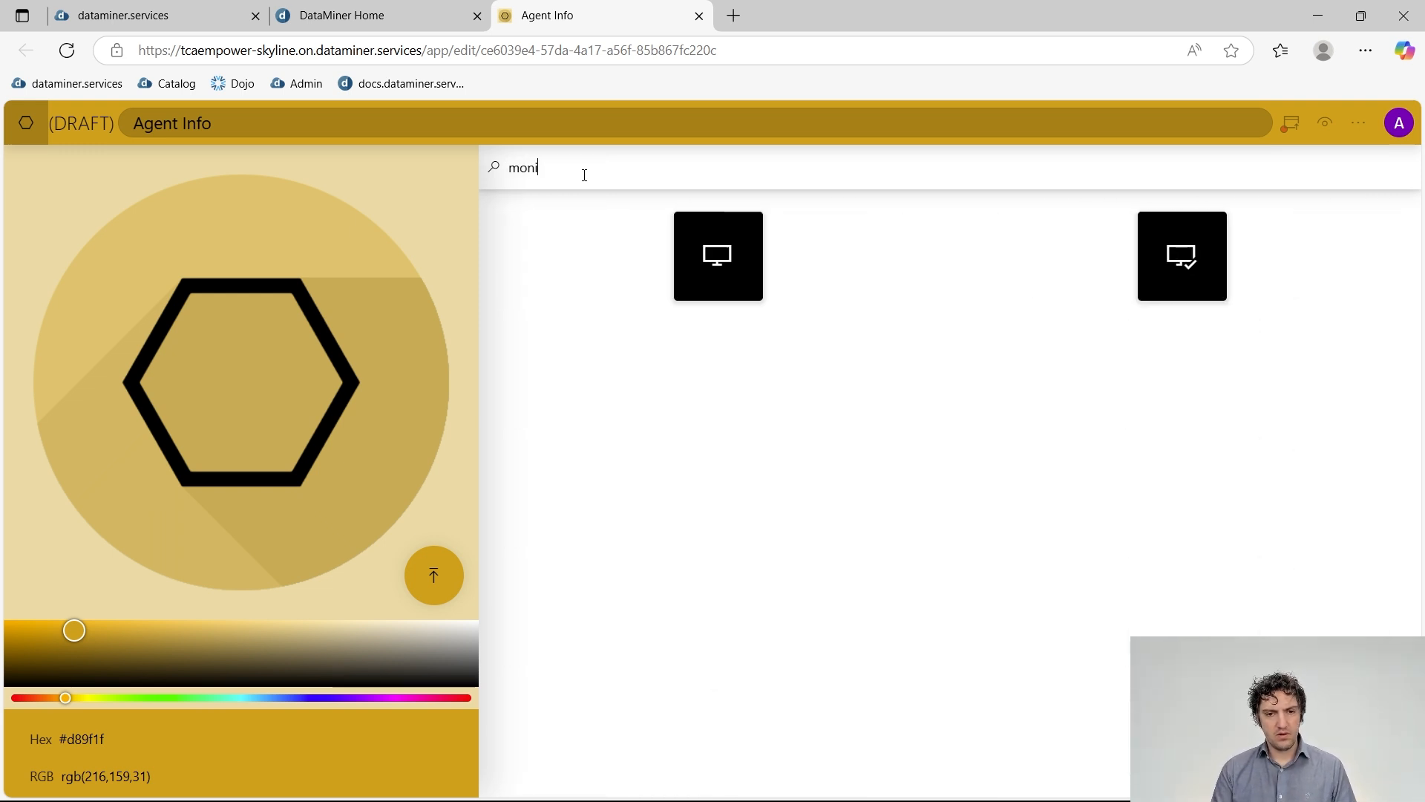
text(to)
key(BackSpace)
key(BackSpace)
key(BackSpace)
key(BackSpace)
key(BackSpace)
key(BackSpace)
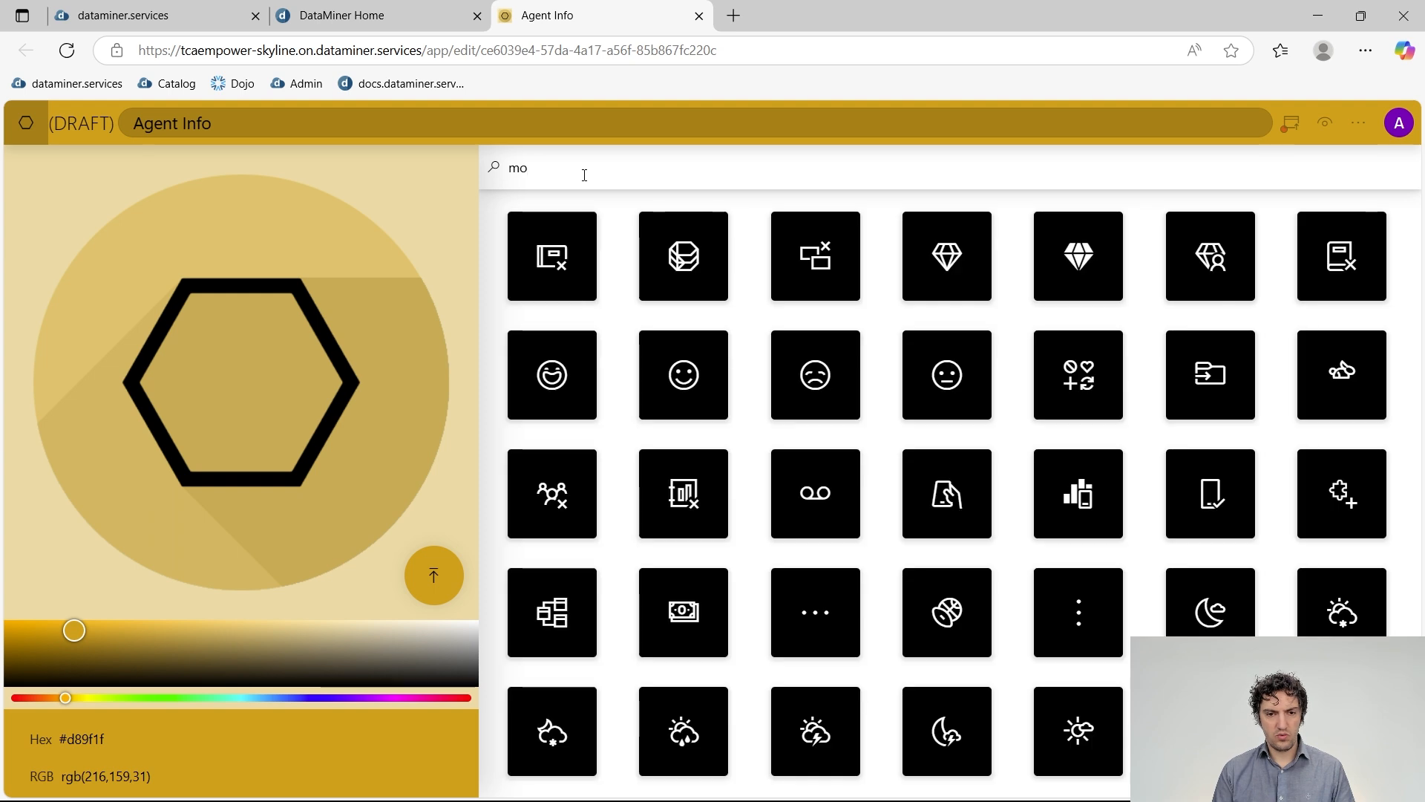
text(agent)
key(BackSpace)
key(BackSpace)
key(BackSpace)
key(BackSpace)
key(BackSpace)
- Search the icons for "health", apply the outlined heart with a pulse line, and close the theme editor
text(health)
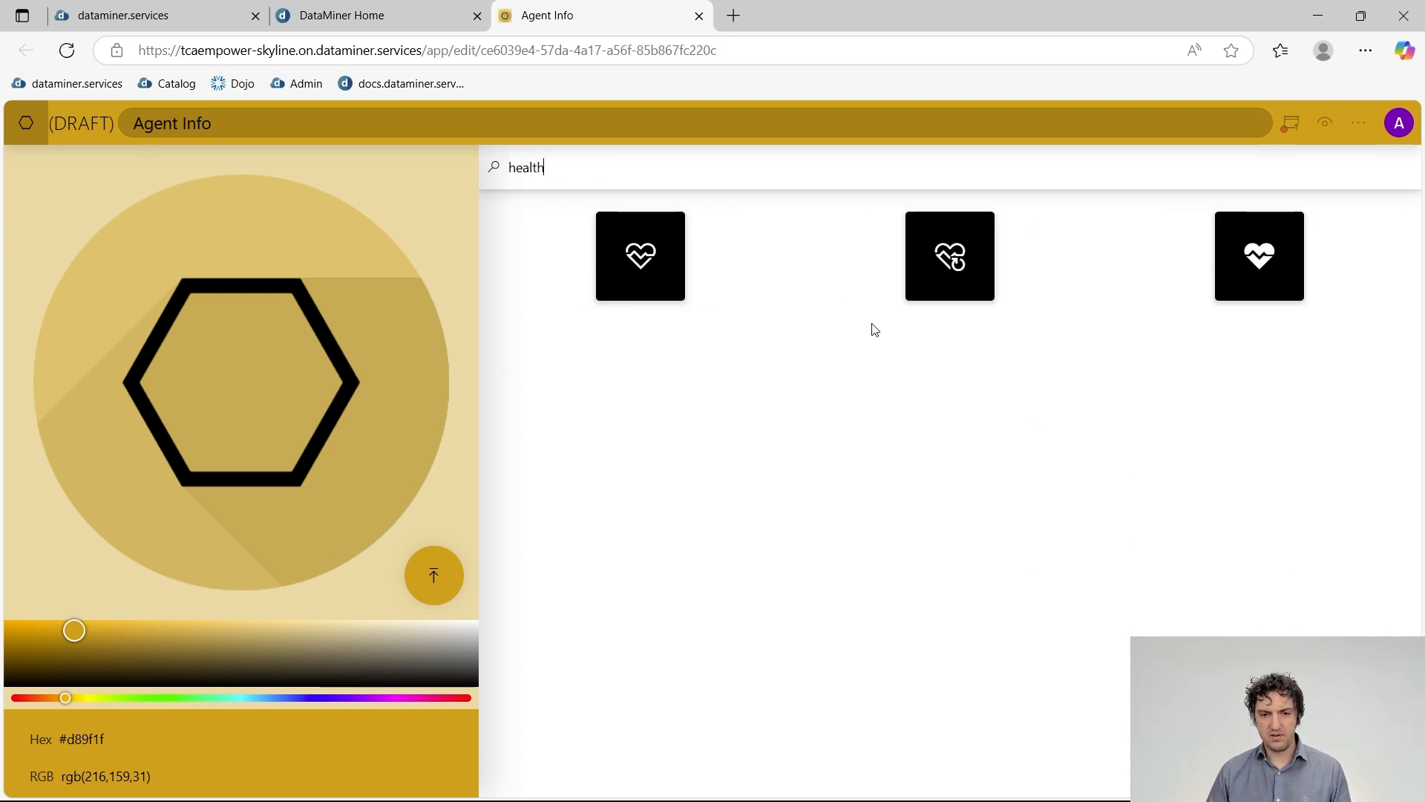
click(646, 256)
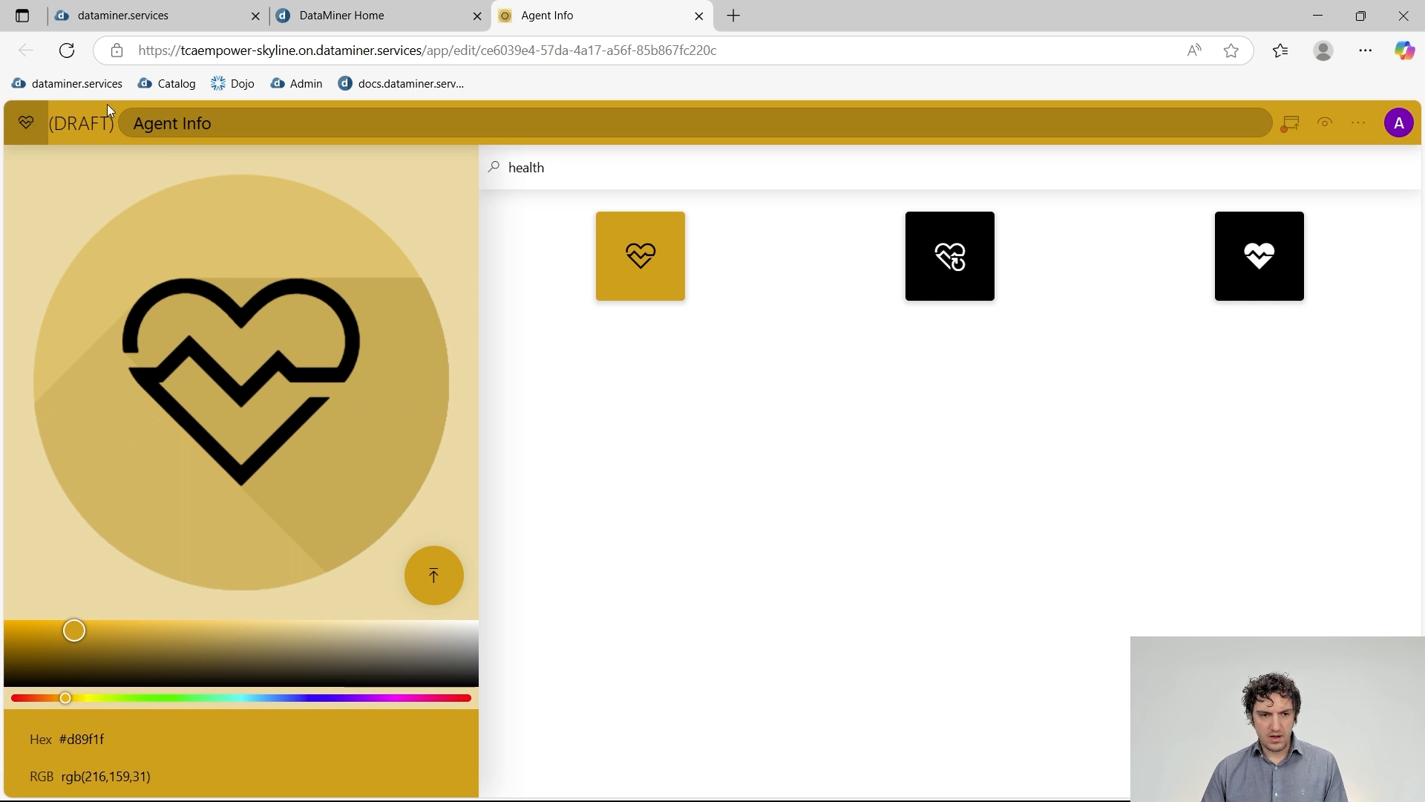
click(28, 125)
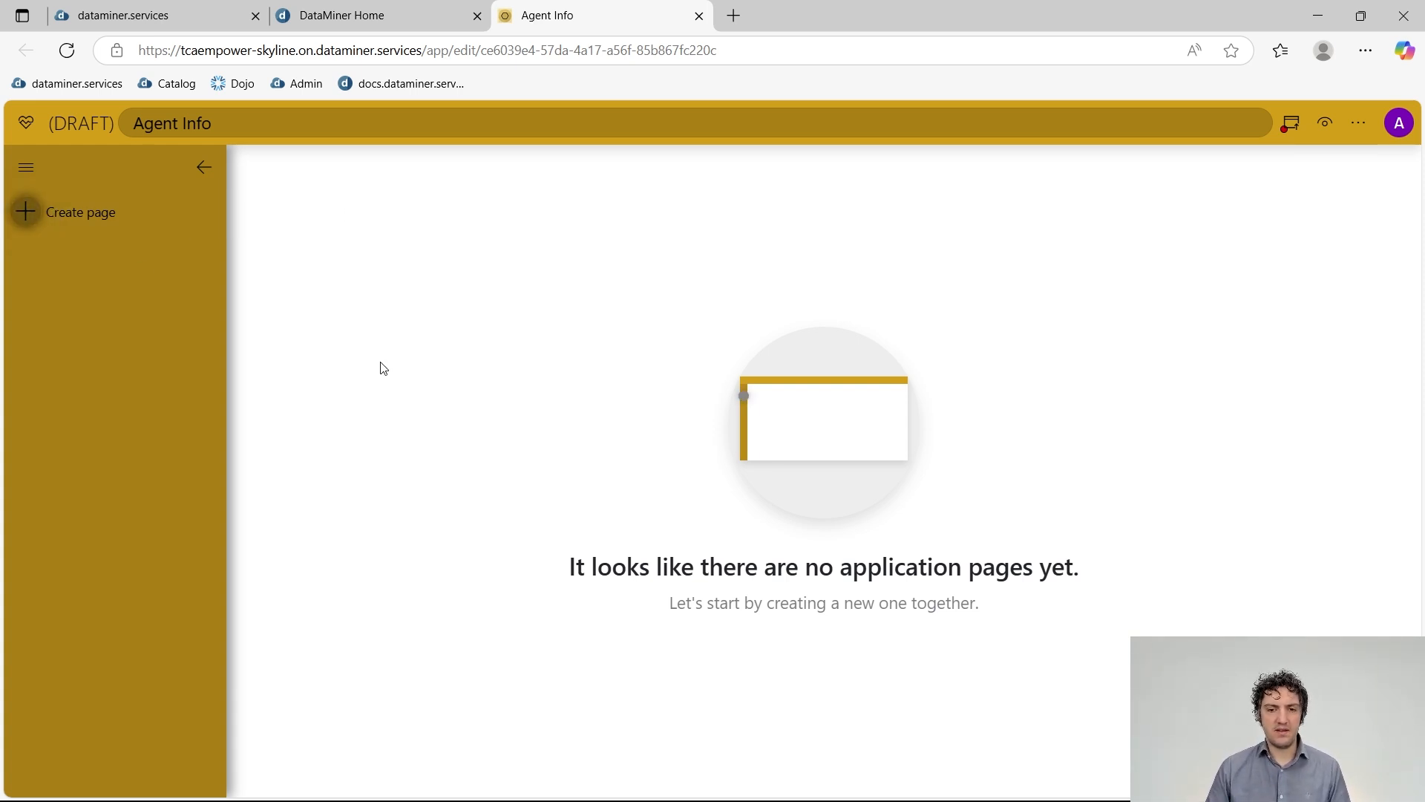
- Publish the Agent Info app without a description
key(alt)
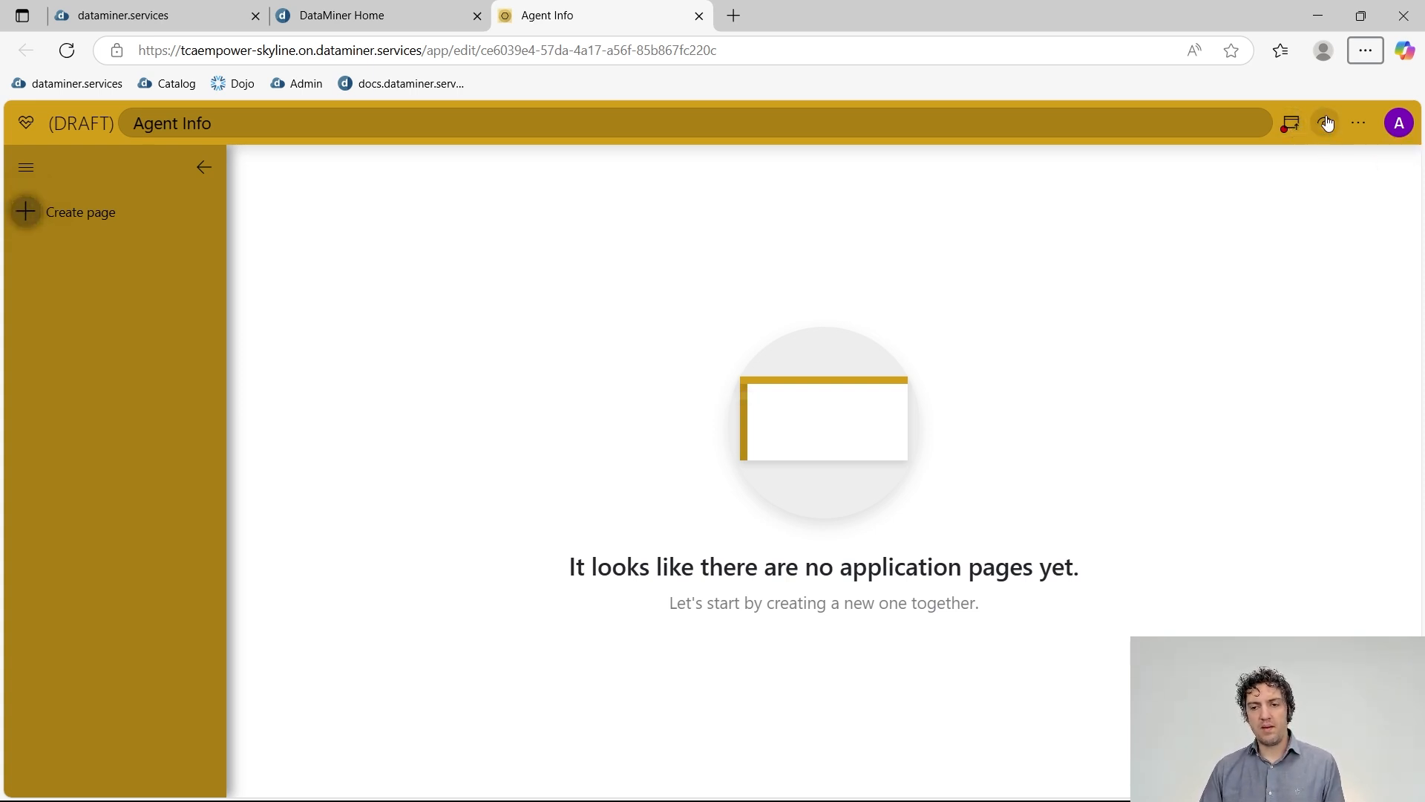
click(1291, 128)
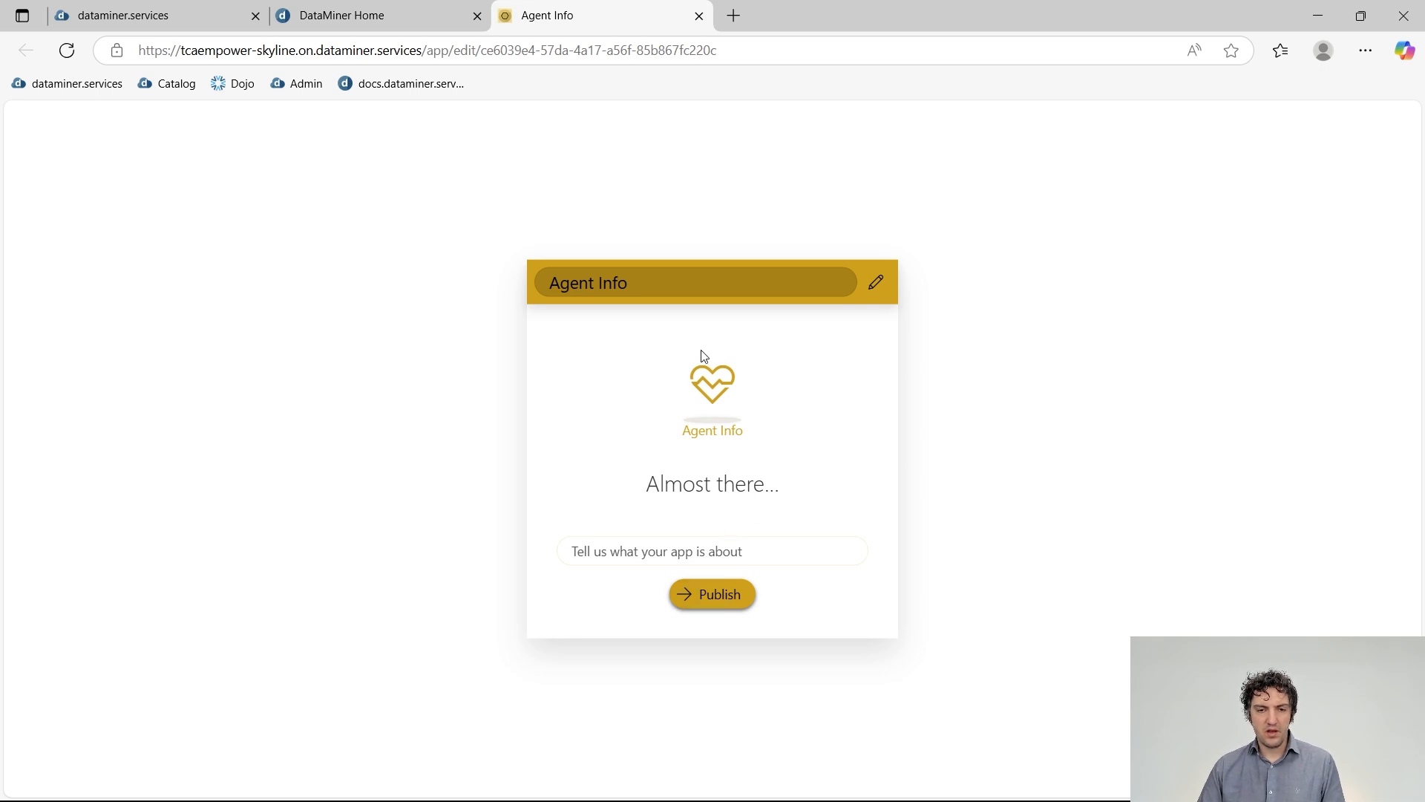
click(720, 595)
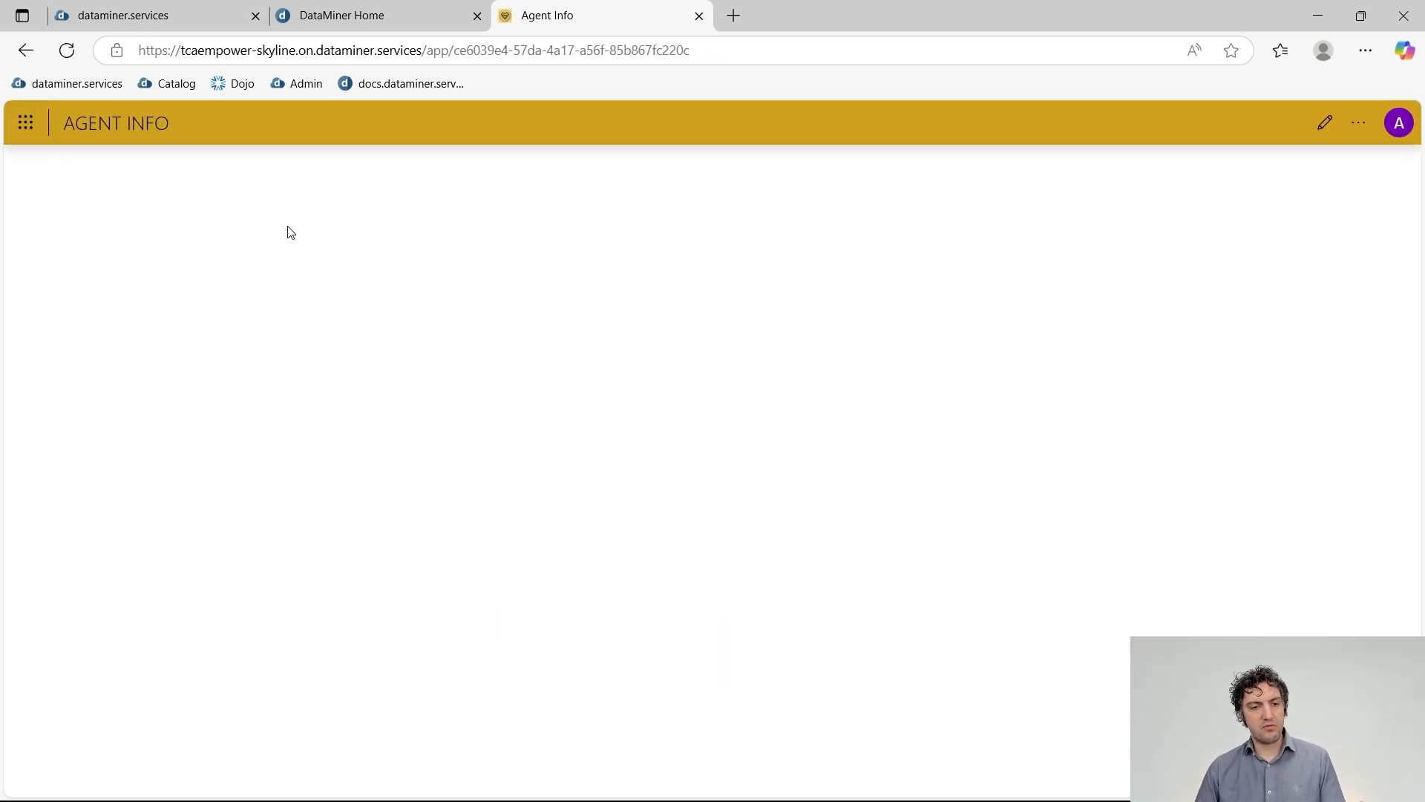
- Open the published app for editing to start a new draft, and return to the published app
click(1357, 135)
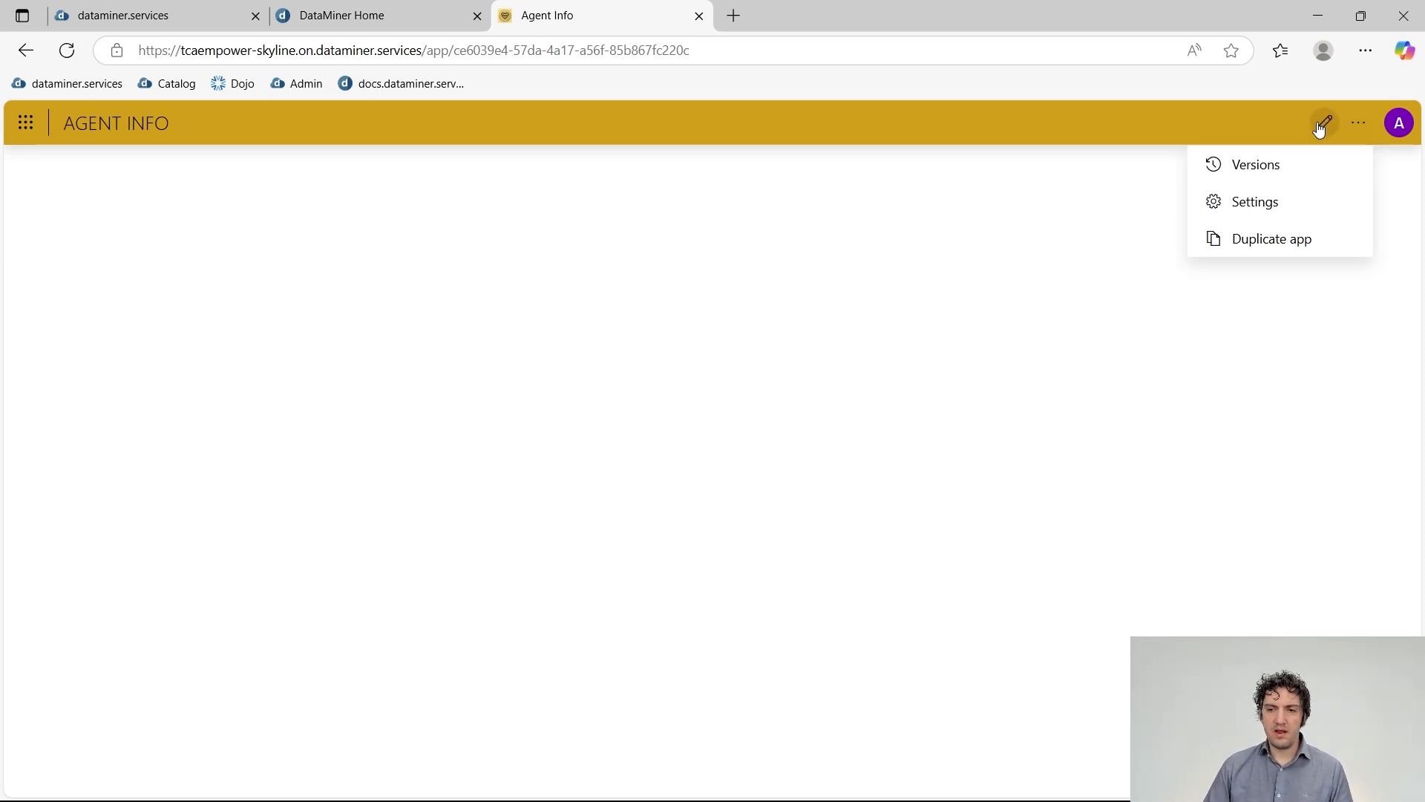
click(1319, 126)
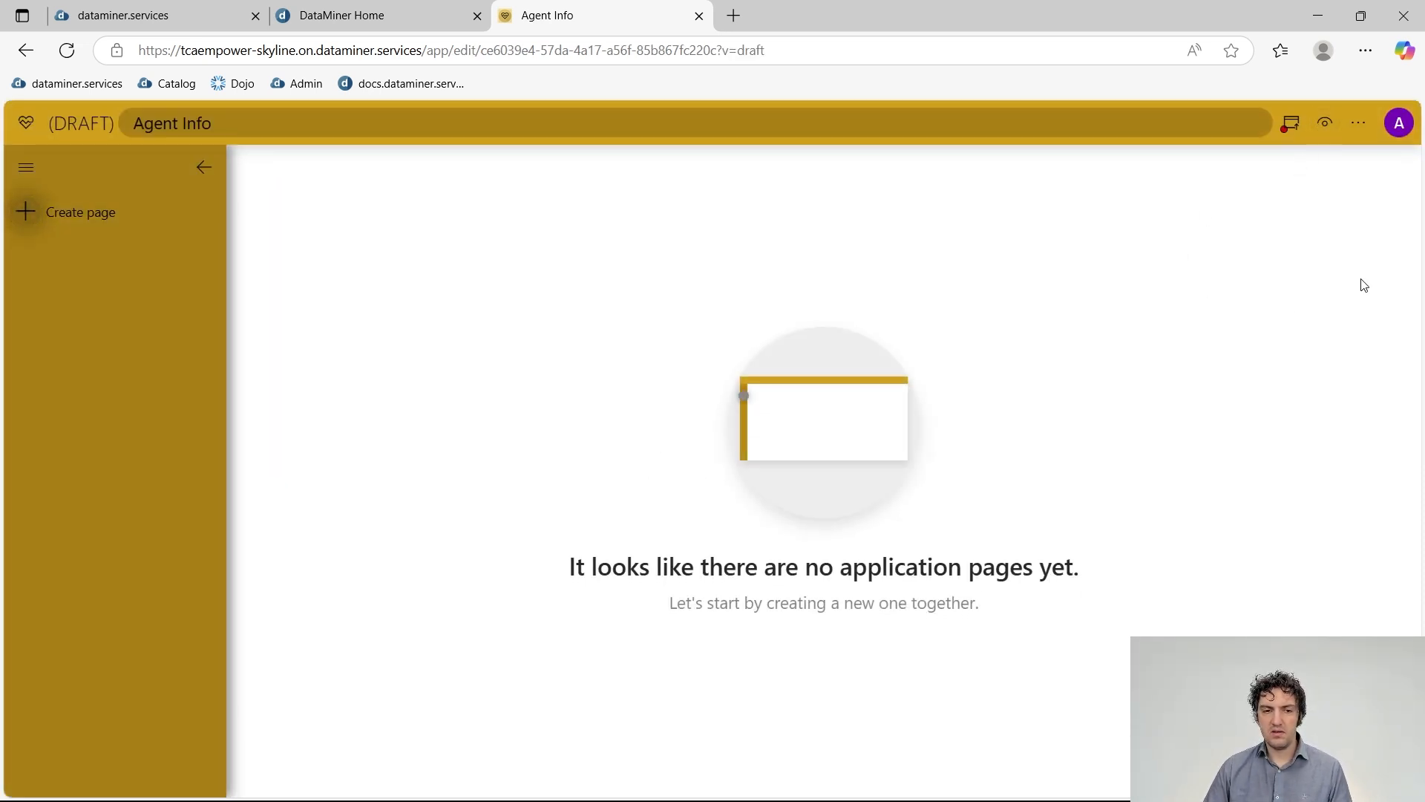
click(1361, 123)
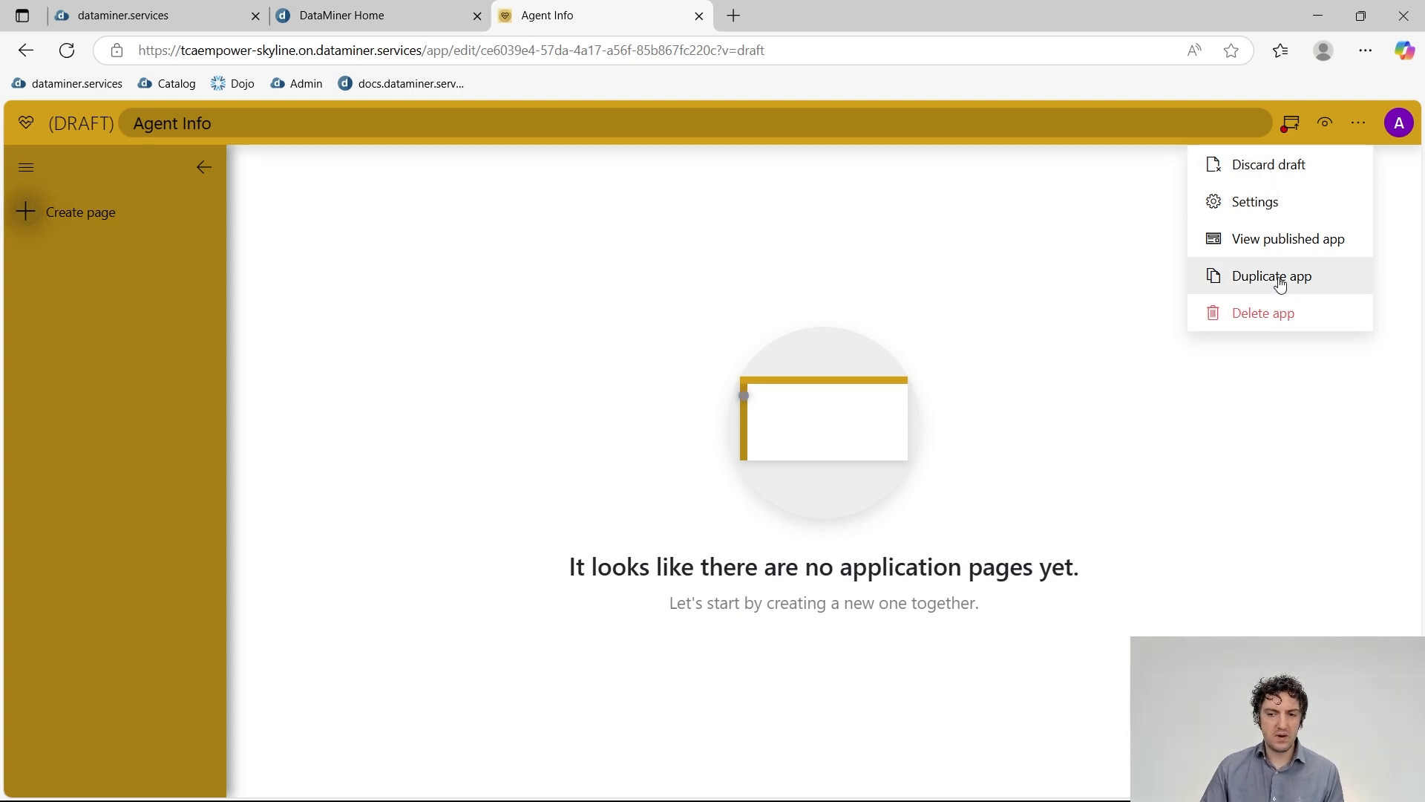
click(1281, 252)
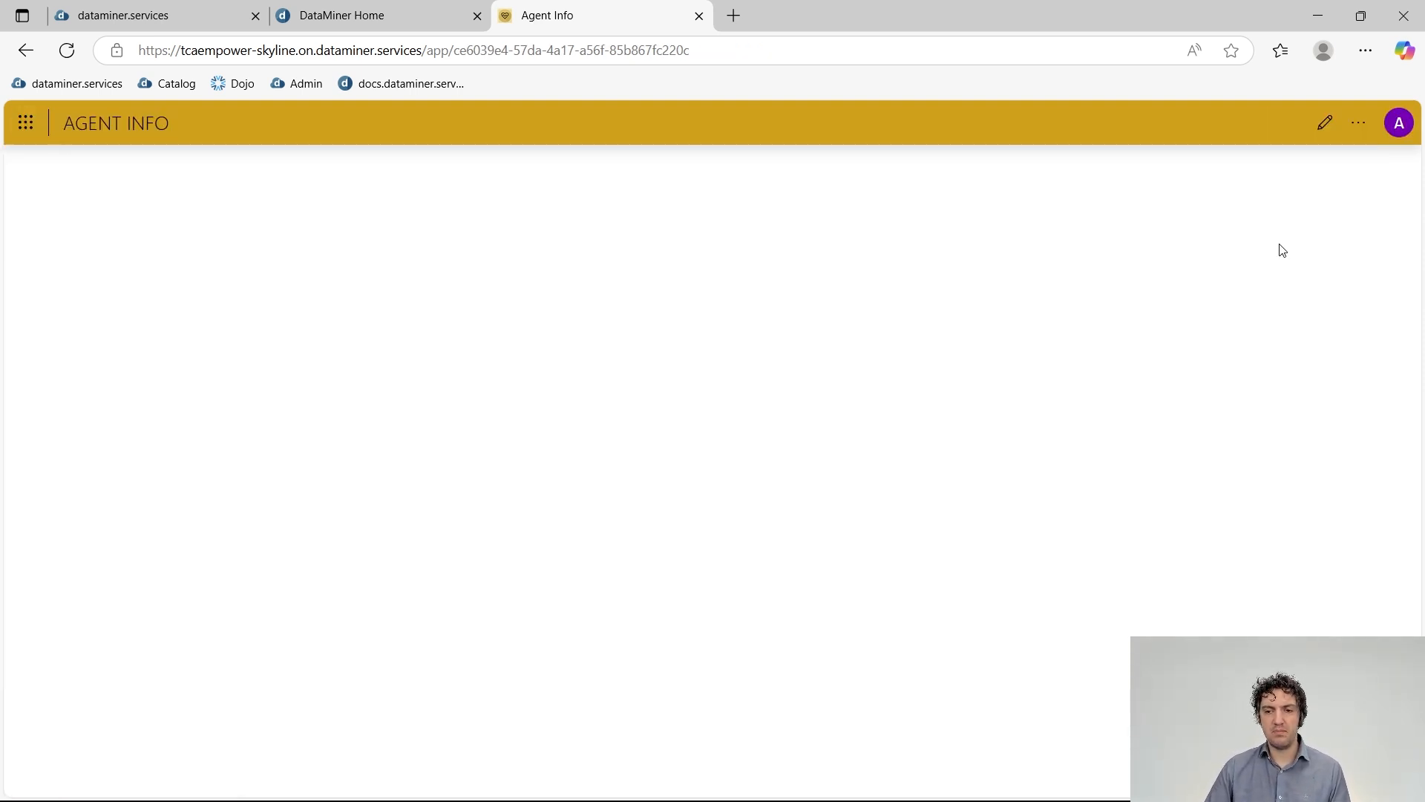
- Compare the v1 published and v2 draft versions in the app's version history and reopen the draft for editing
click(1369, 136)
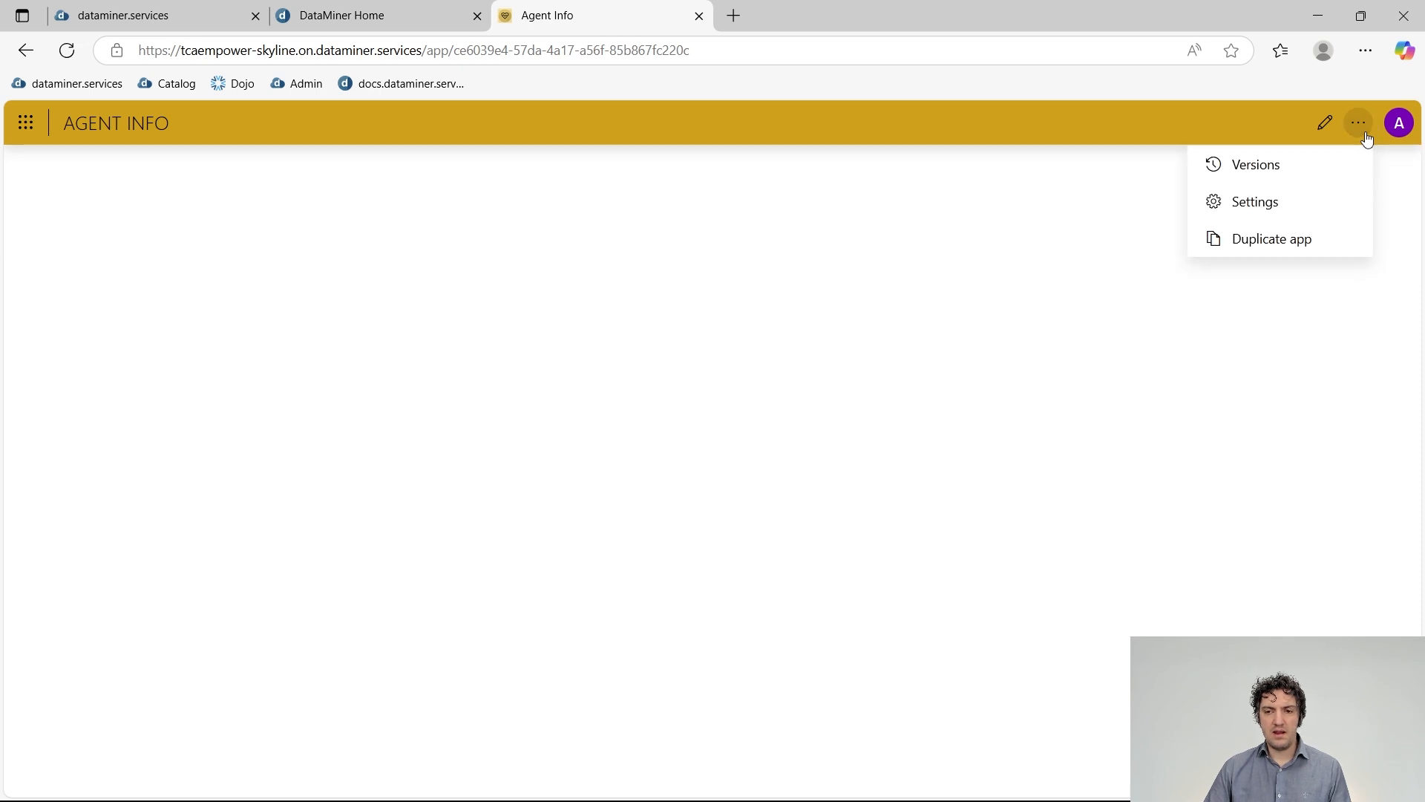
click(1275, 171)
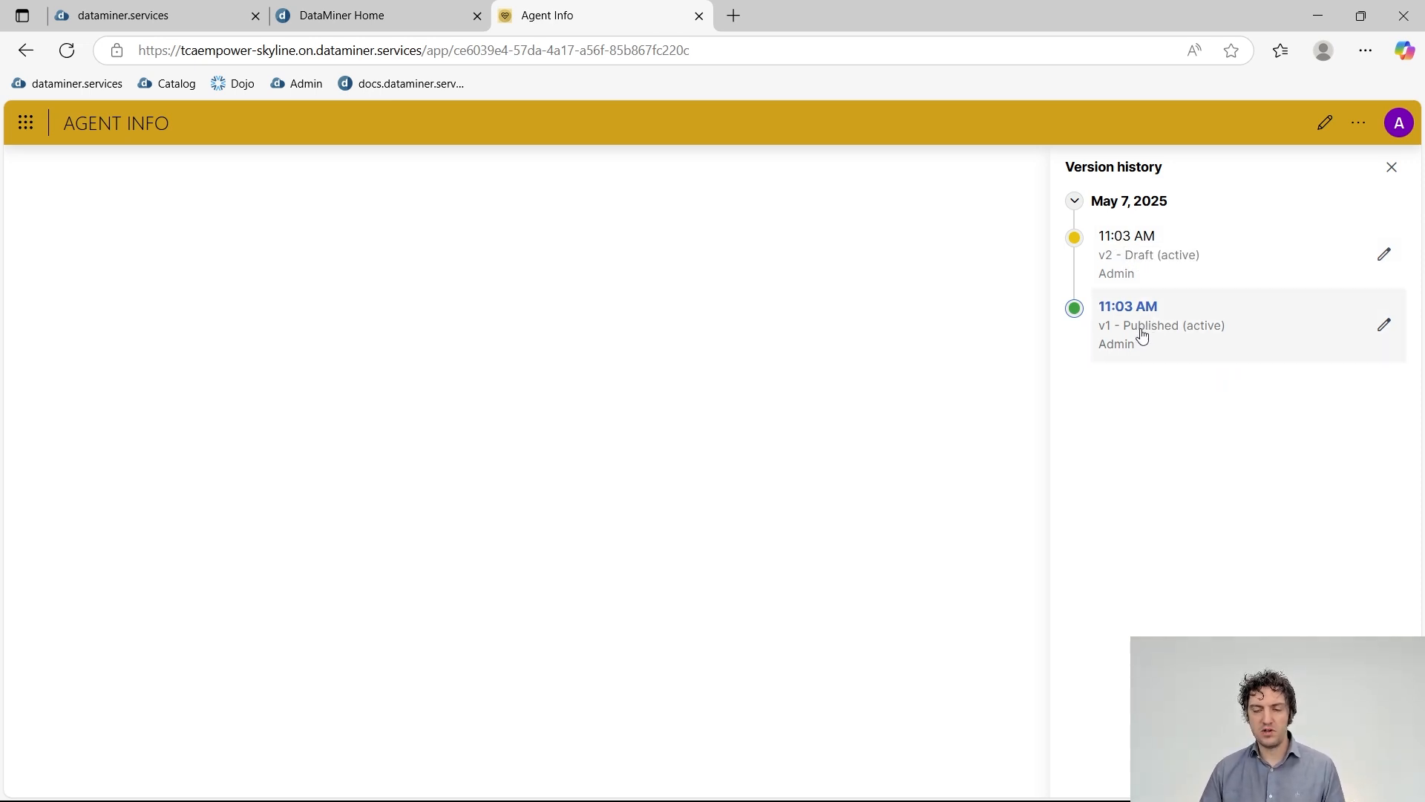
click(1162, 267)
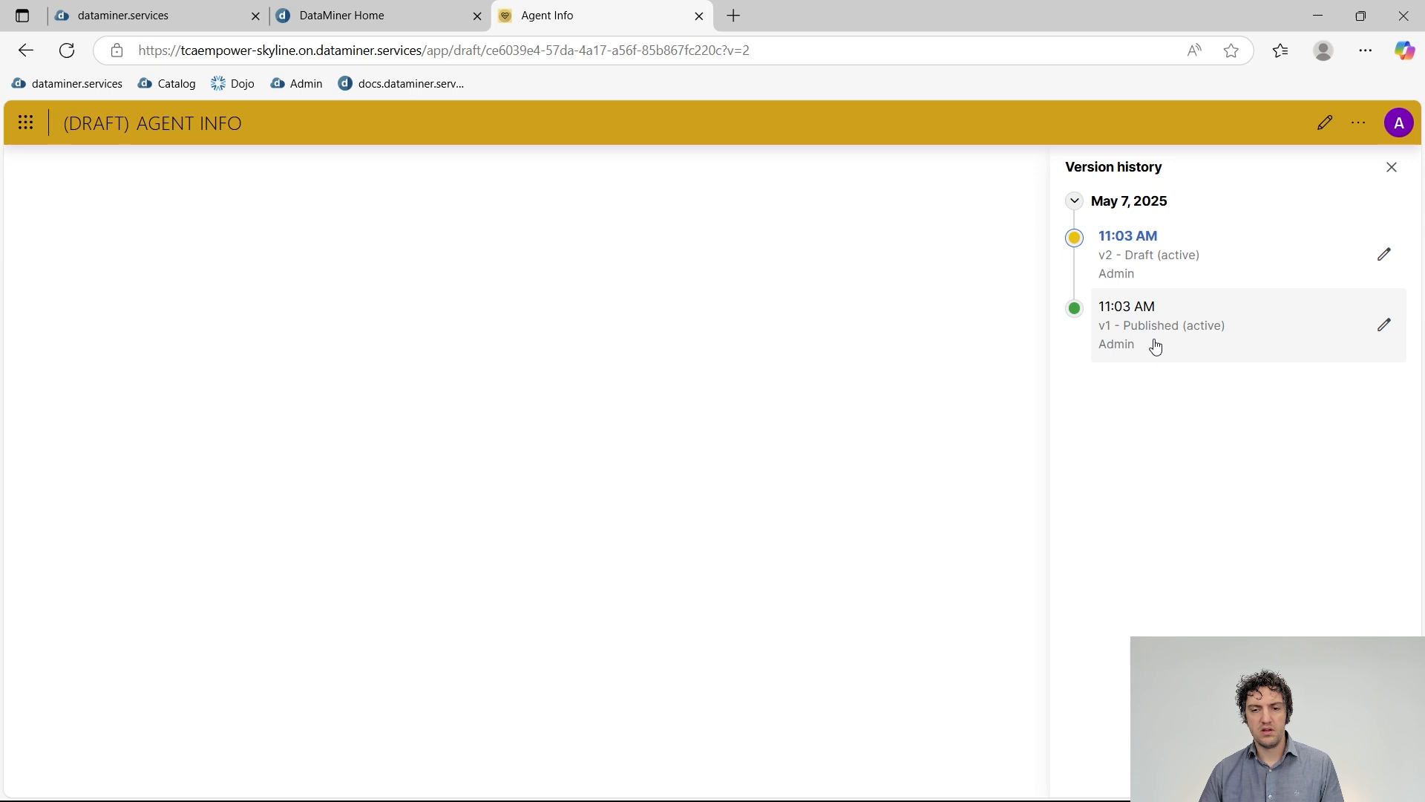
click(1160, 336)
click(1149, 237)
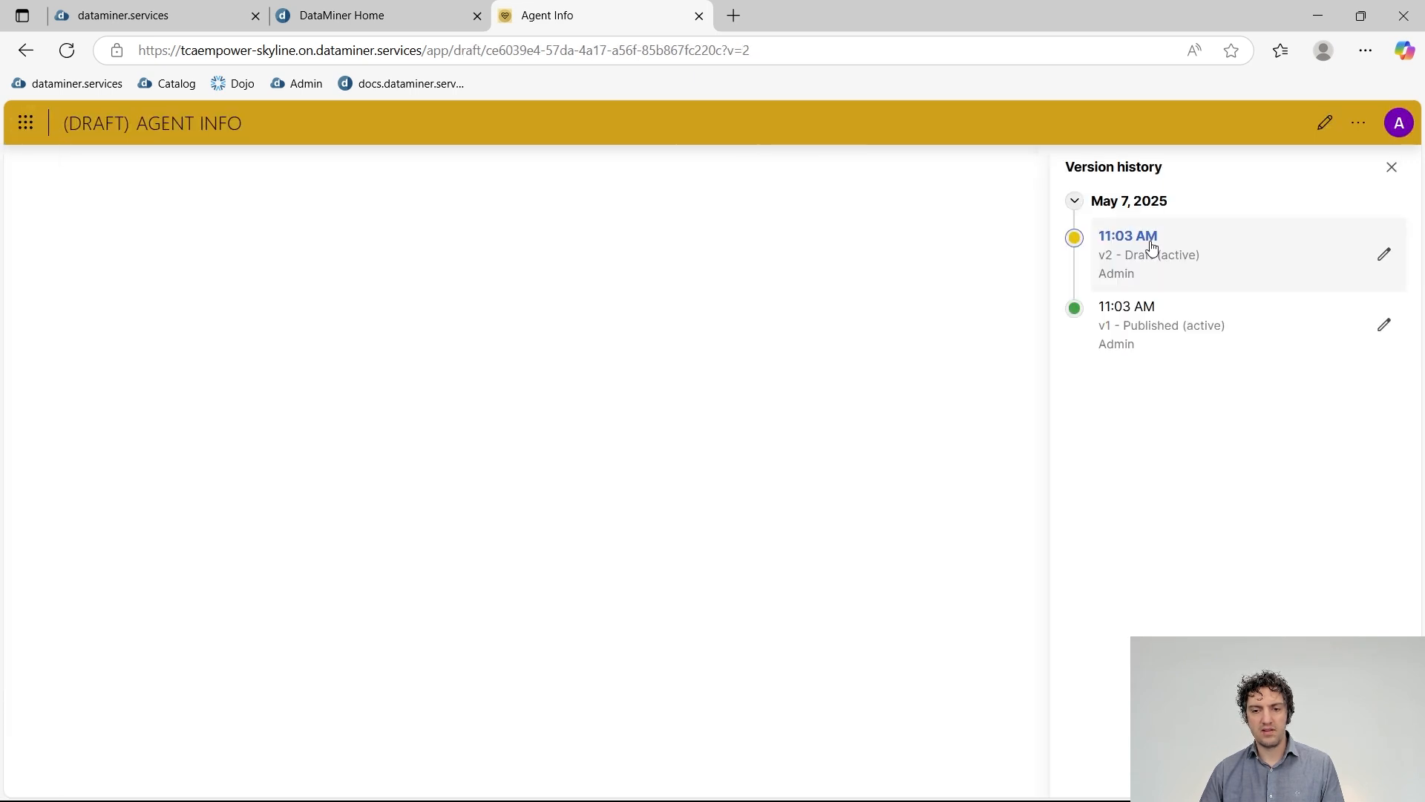
click(1177, 342)
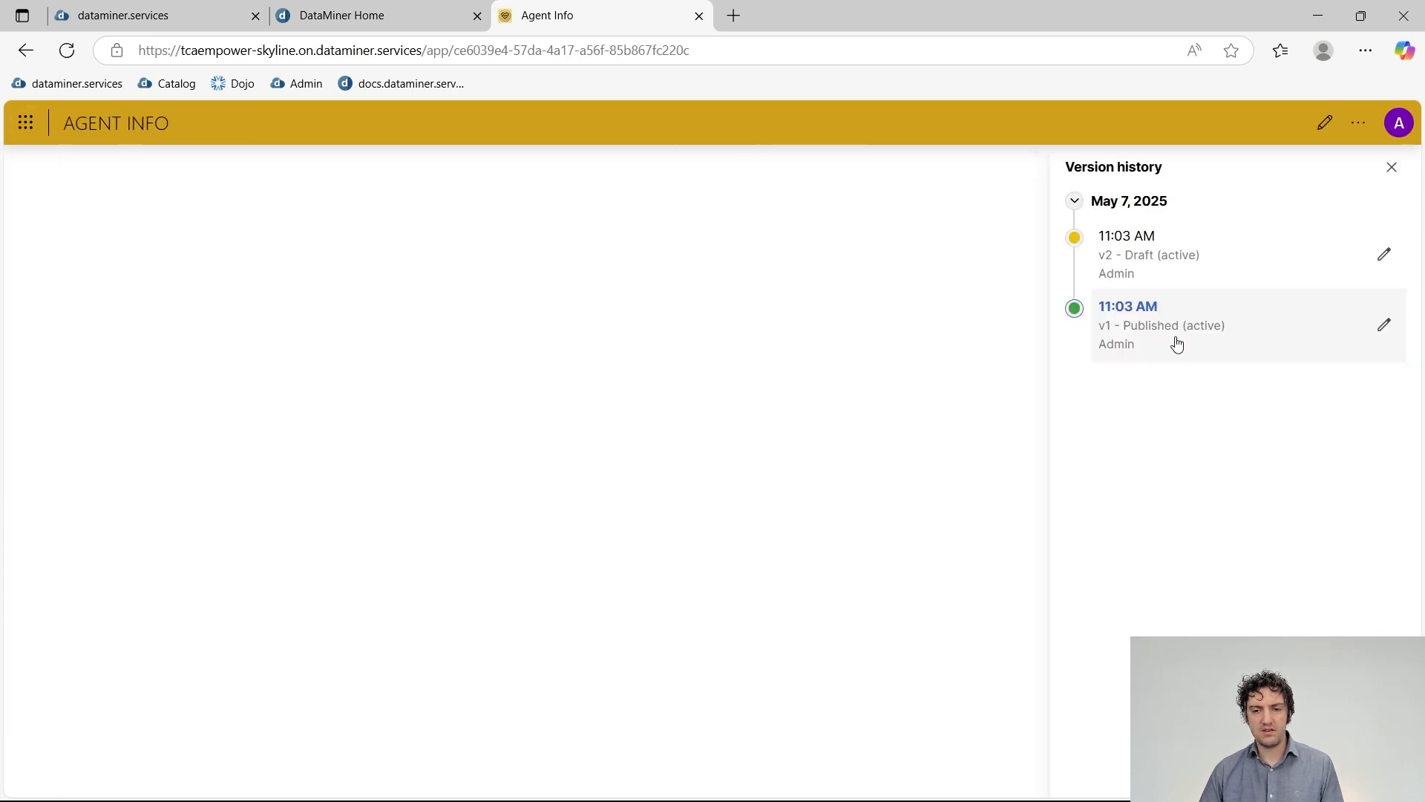
click(1180, 249)
click(1325, 122)
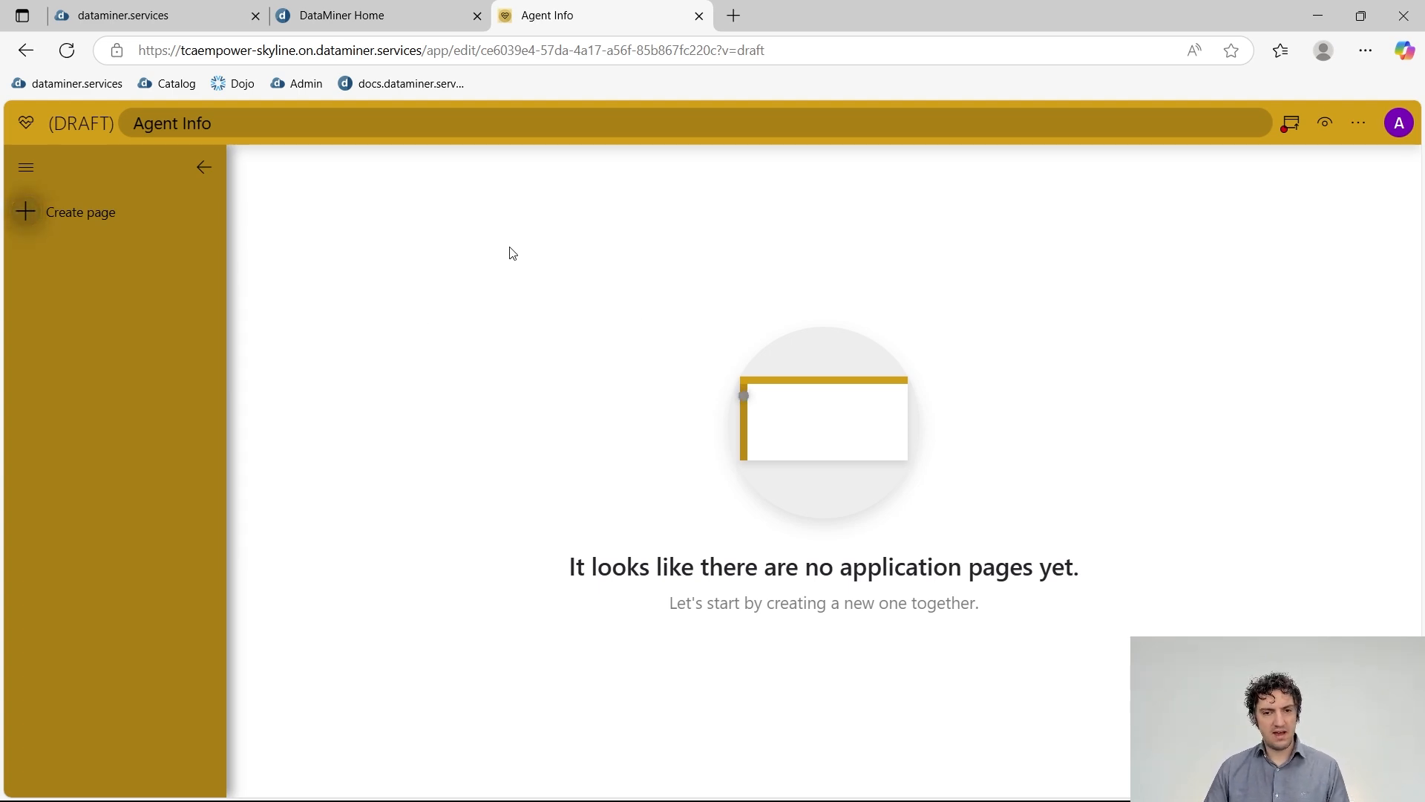
- Switch to the PowerPoint slide show with the app creation steps
key(ctrl+shift+Tab)
key(ctrl+Tab)
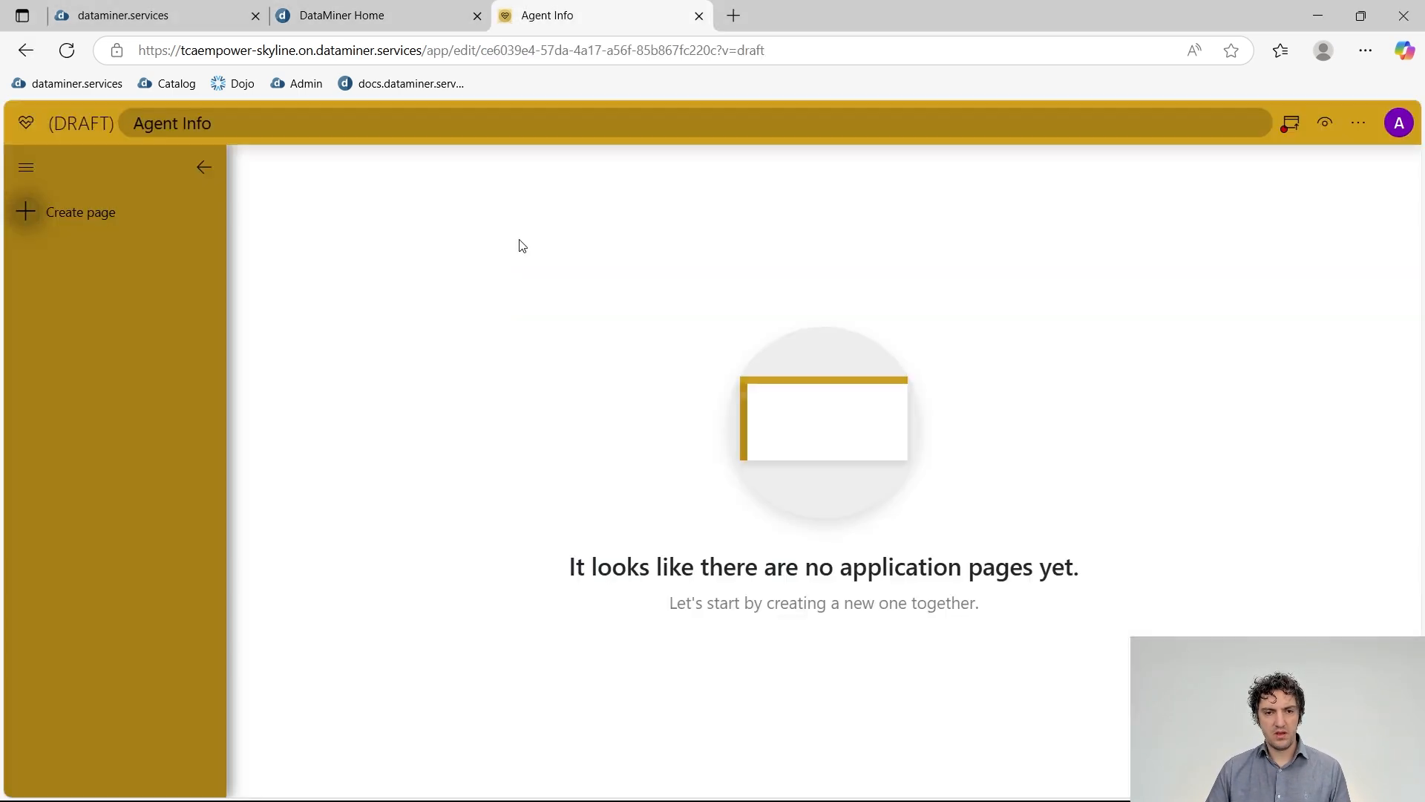
key(alt+Tab)
key(Down)
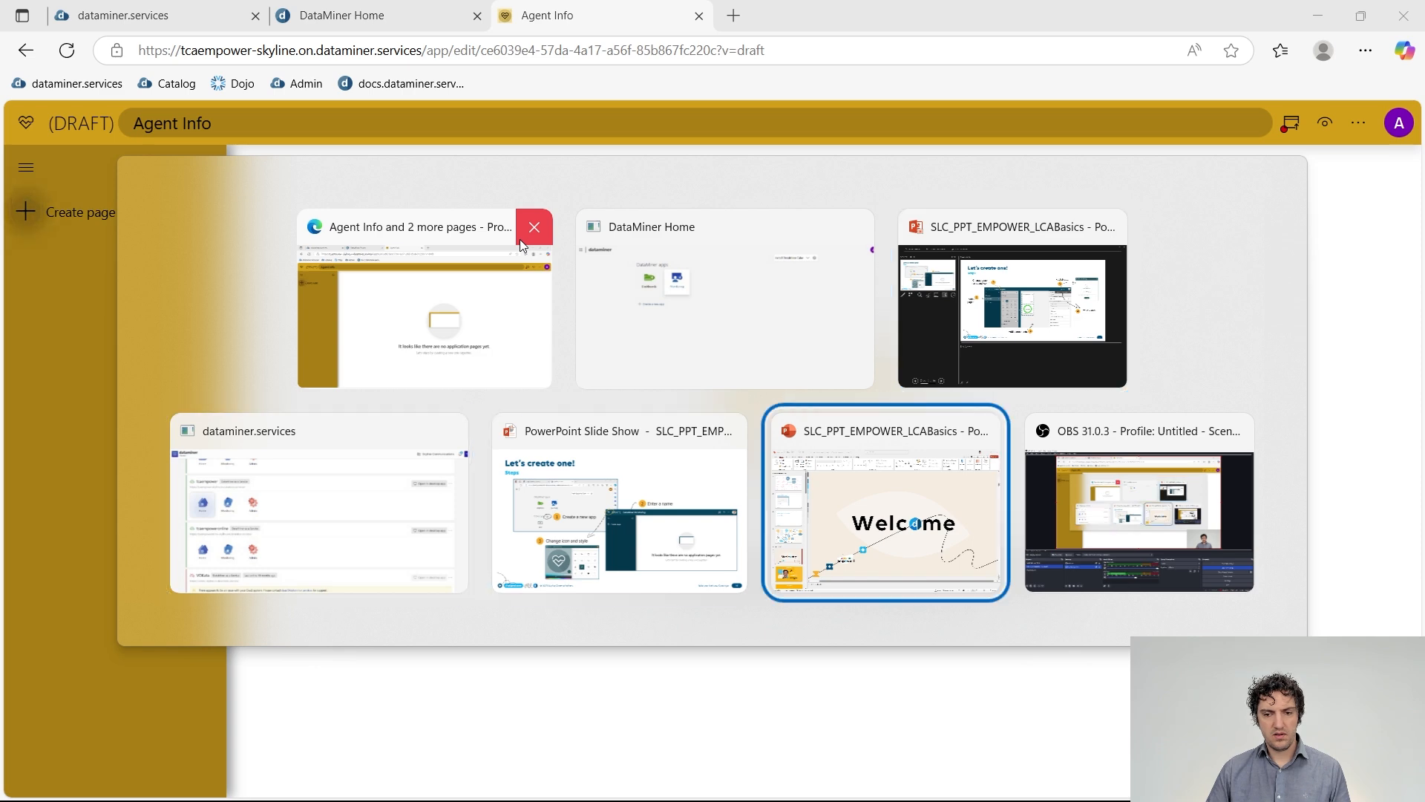
key(Left)
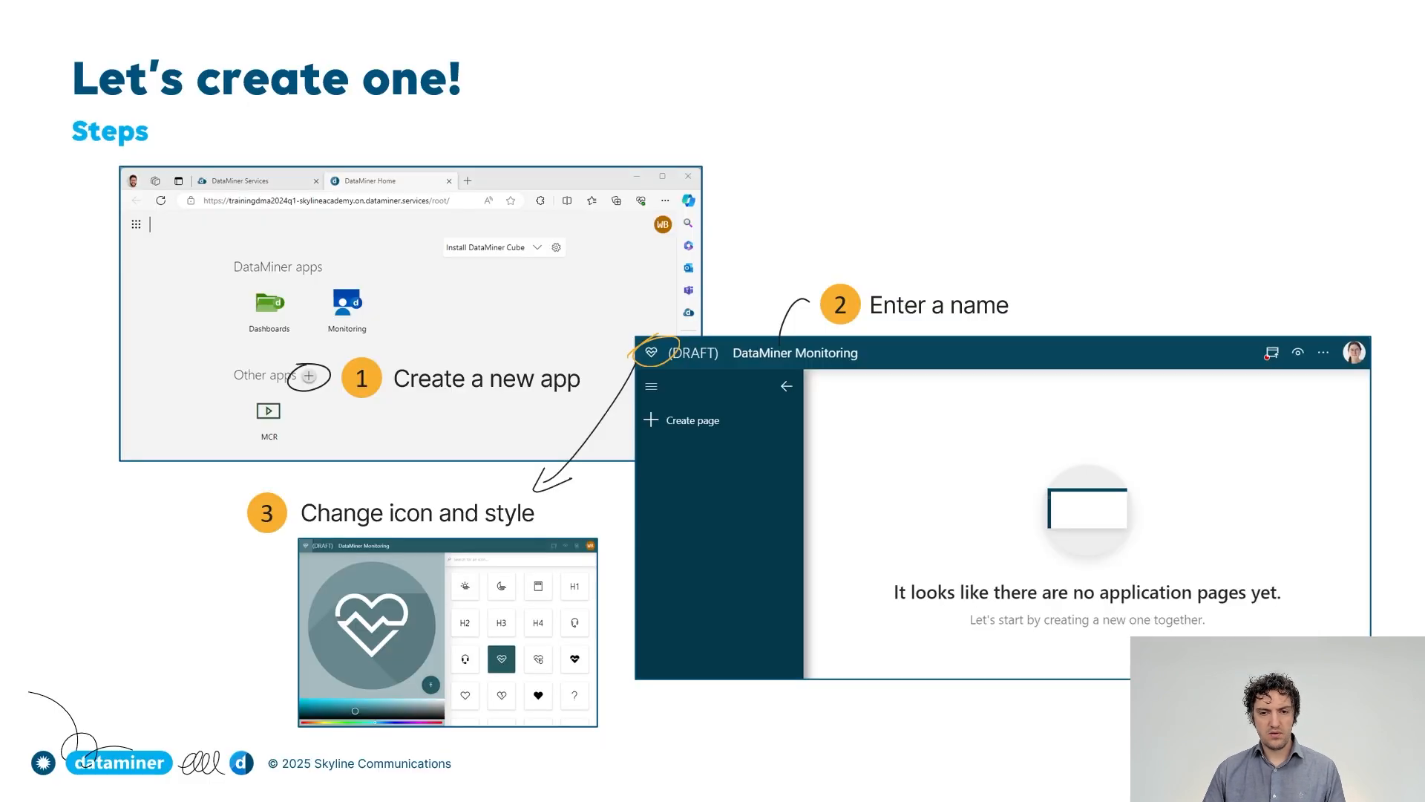
- Advance through the slides to the Exercise slide and switch back to the Agent Info draft in Edge
key(Right)
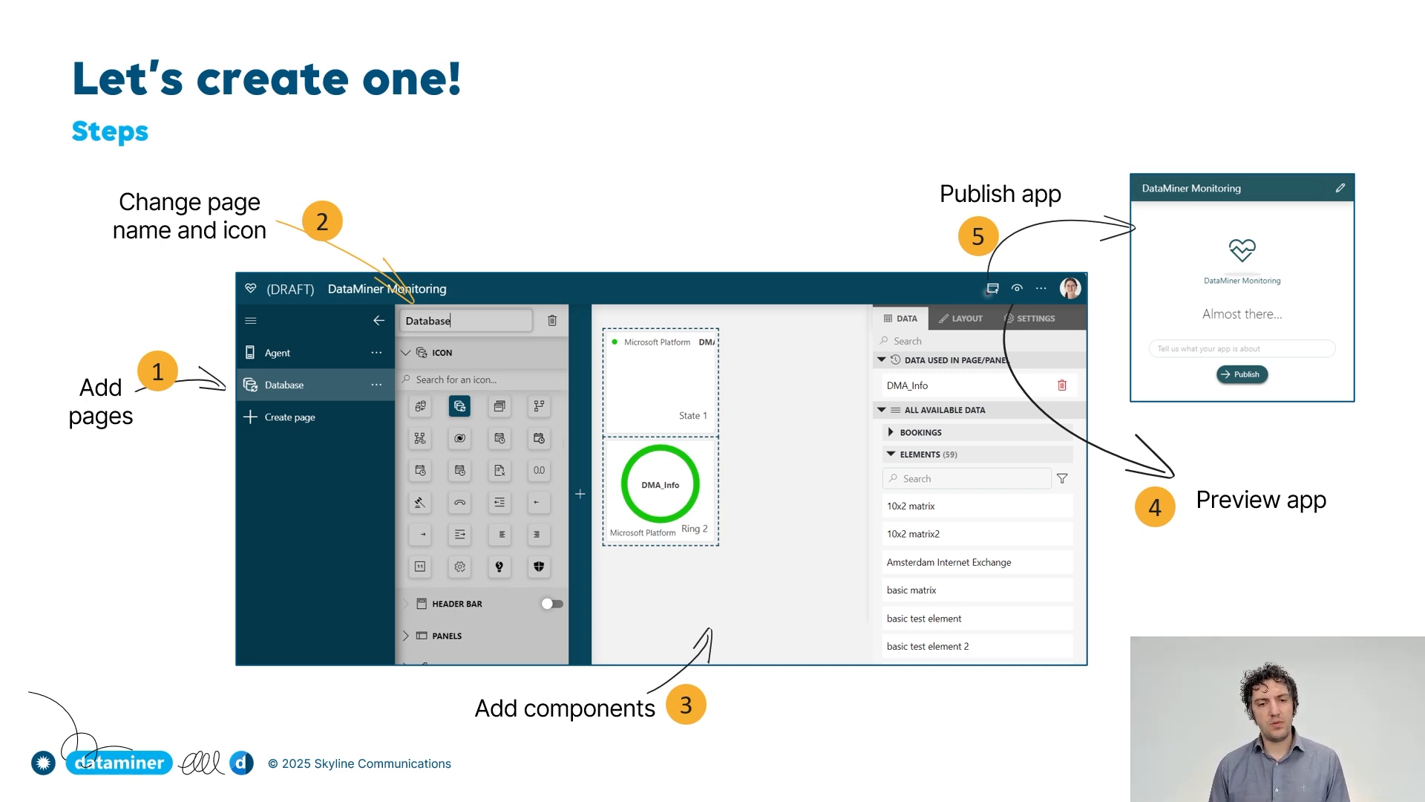
key(Right)
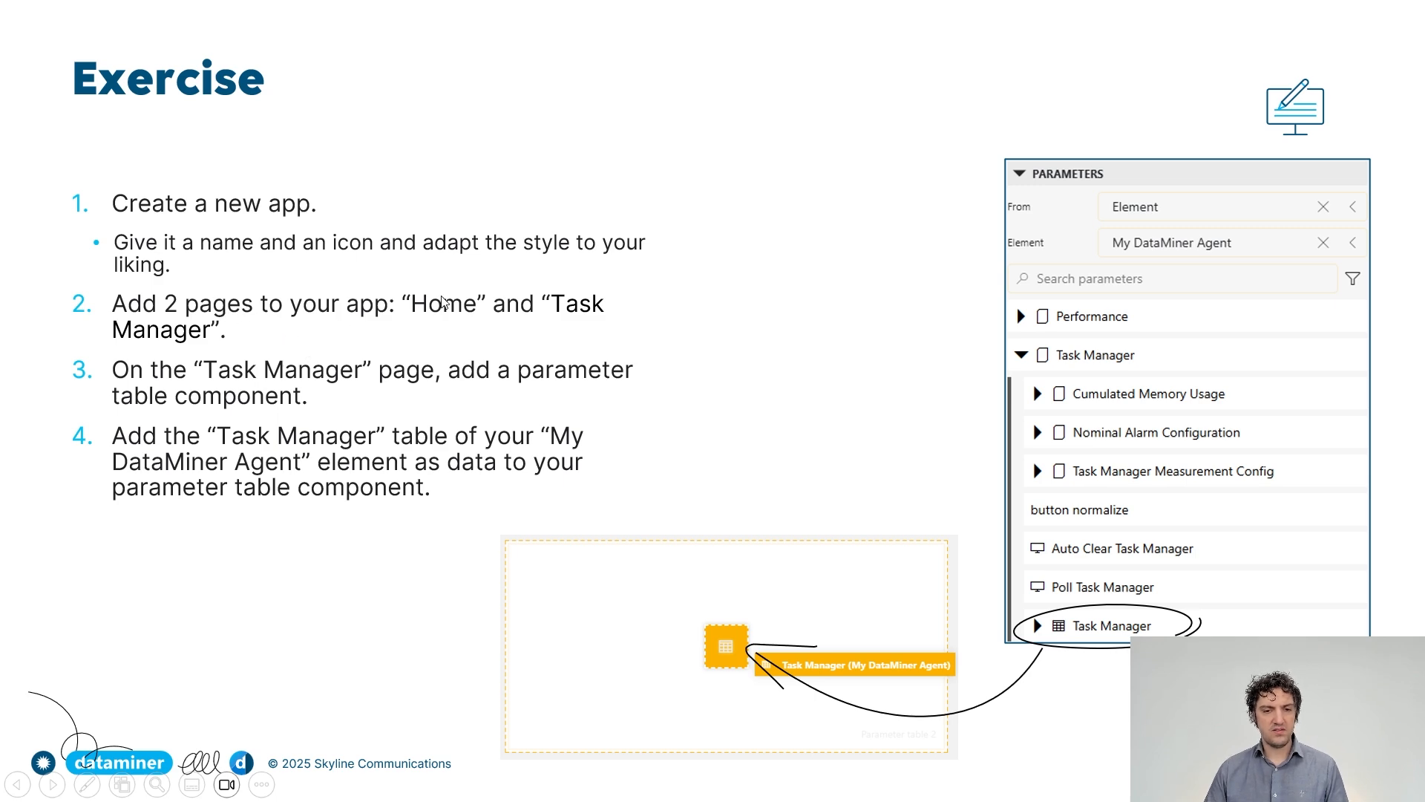
key(alt+Tab)
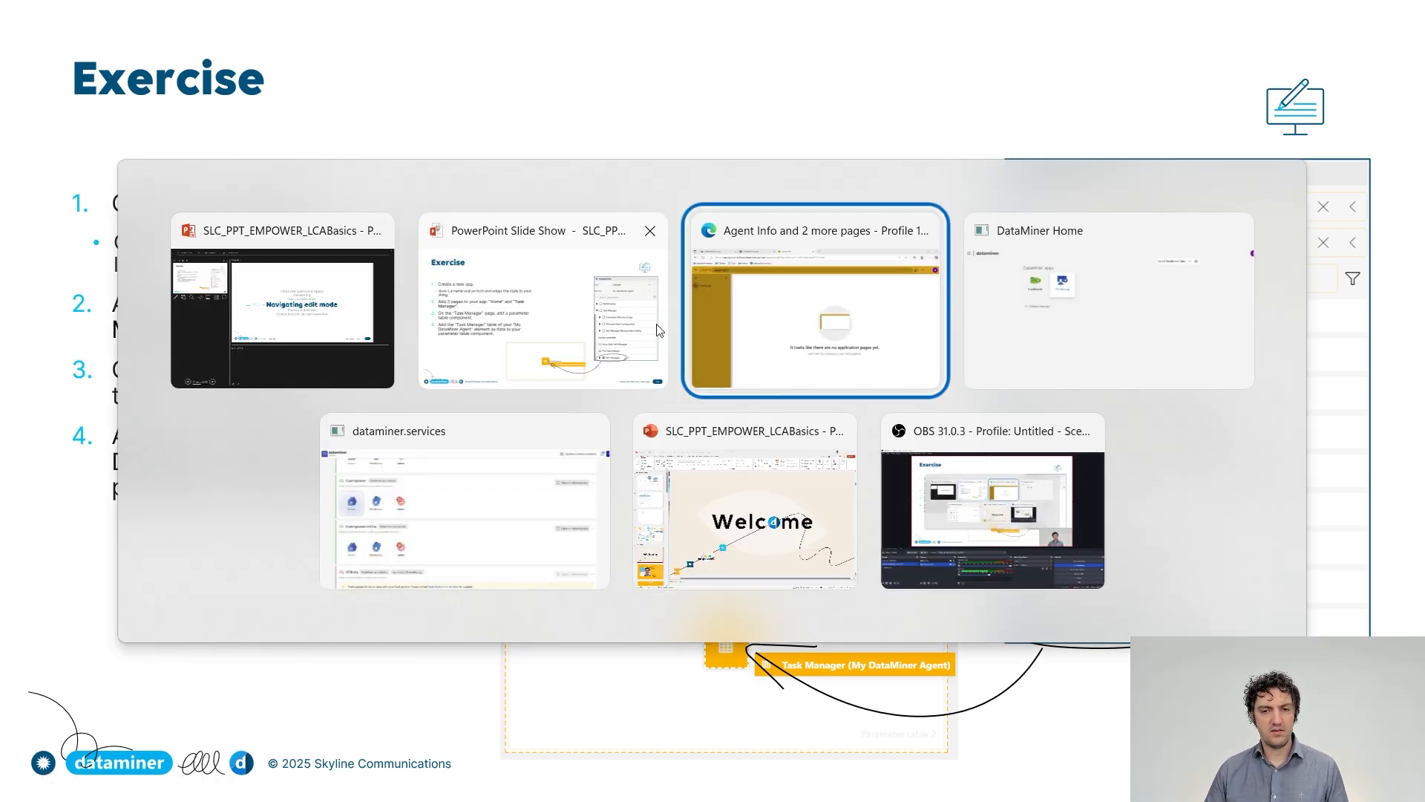
- Add a page named Home to the draft and give it the solid house icon found by searching for "home"
click(121, 213)
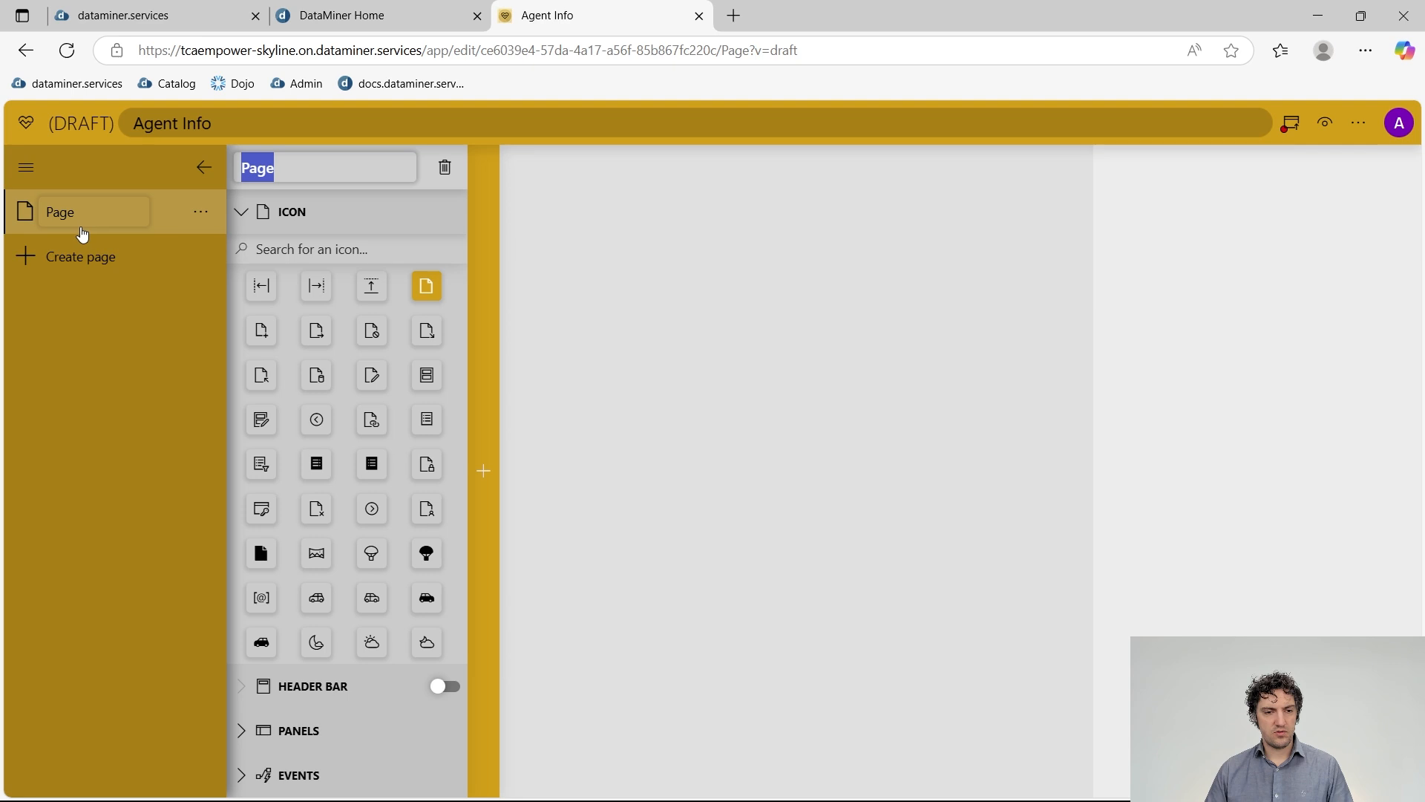
text(Homee)
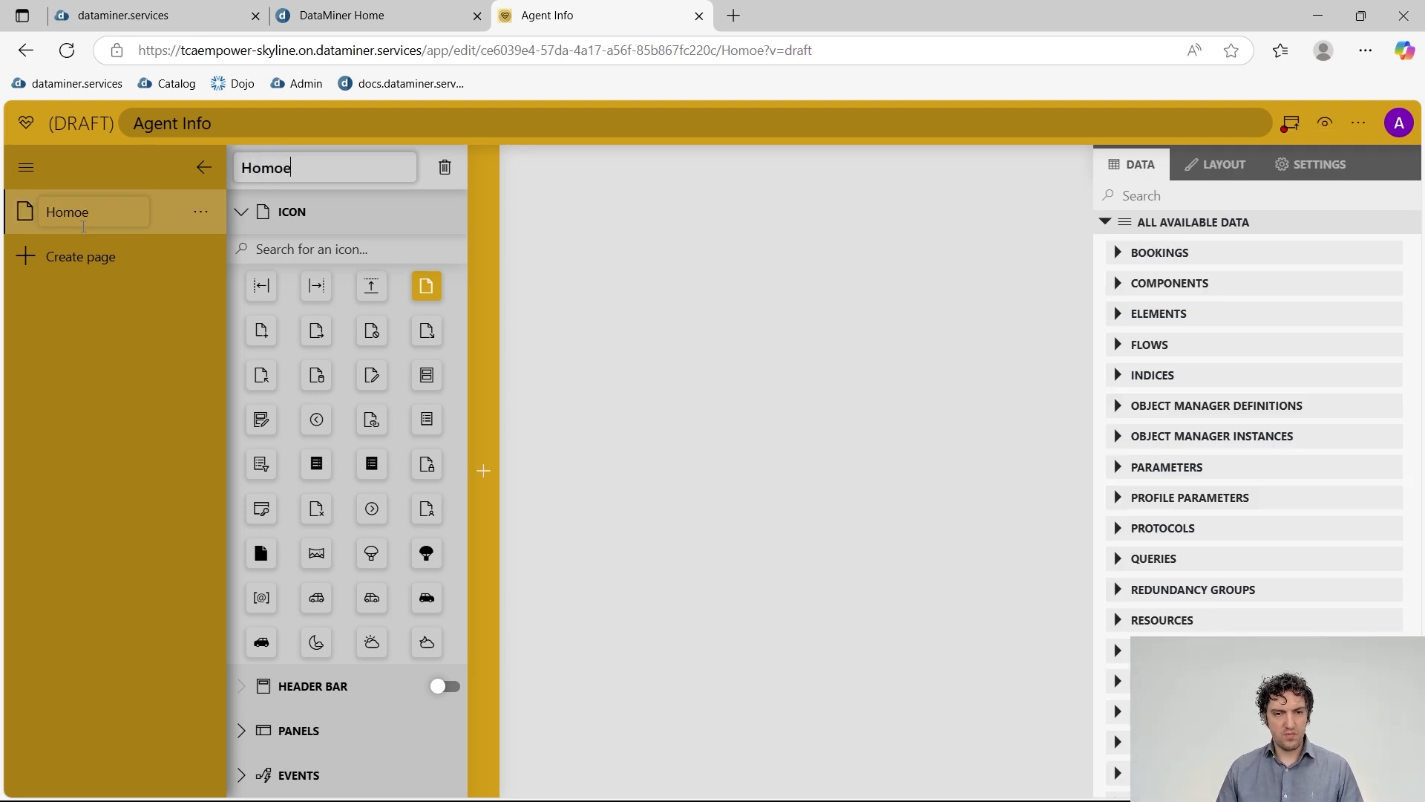
key(BackSpace)
click(324, 250)
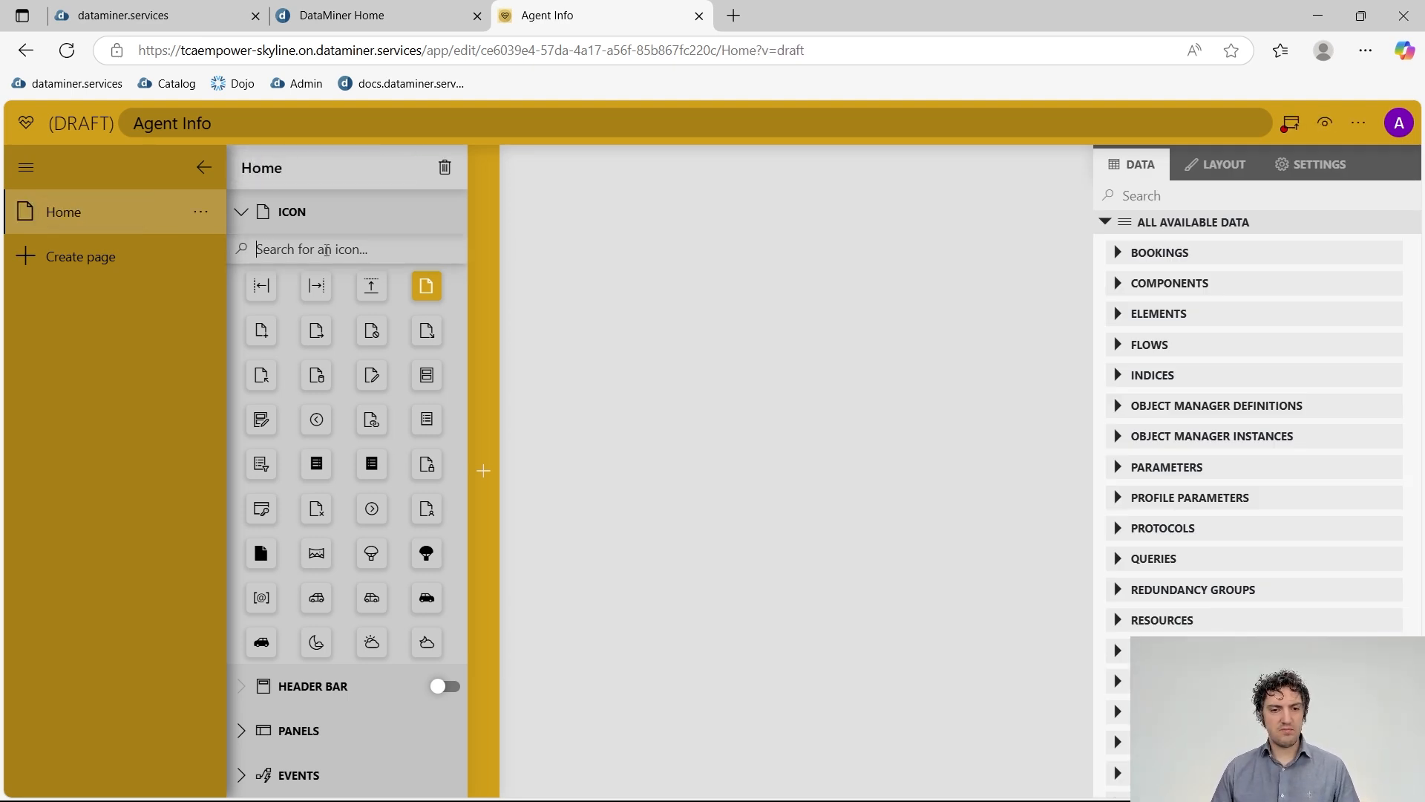
text(home)
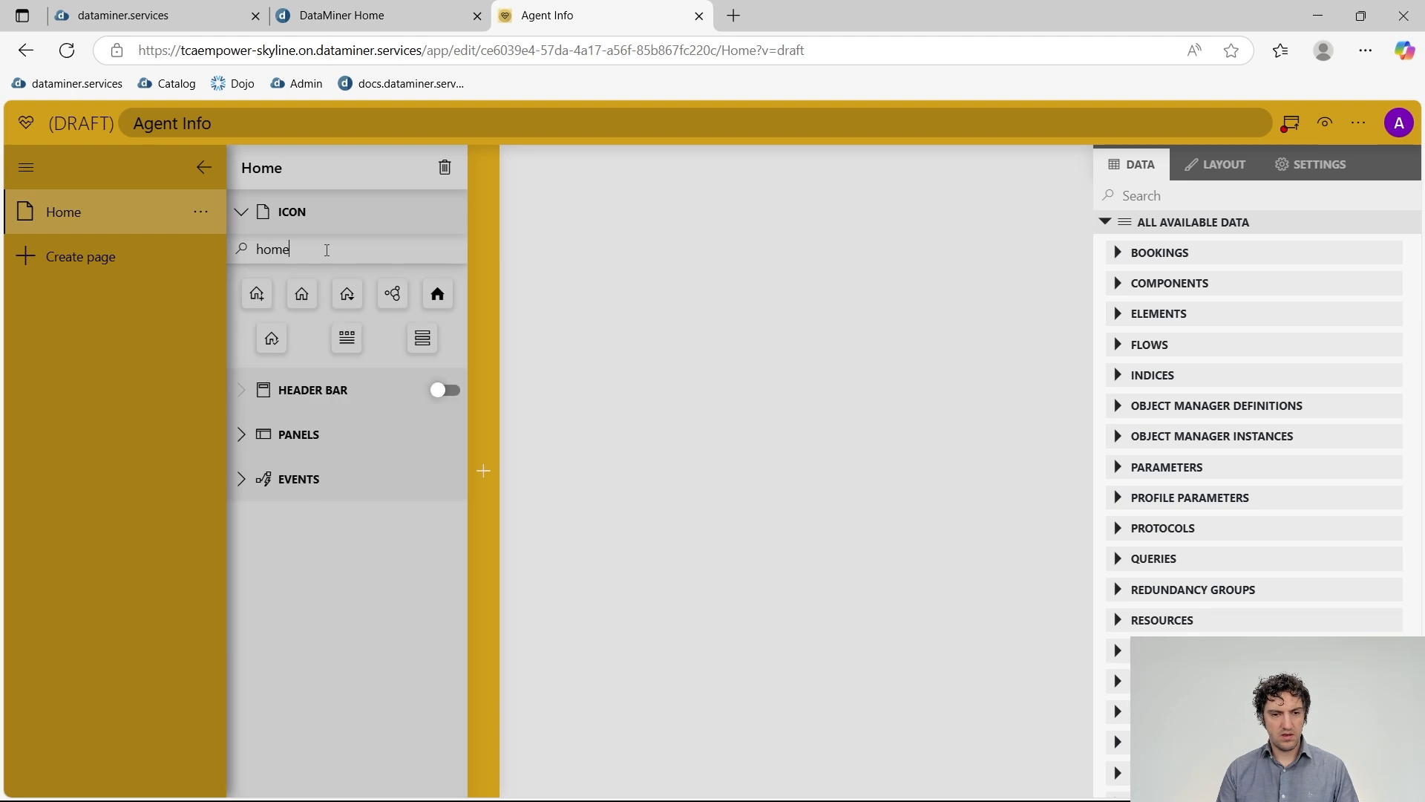
click(439, 295)
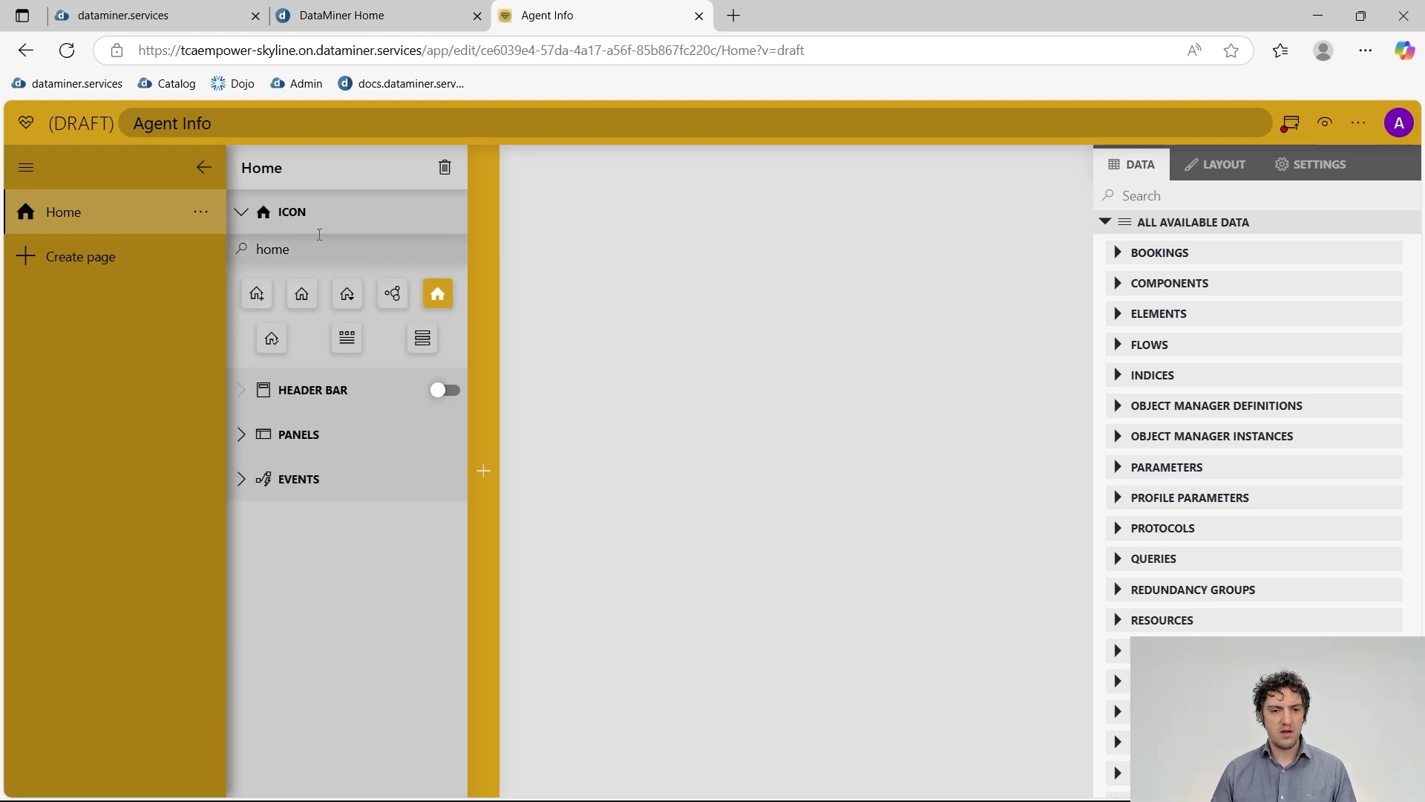
- Create a second page named Task Manager and give it a table-style icon found by searching for "task"
click(91, 260)
text(Task )
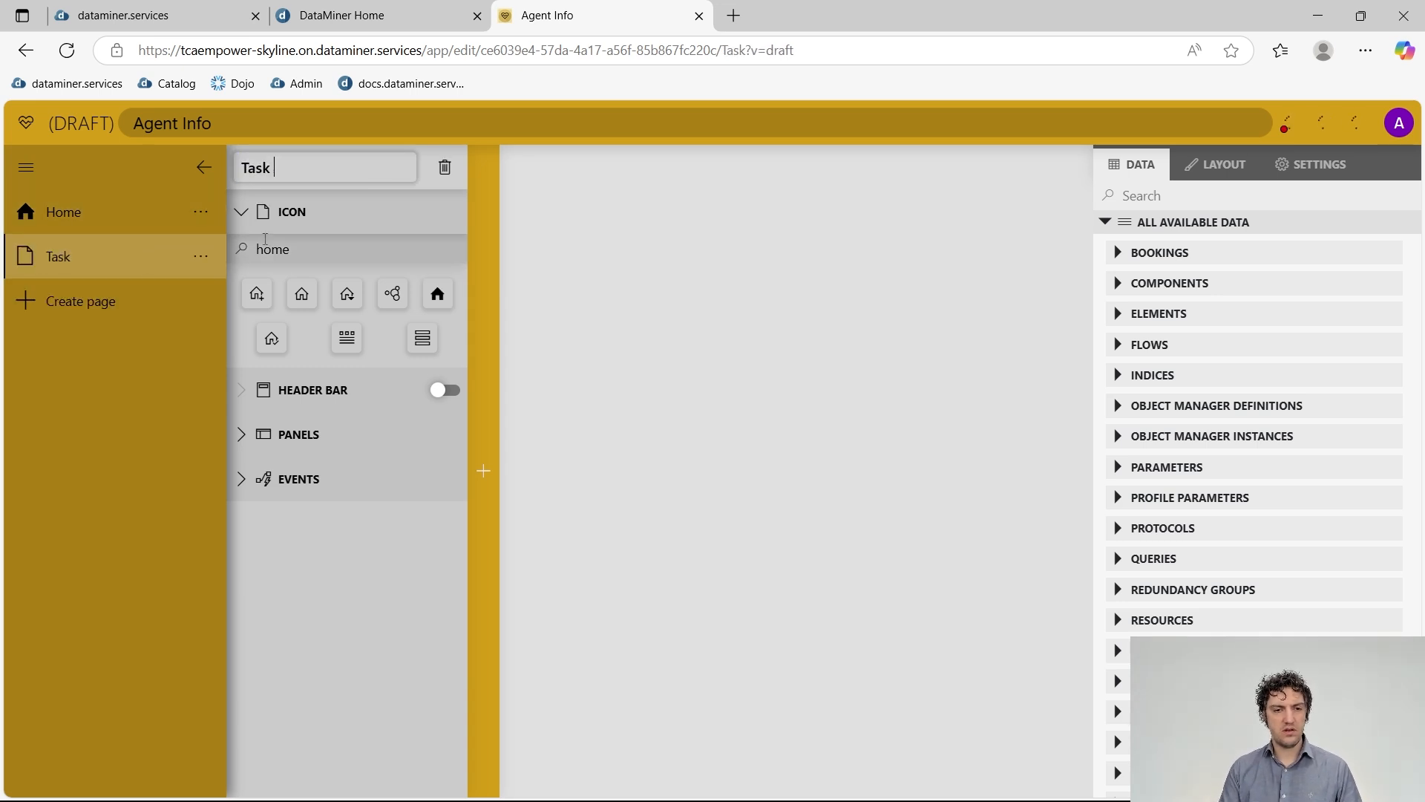
text(Manager)
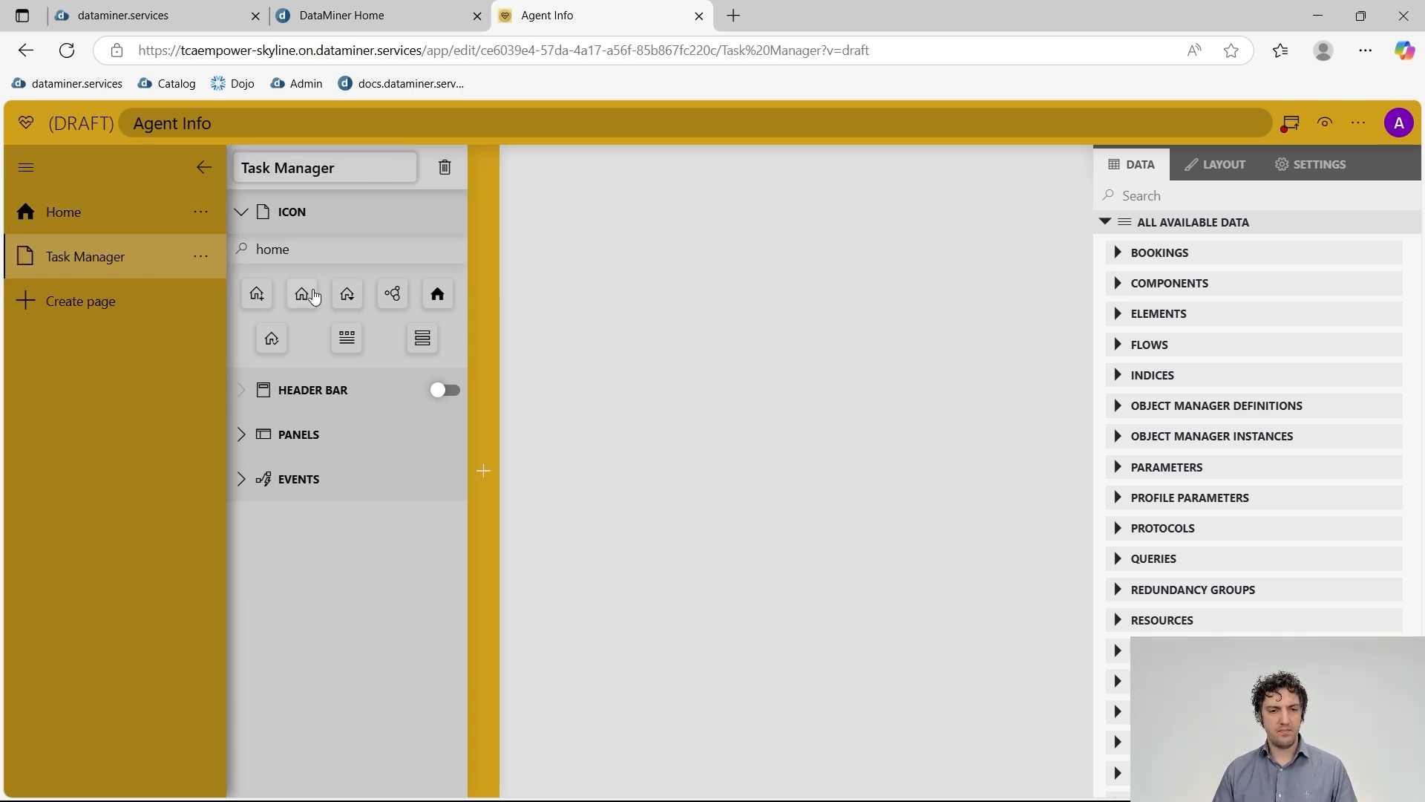
click(338, 251)
drag(338, 251, 251, 247)
text(task)
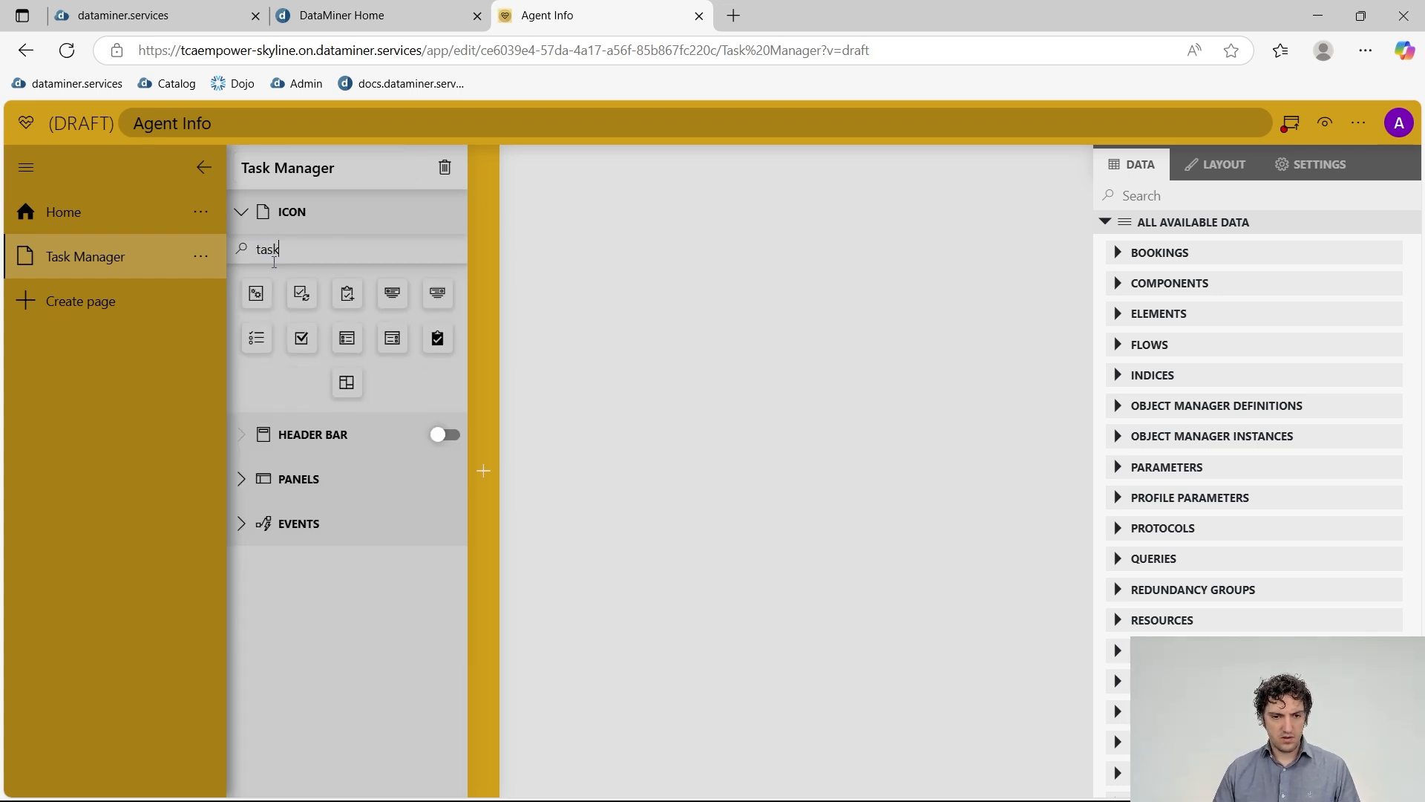
click(347, 338)
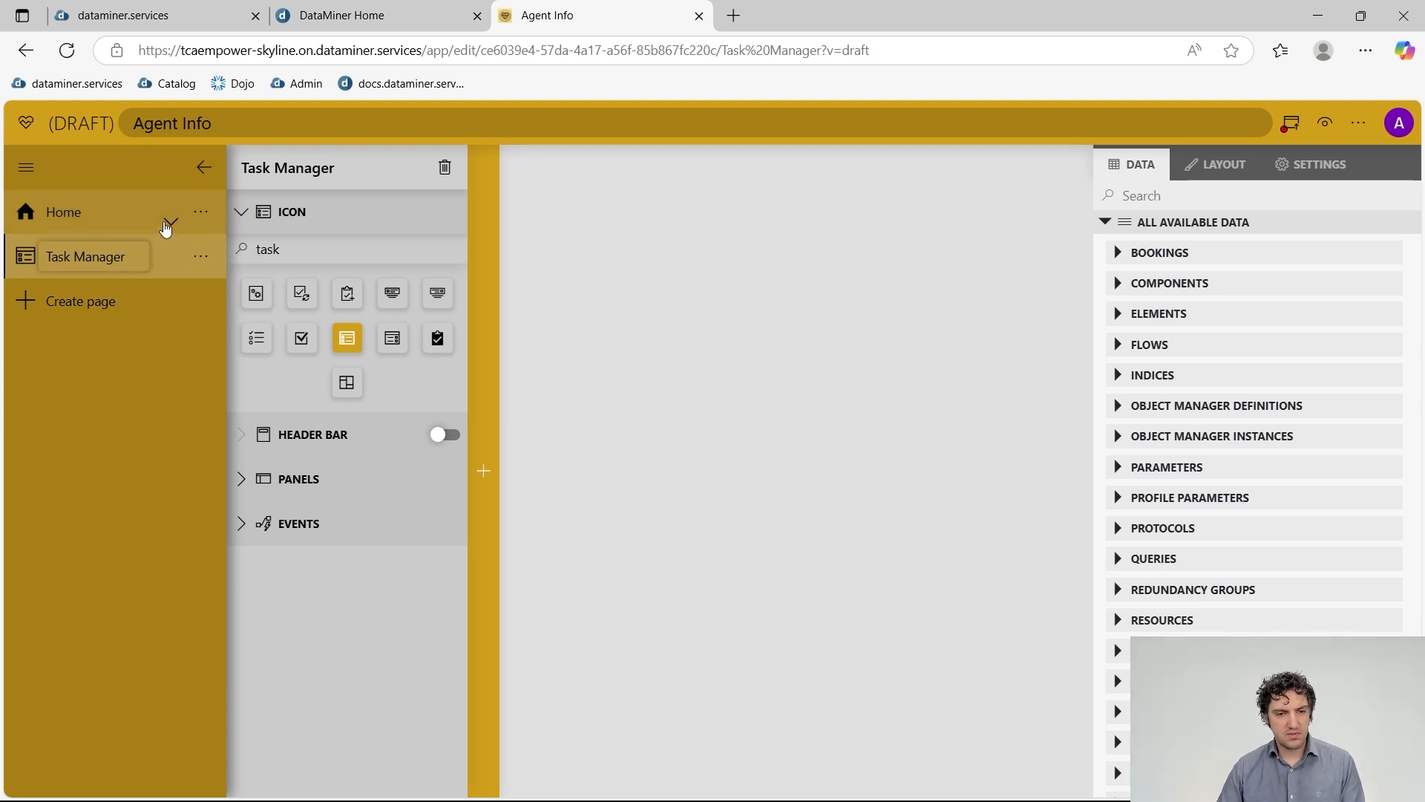
- Look at the Home page's options without applying any, and publish the Agent Info draft
click(199, 216)
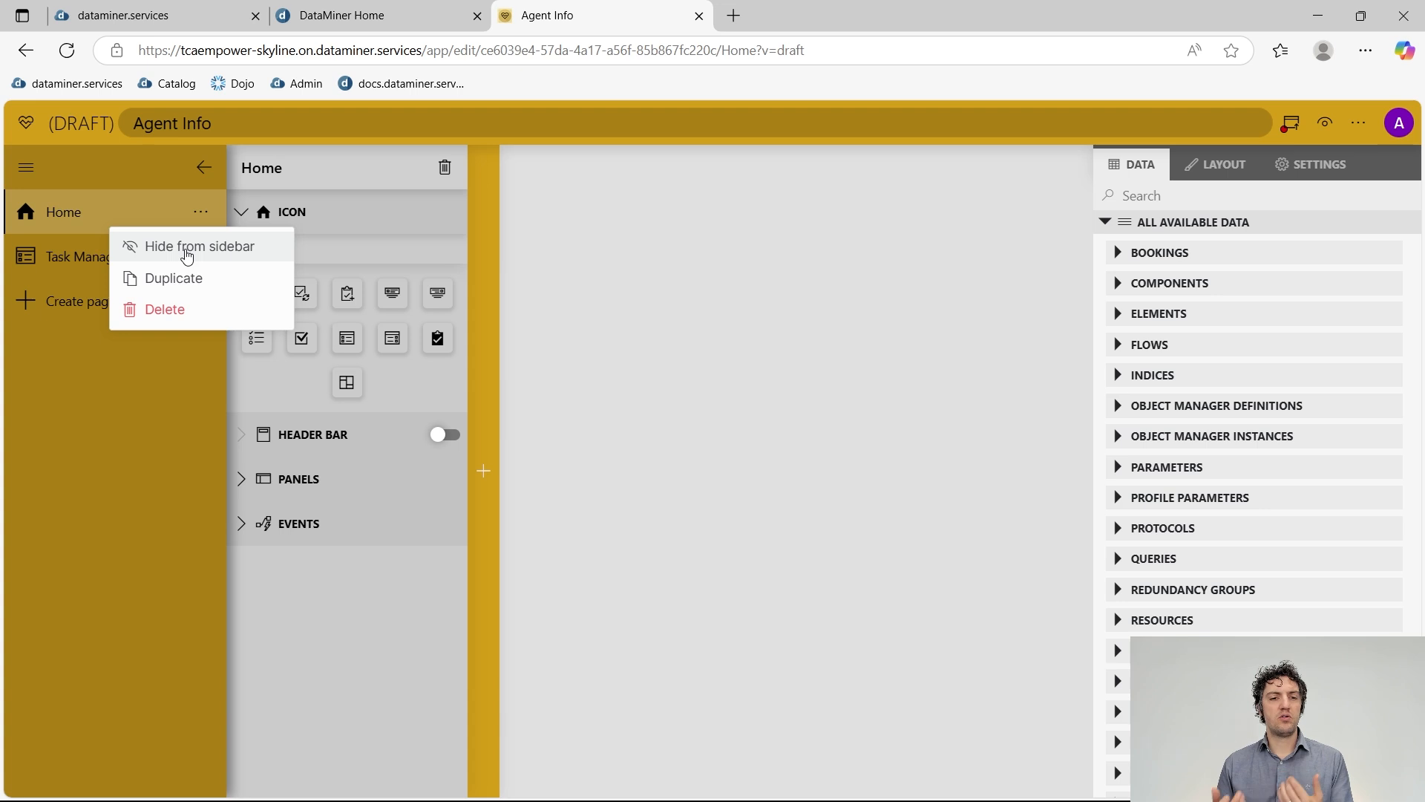
click(152, 393)
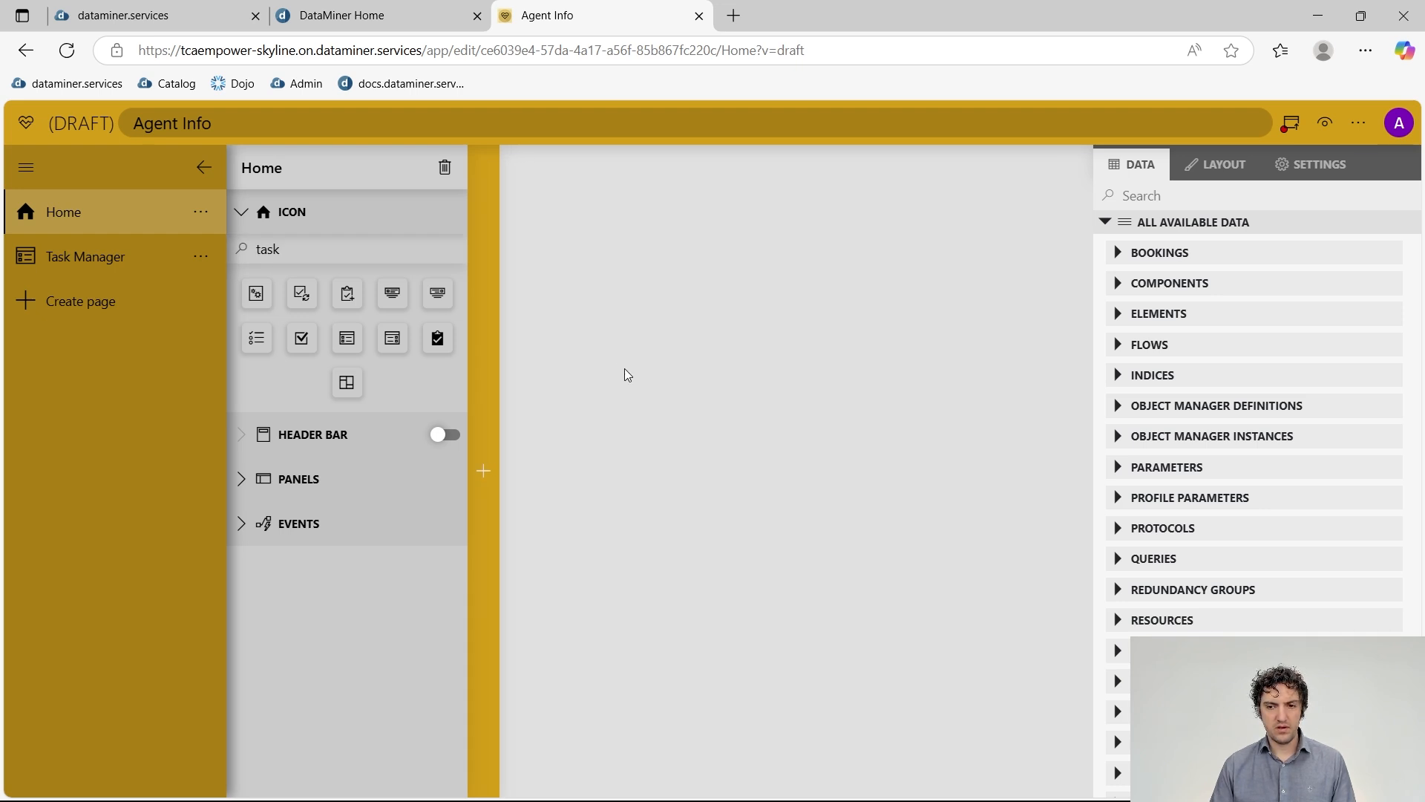
click(1293, 127)
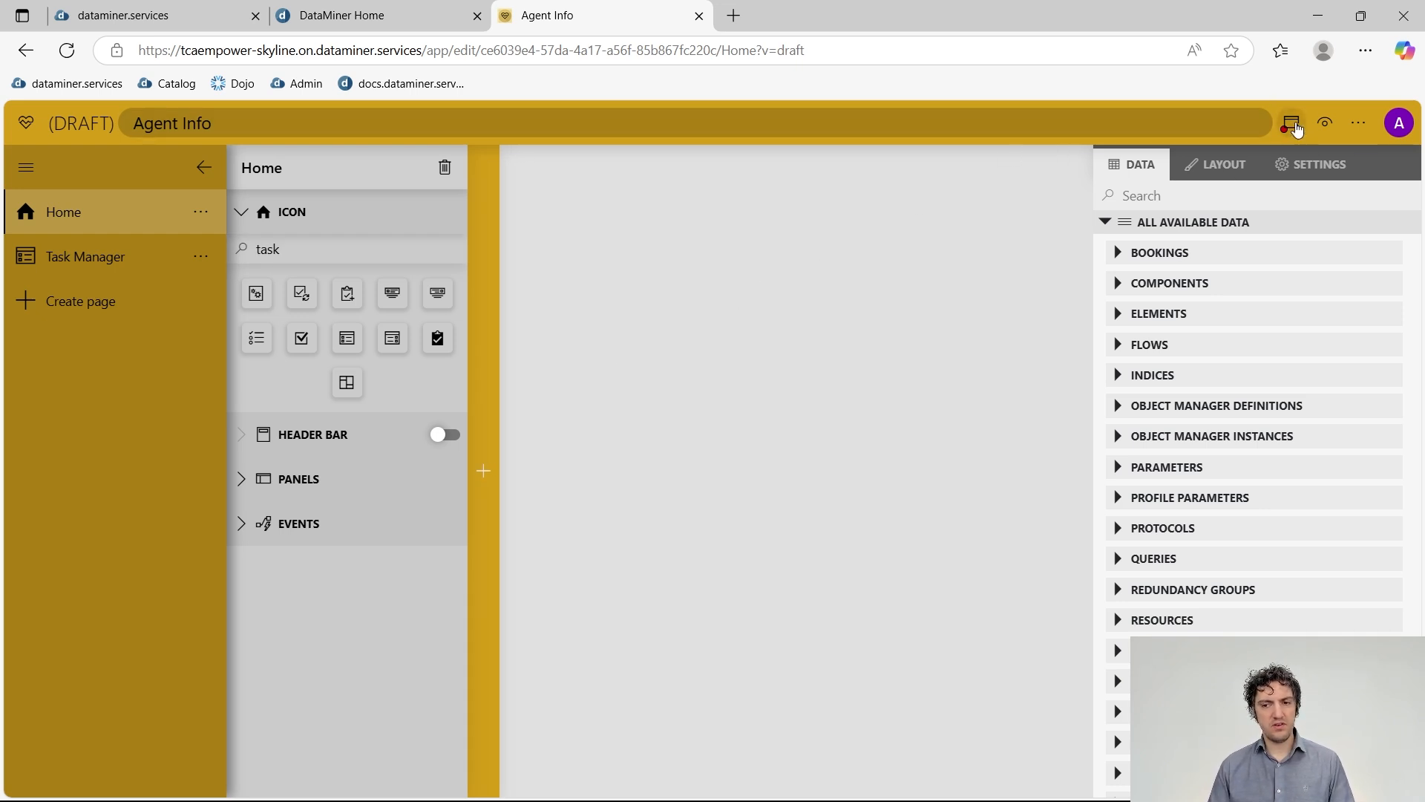
click(686, 590)
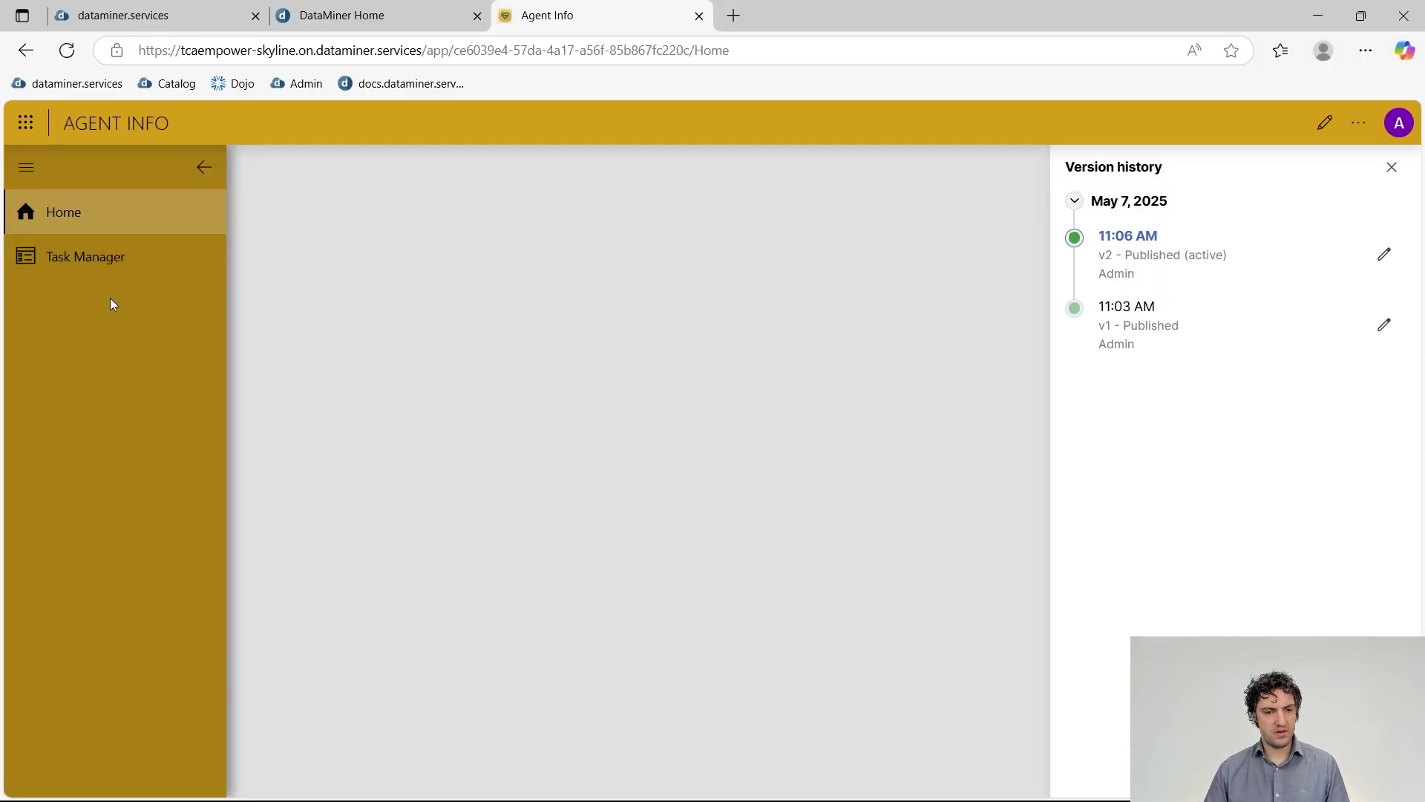
- View the Task Manager page in the published app, and open that page in a new draft for editing
click(113, 260)
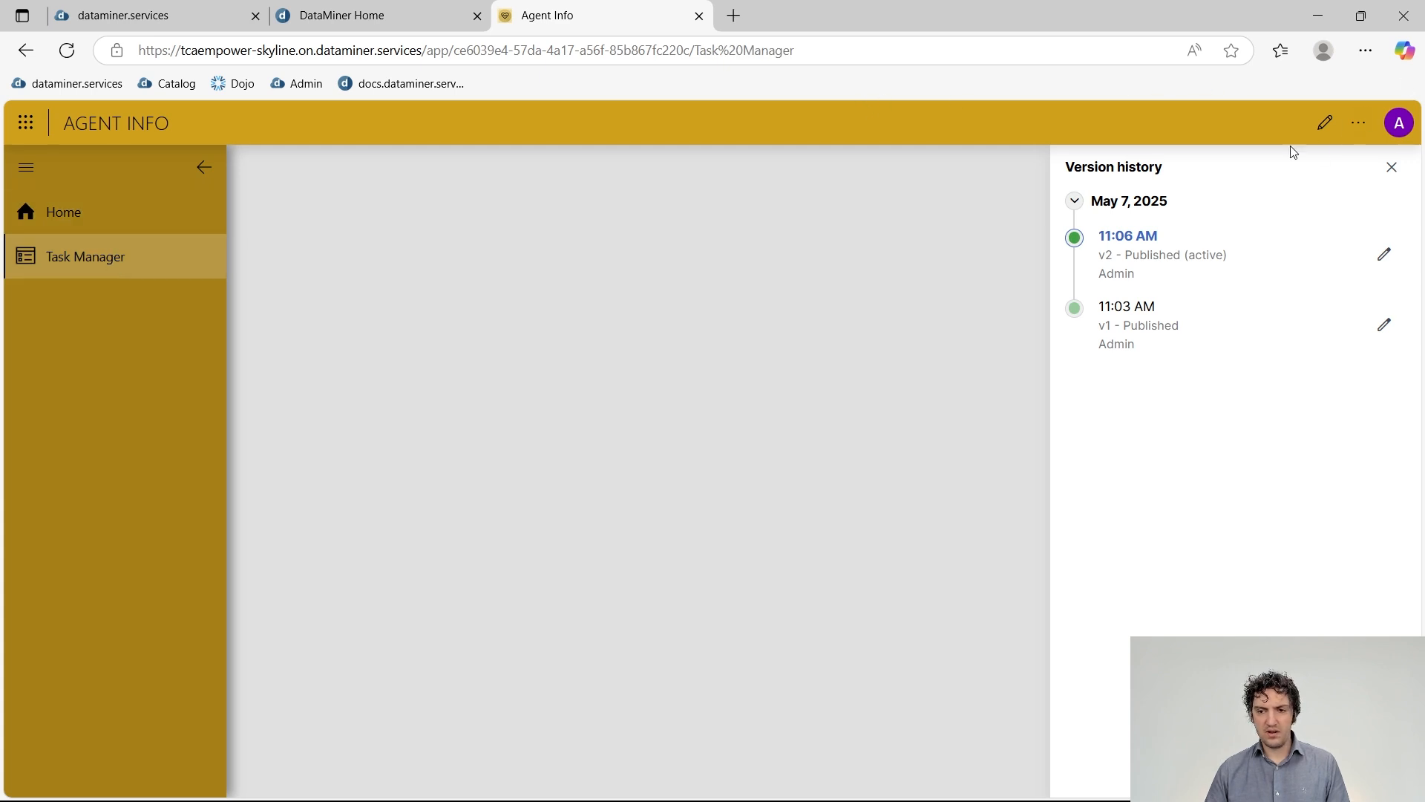
click(1324, 123)
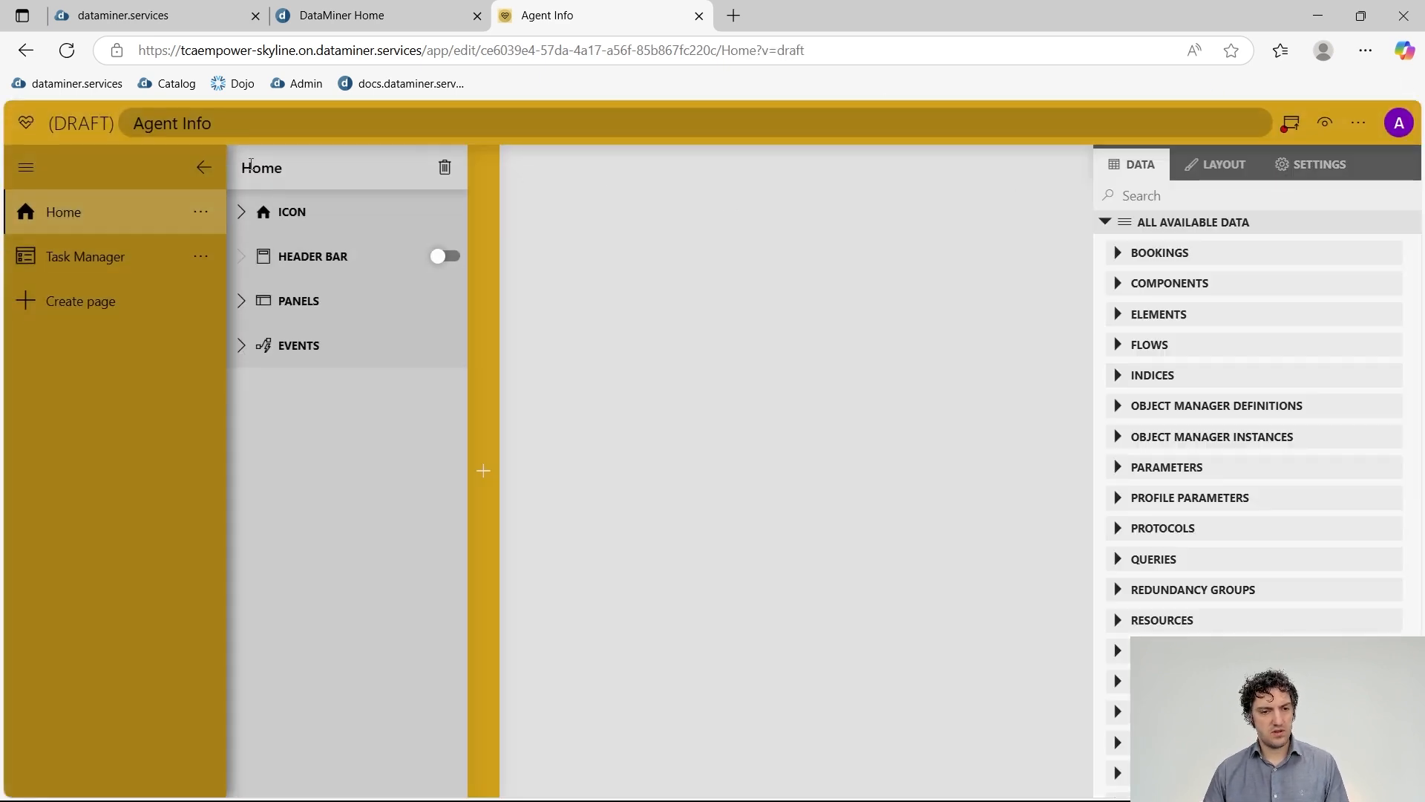
click(108, 258)
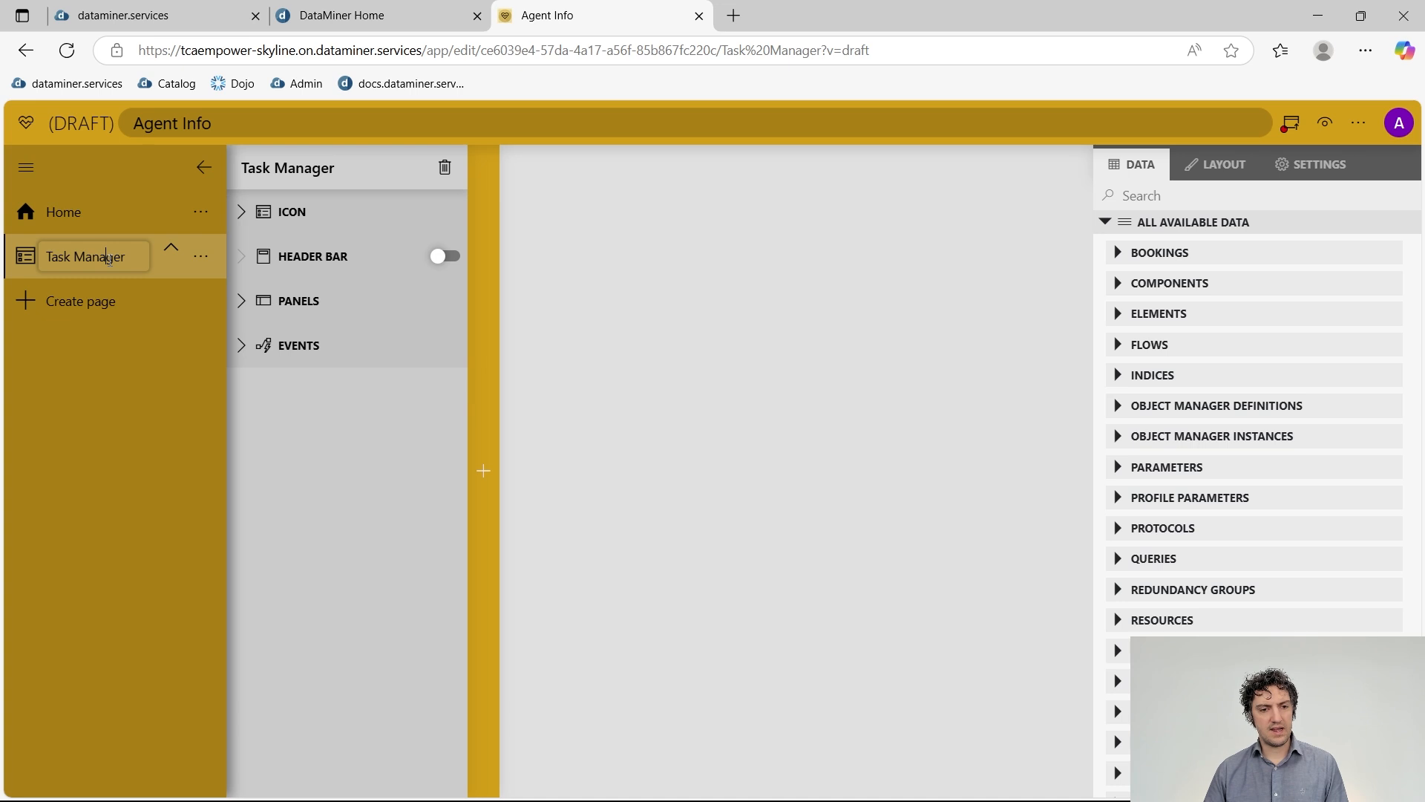
- With the page sidebar collapsed, add a parameter table component to the Task Manager page and enlarge it to fill the visible canvas
mouse_move(486, 247)
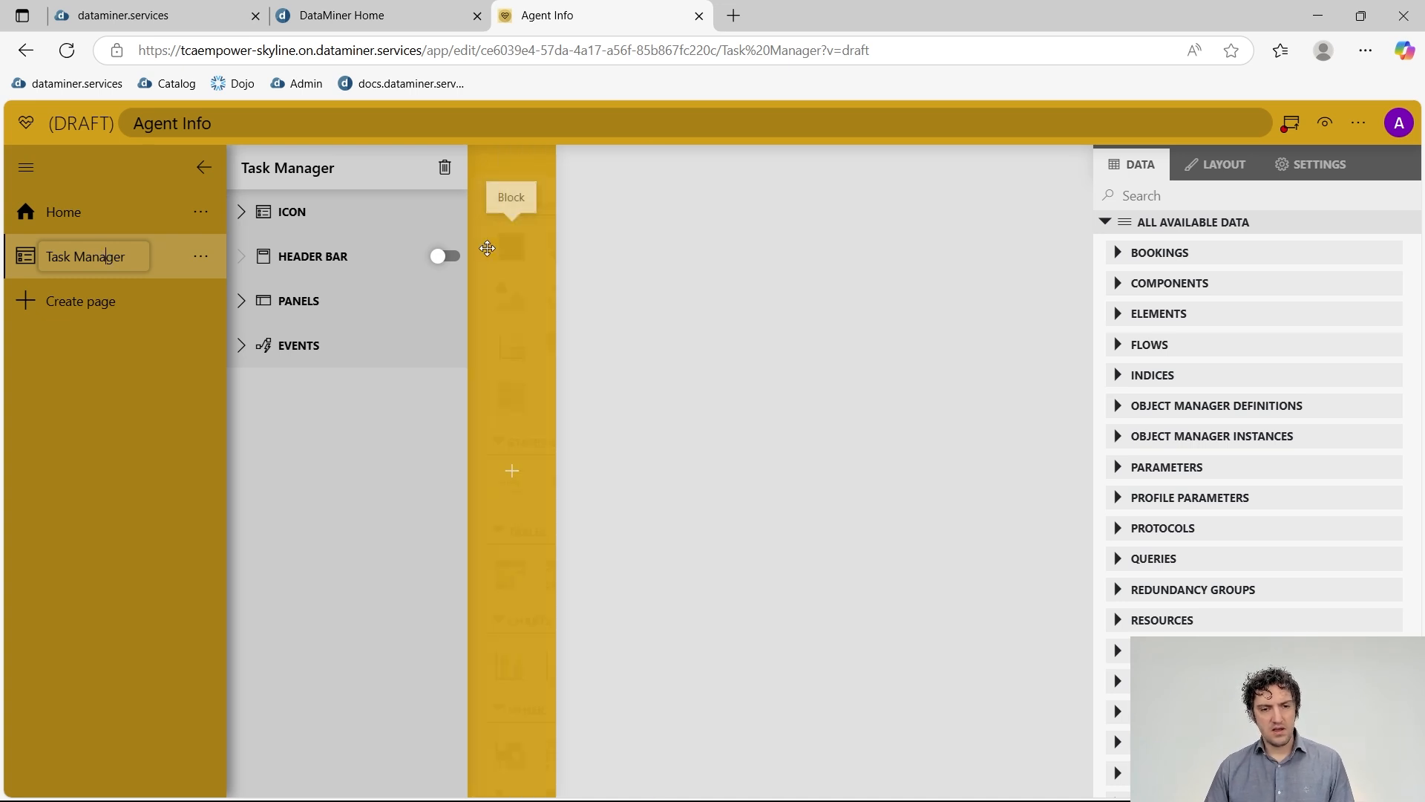
click(204, 167)
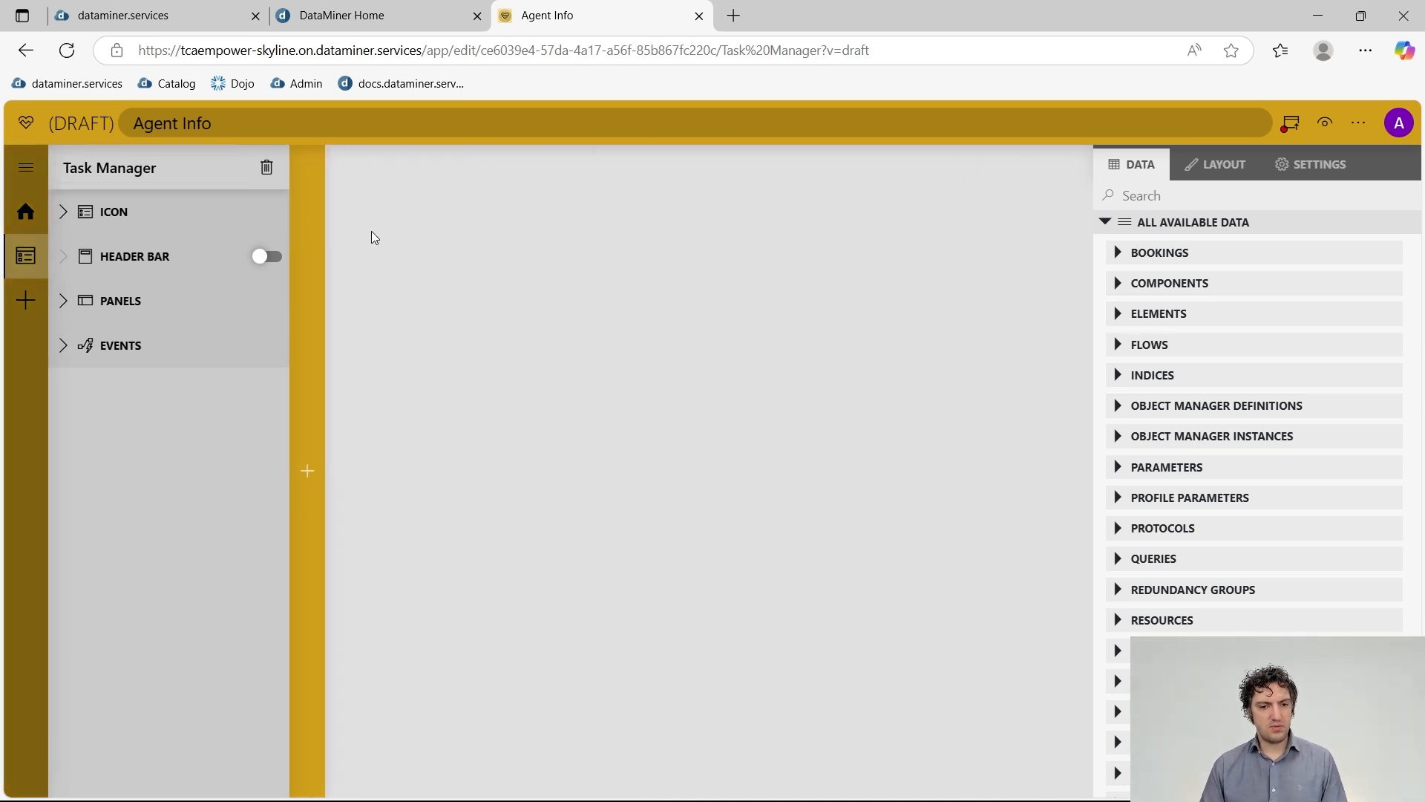
mouse_move(317, 260)
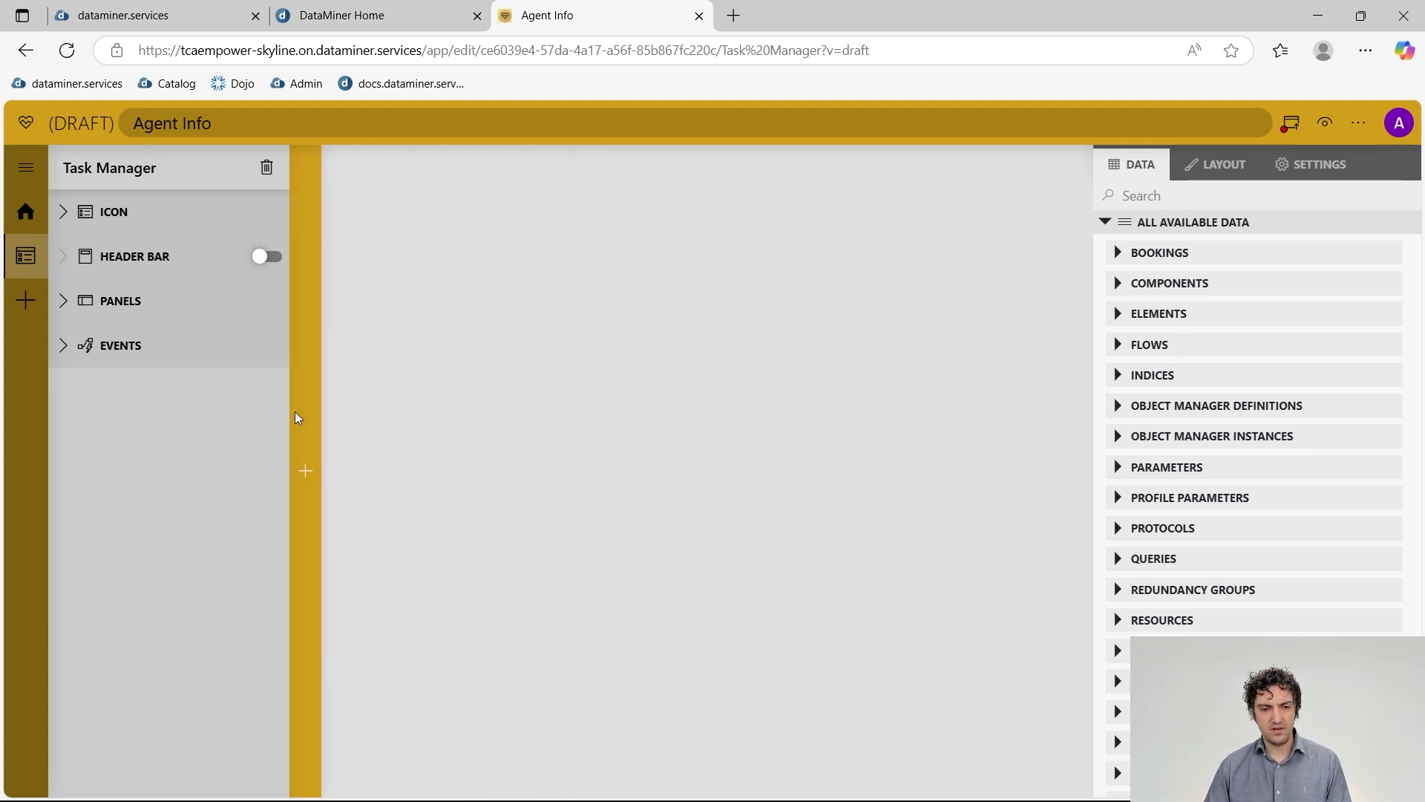
mouse_move(297, 418)
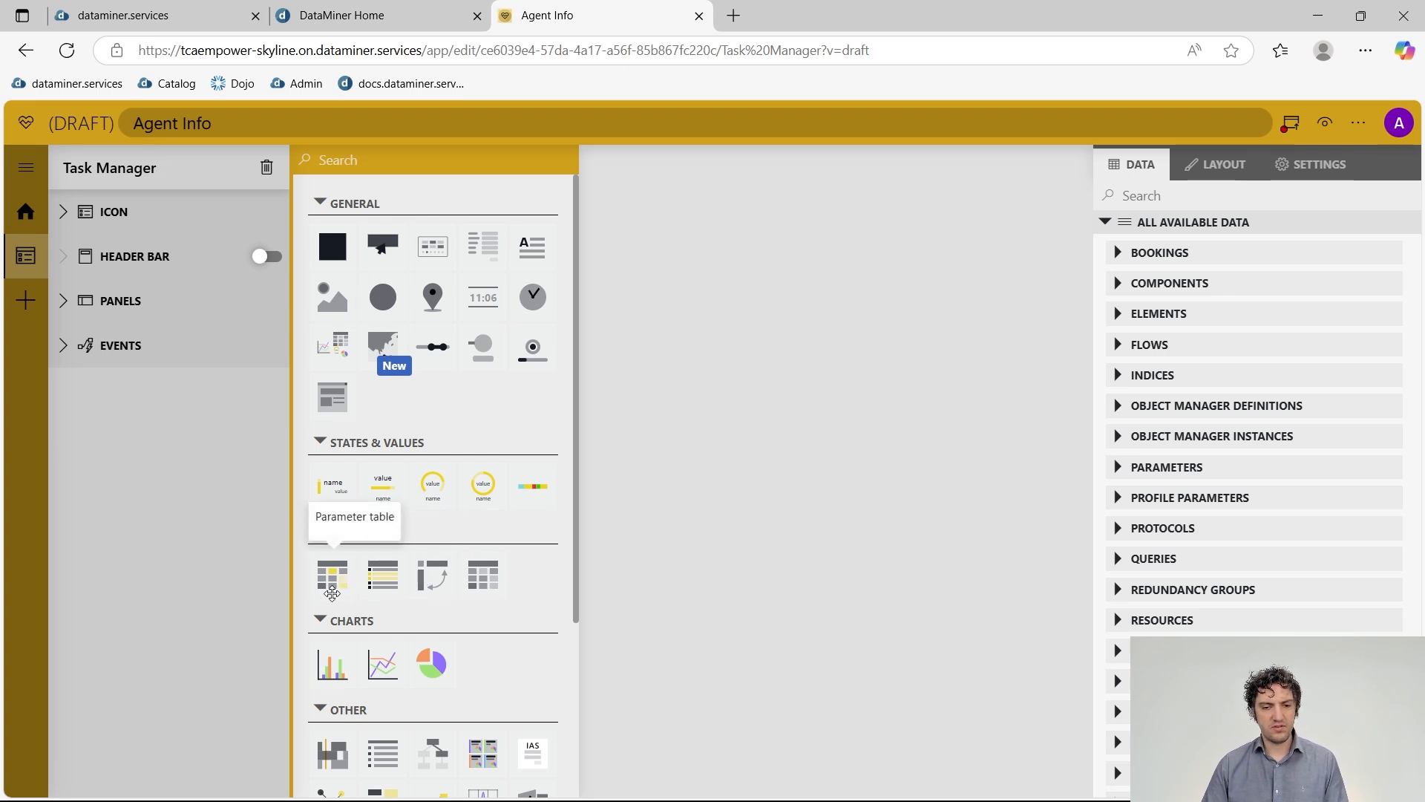
drag(320, 564, 443, 185)
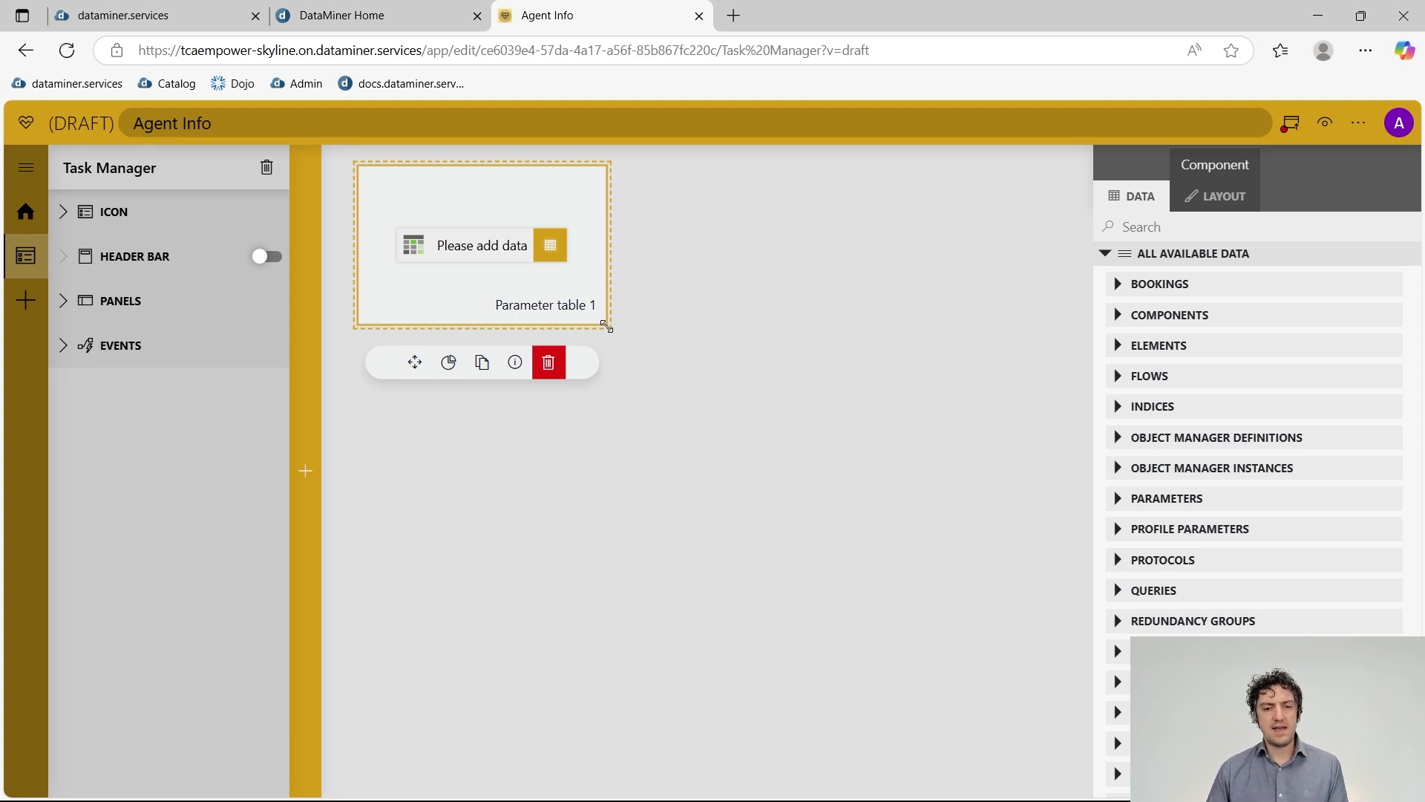
drag(607, 326, 1037, 758)
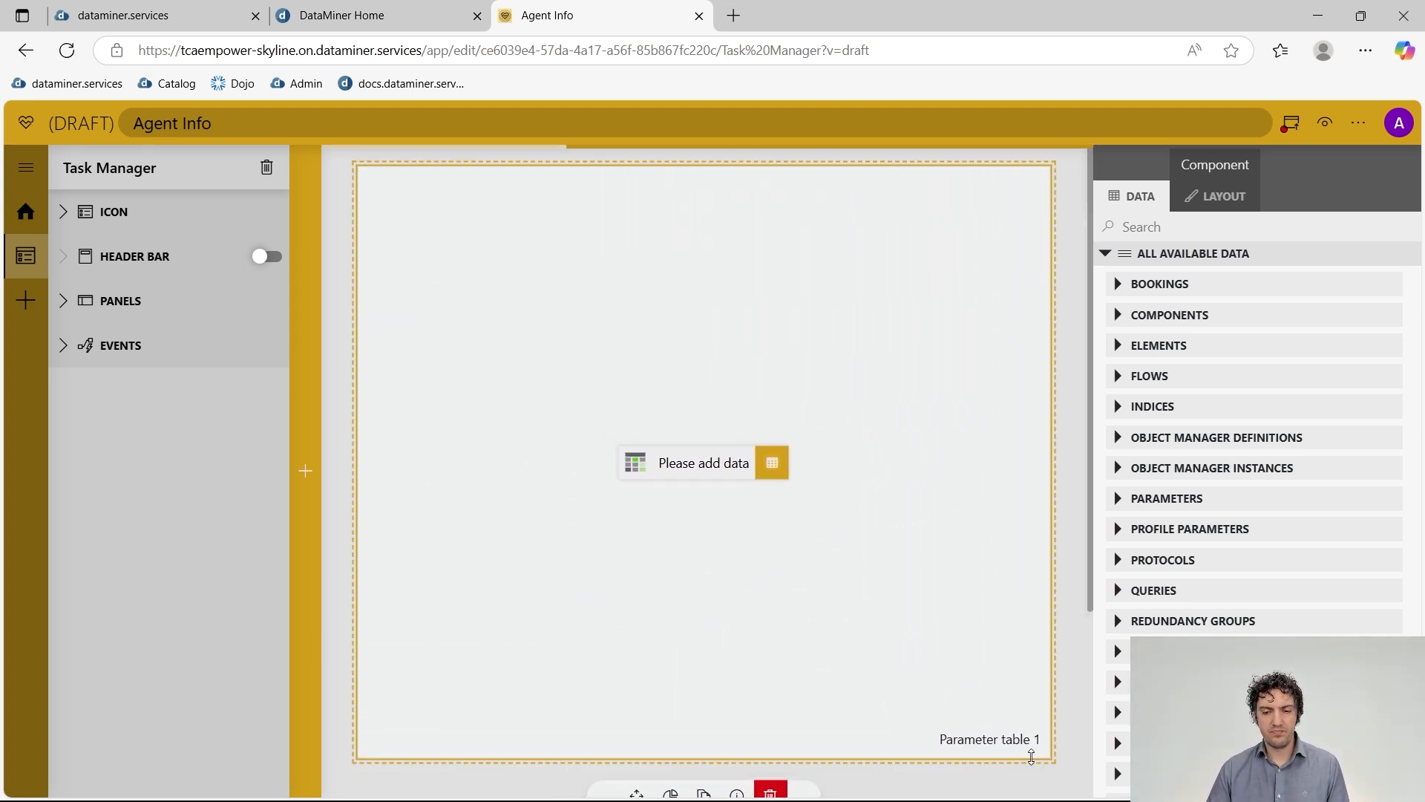
drag(881, 754, 900, 777)
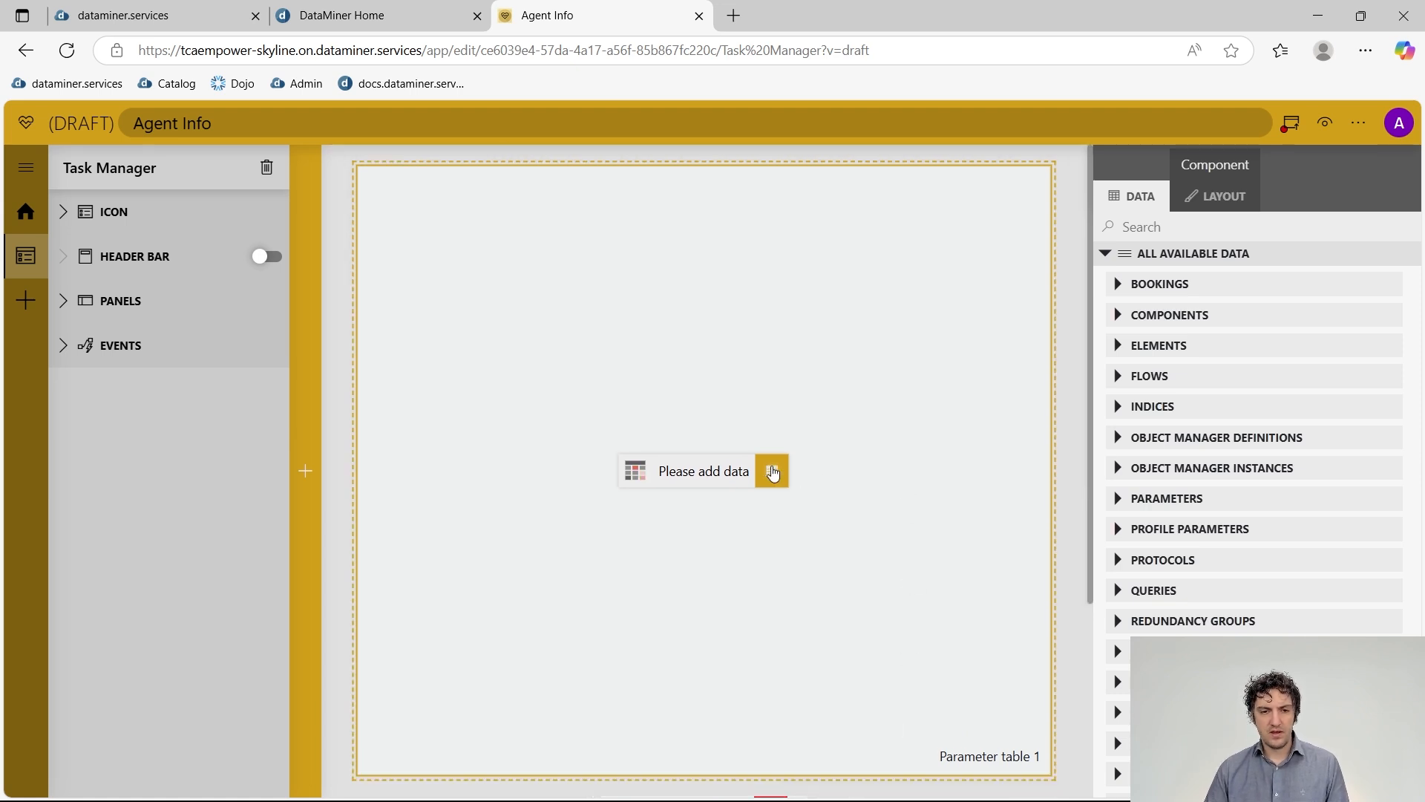
- Filter the available data to what the parameter table accepts and list the parameters of the My DataMiner Agent element
click(772, 472)
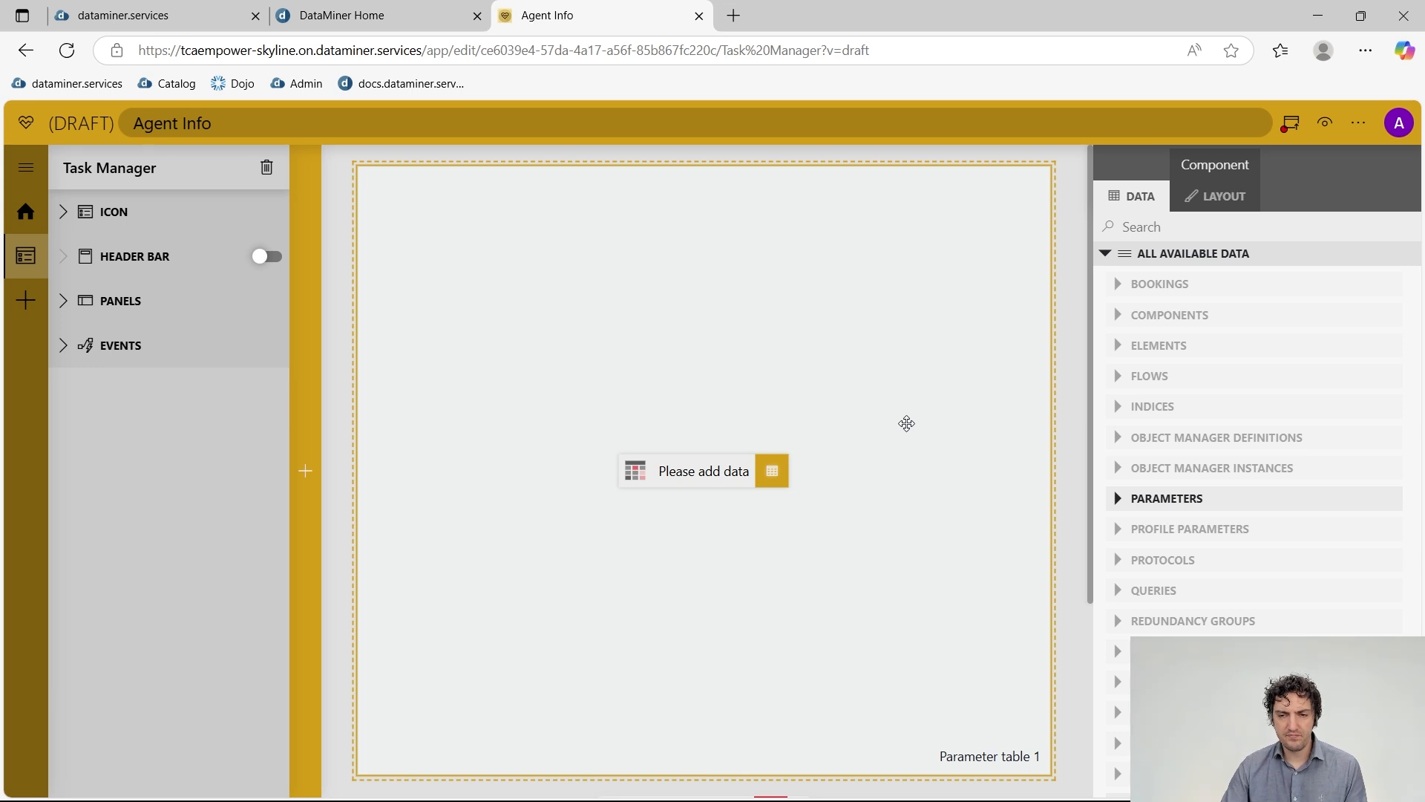
click(1118, 498)
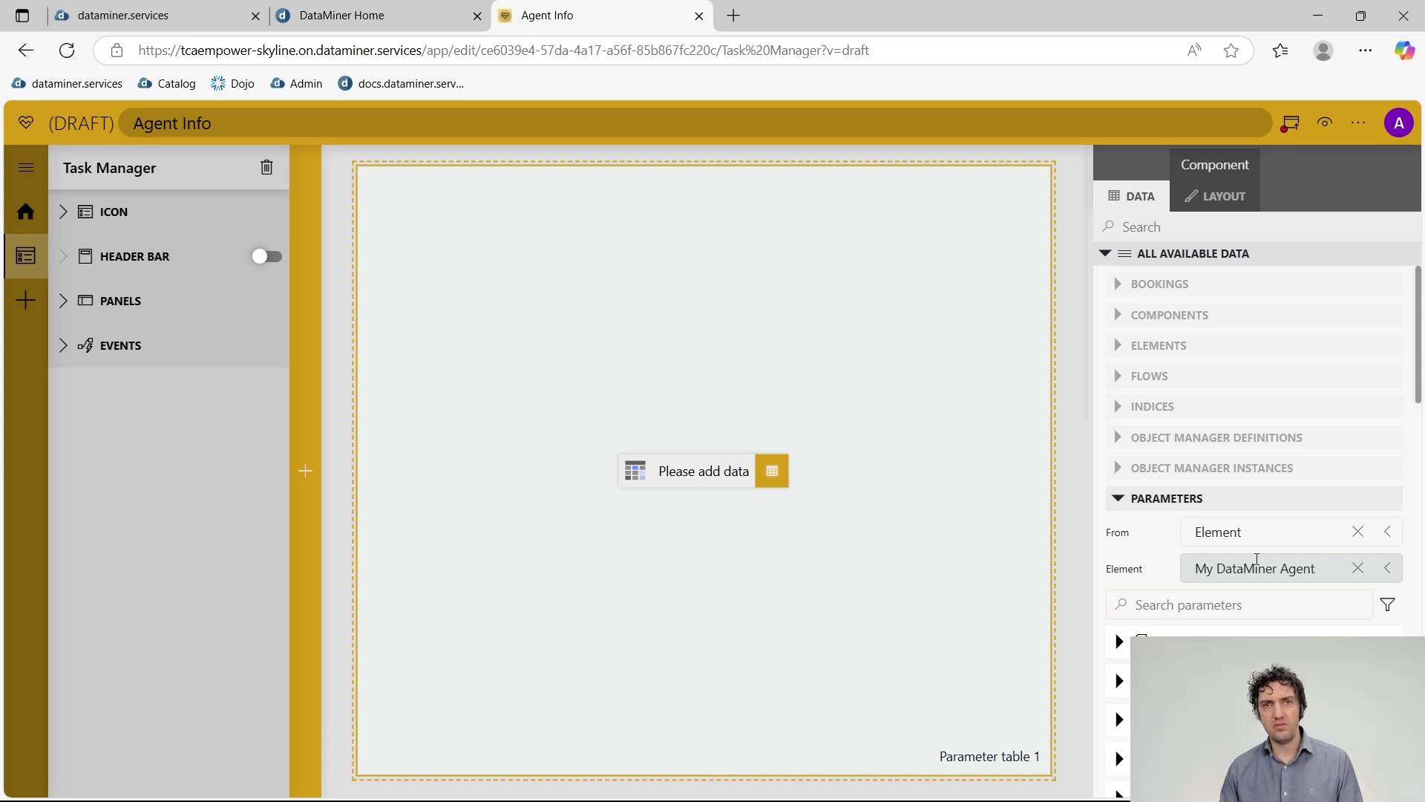
click(1254, 561)
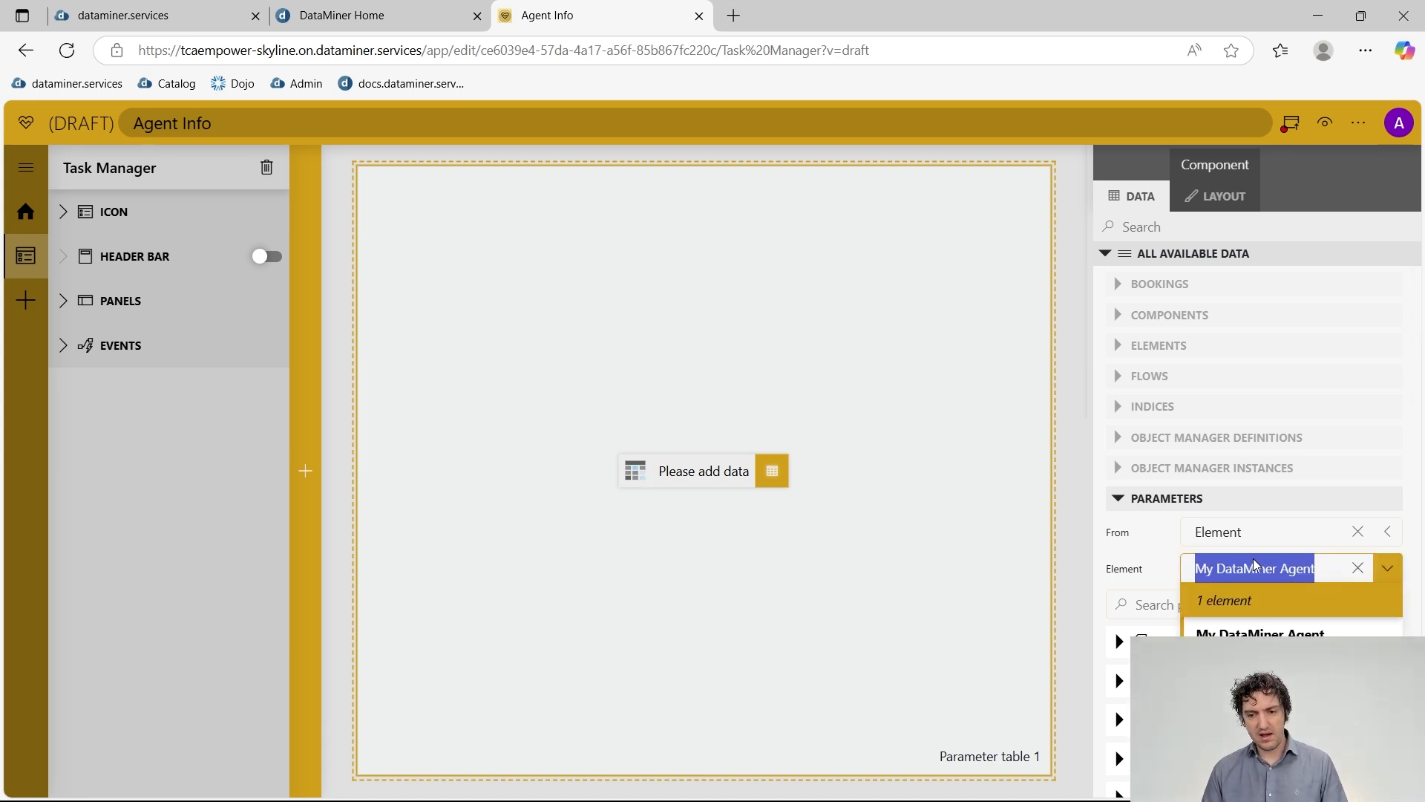
click(1250, 567)
click(1250, 566)
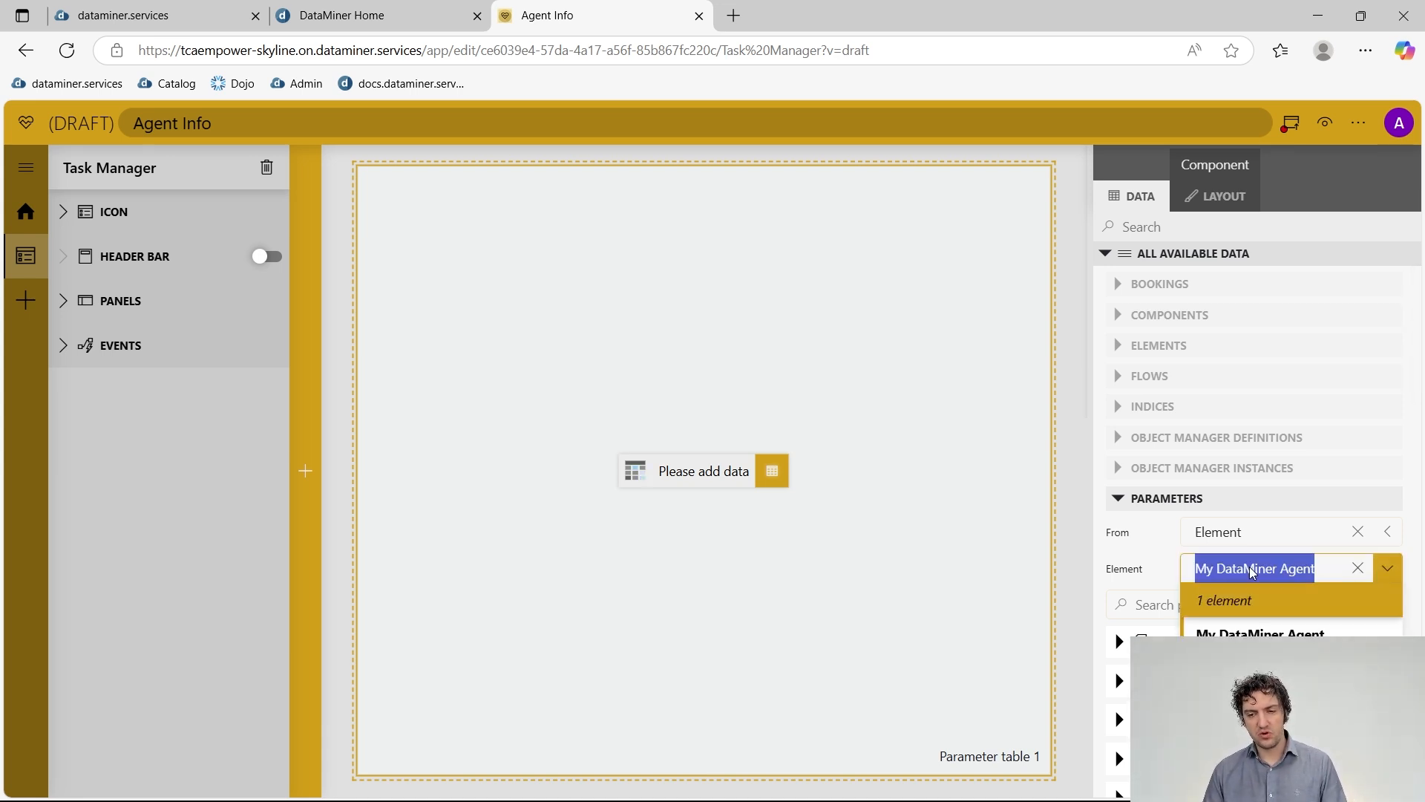
click(1246, 566)
- Search the parameters for "Task mana" and add the Task Manager table as data to the parameter table component
click(1207, 611)
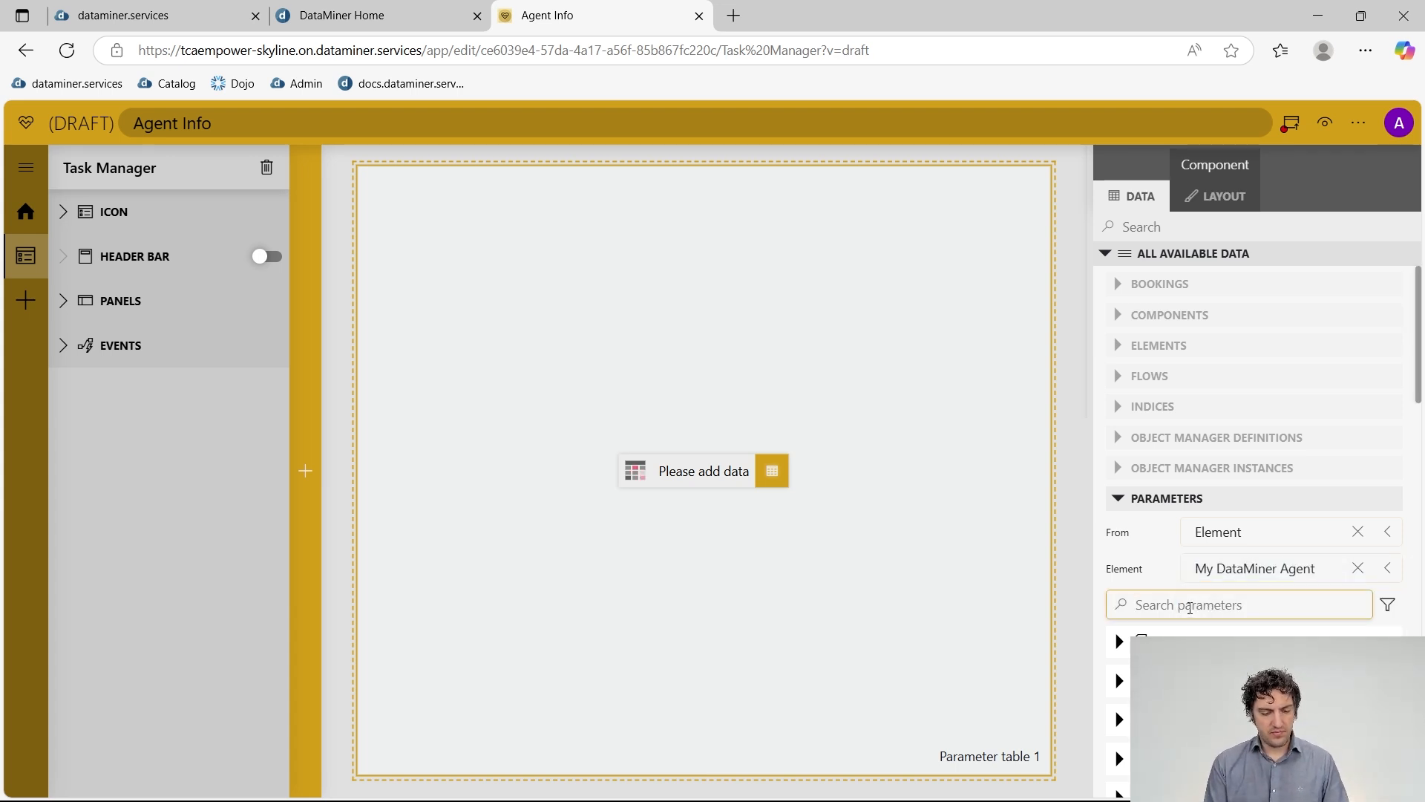
text(Task mana)
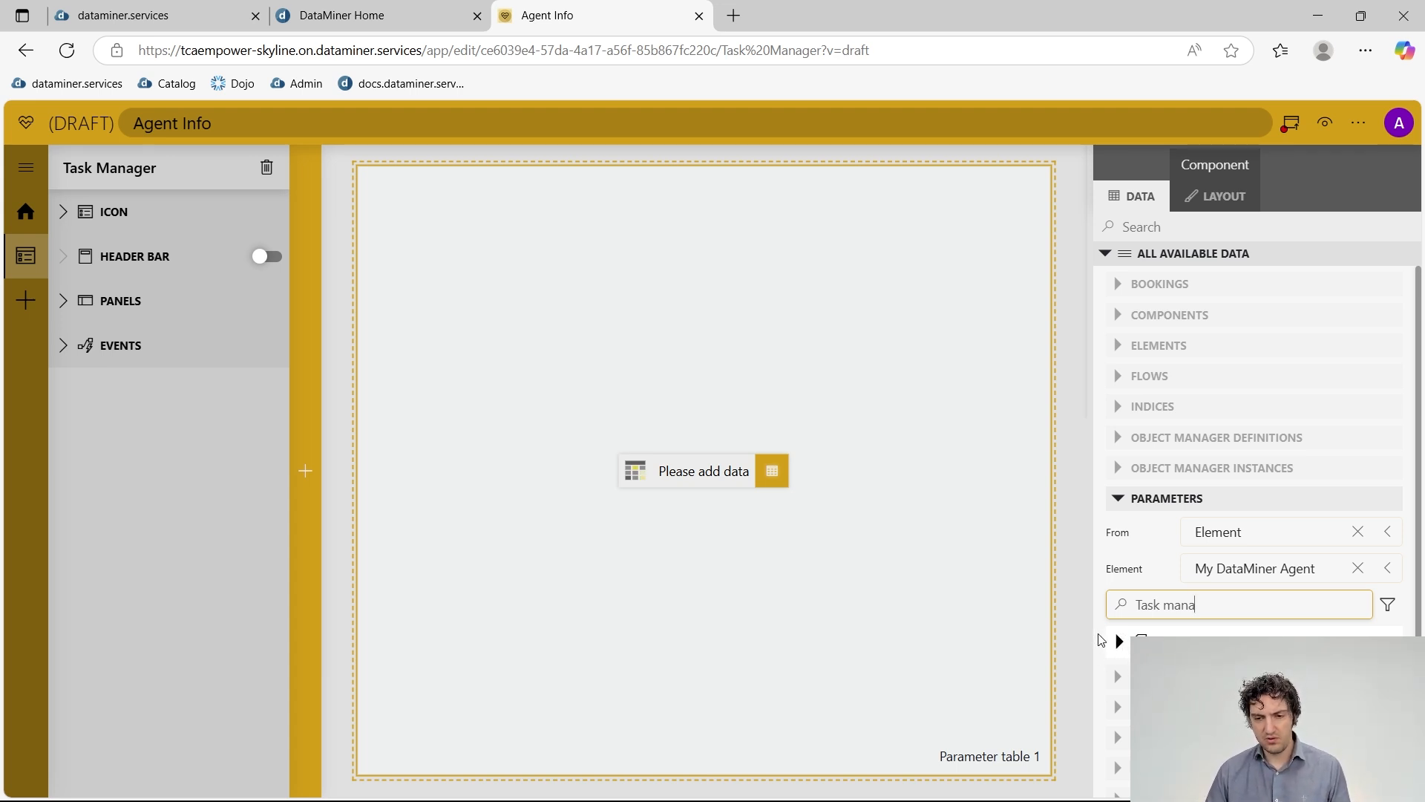
drag(1121, 641, 697, 475)
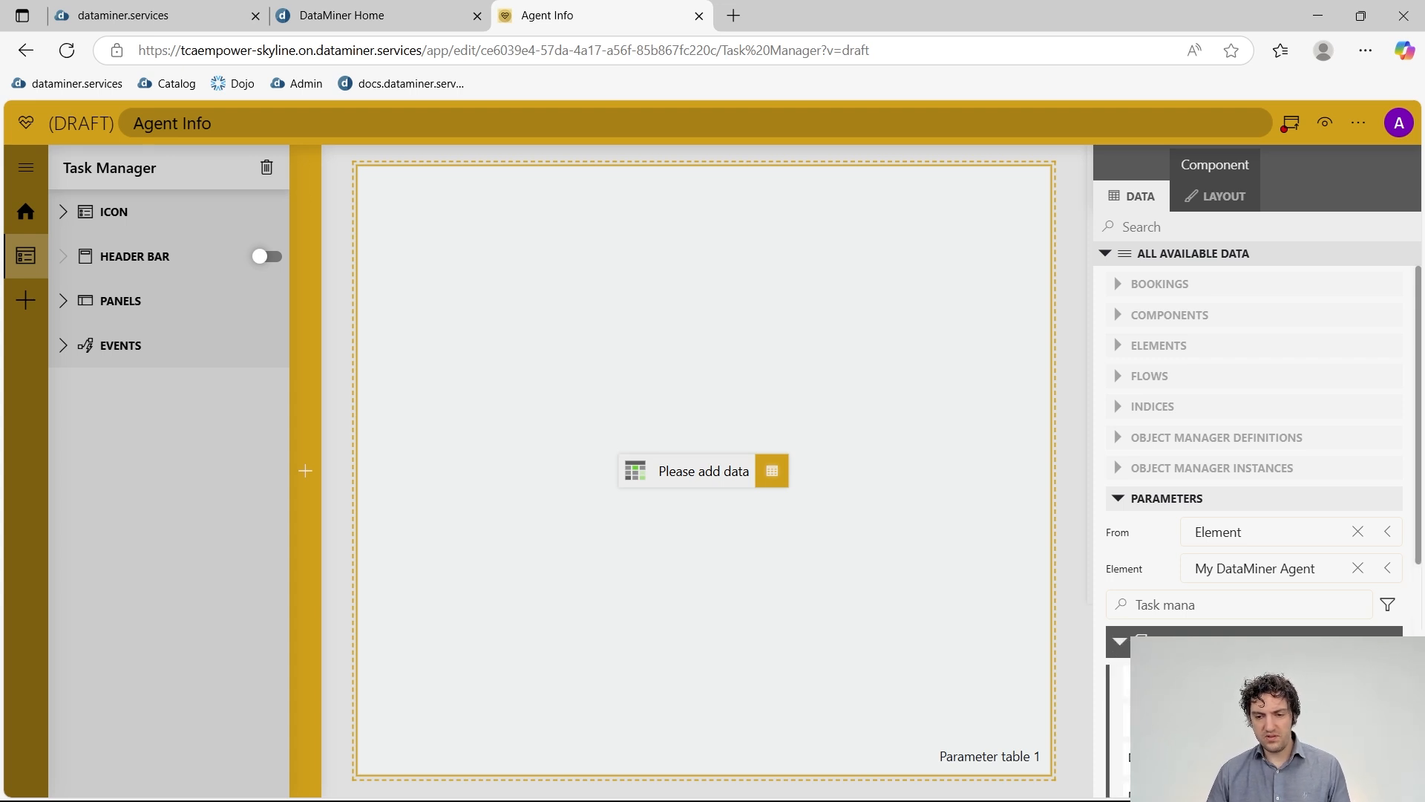
click(1115, 642)
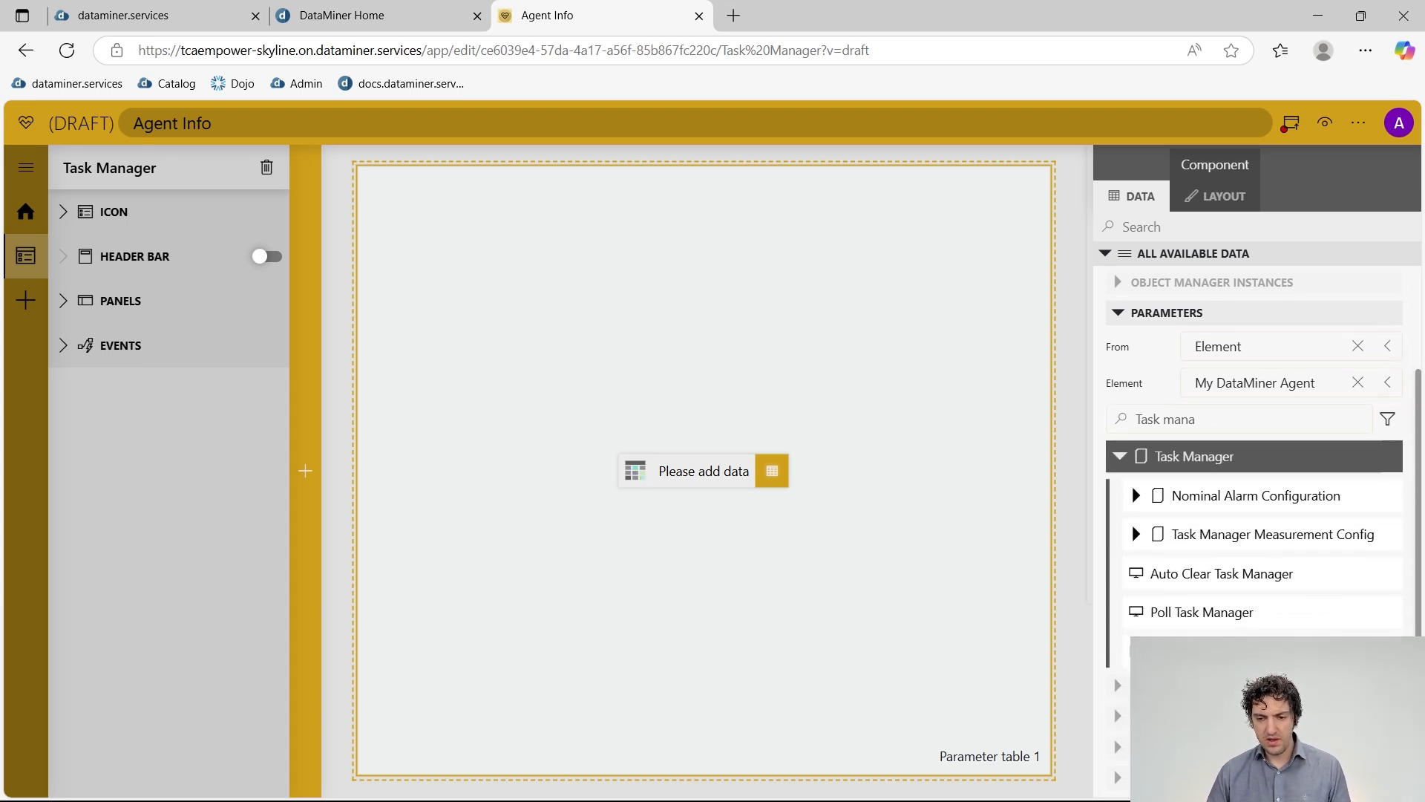
drag(1187, 456, 703, 469)
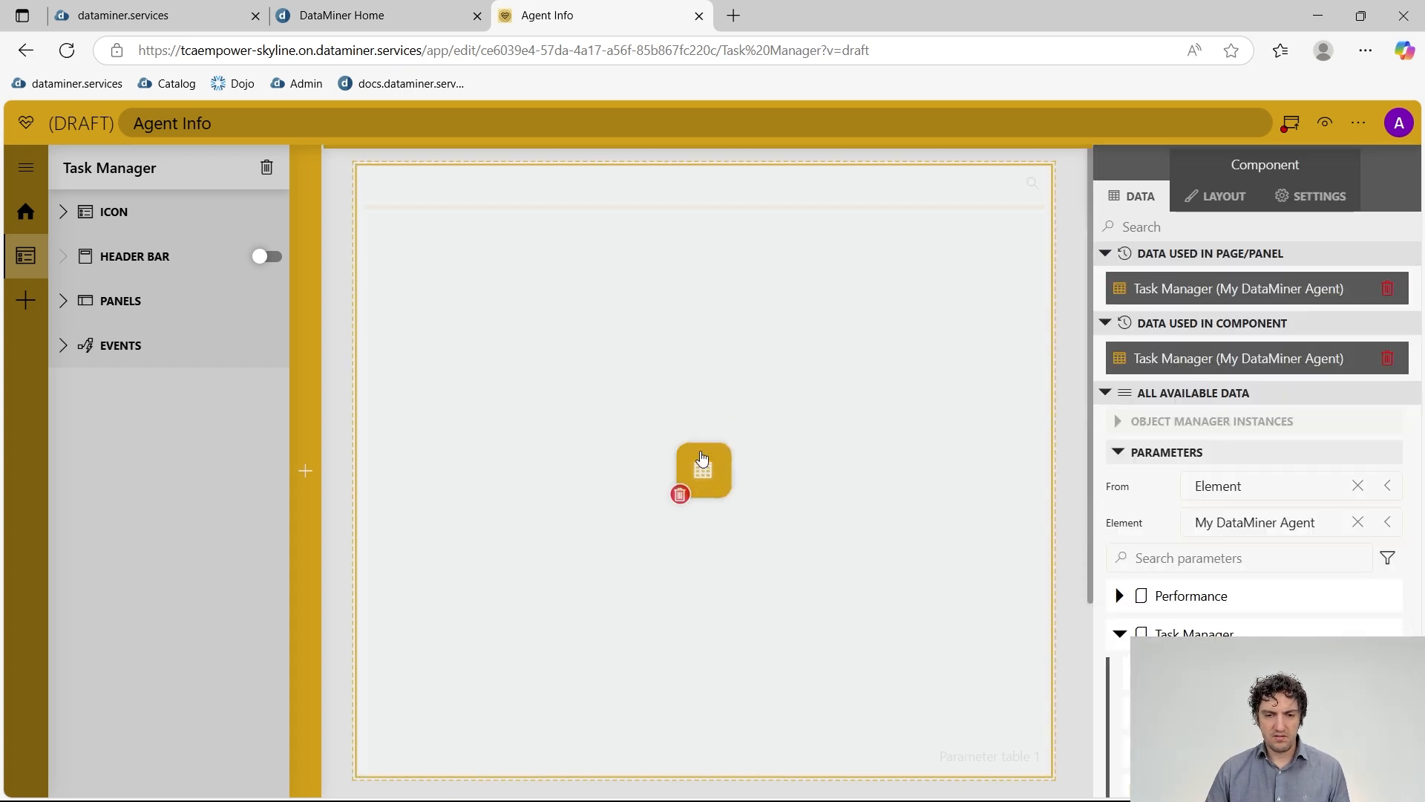
- Publish the app with the filled parameter table and view the Task Manager page in the published version
click(1075, 203)
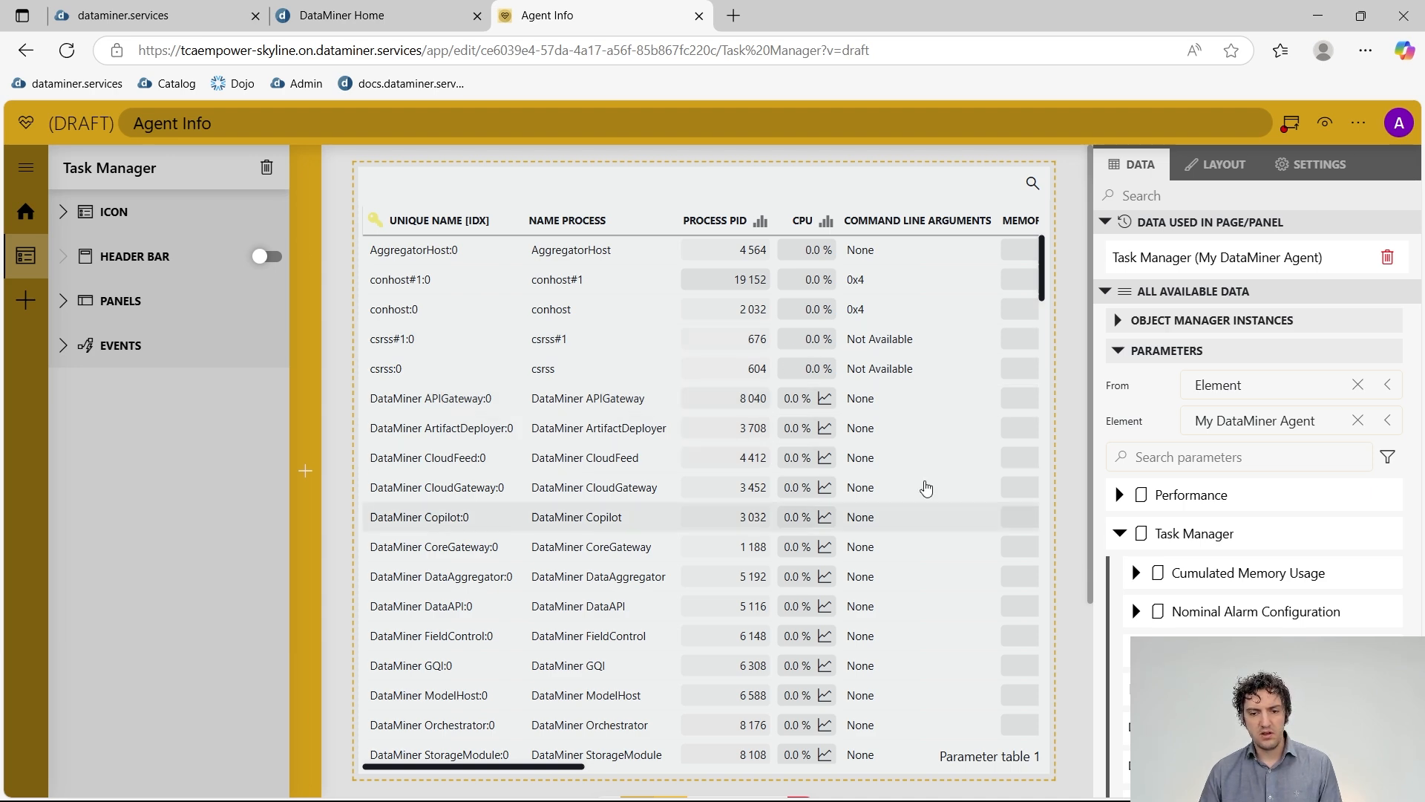
scroll(821, 465, down, 3)
scroll(822, 460, up, 3)
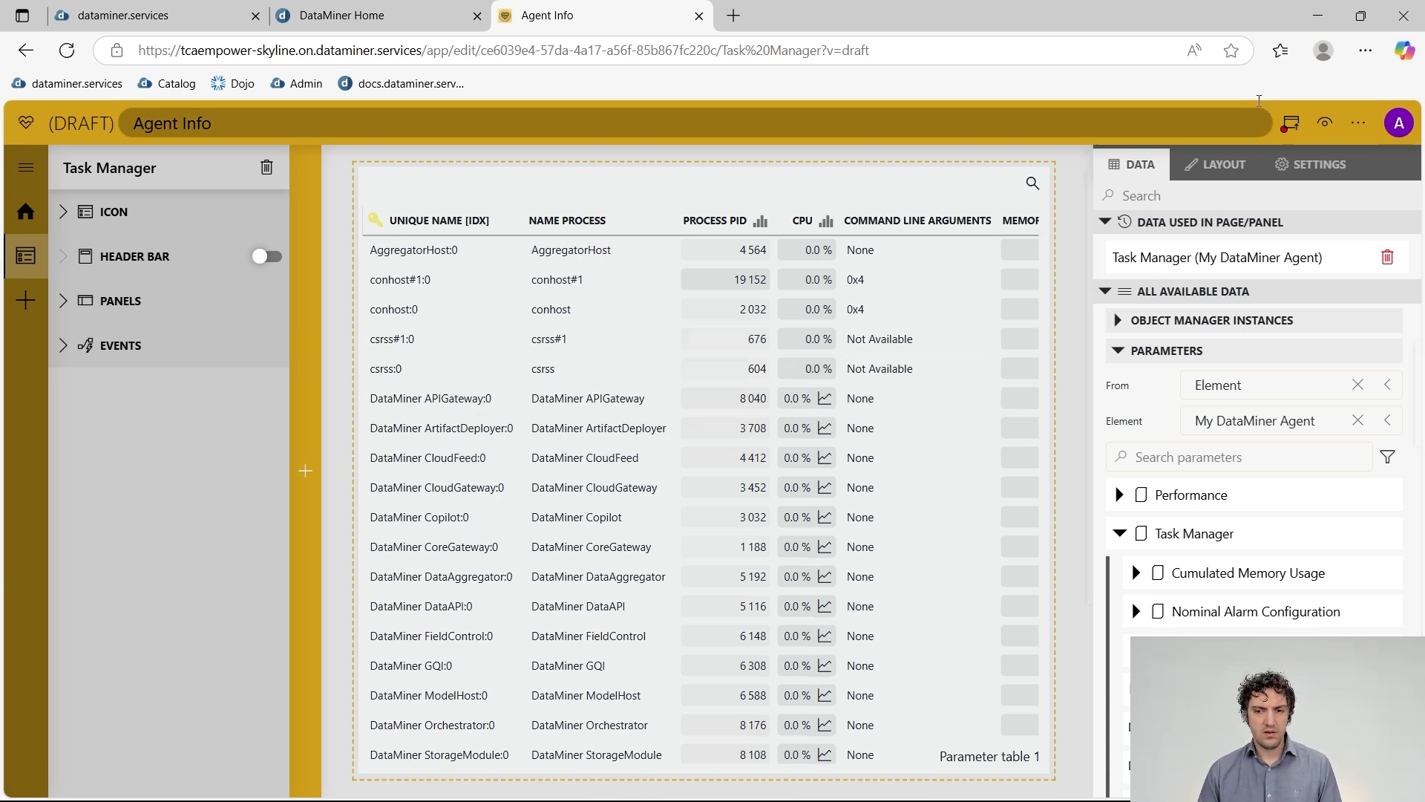
click(1297, 138)
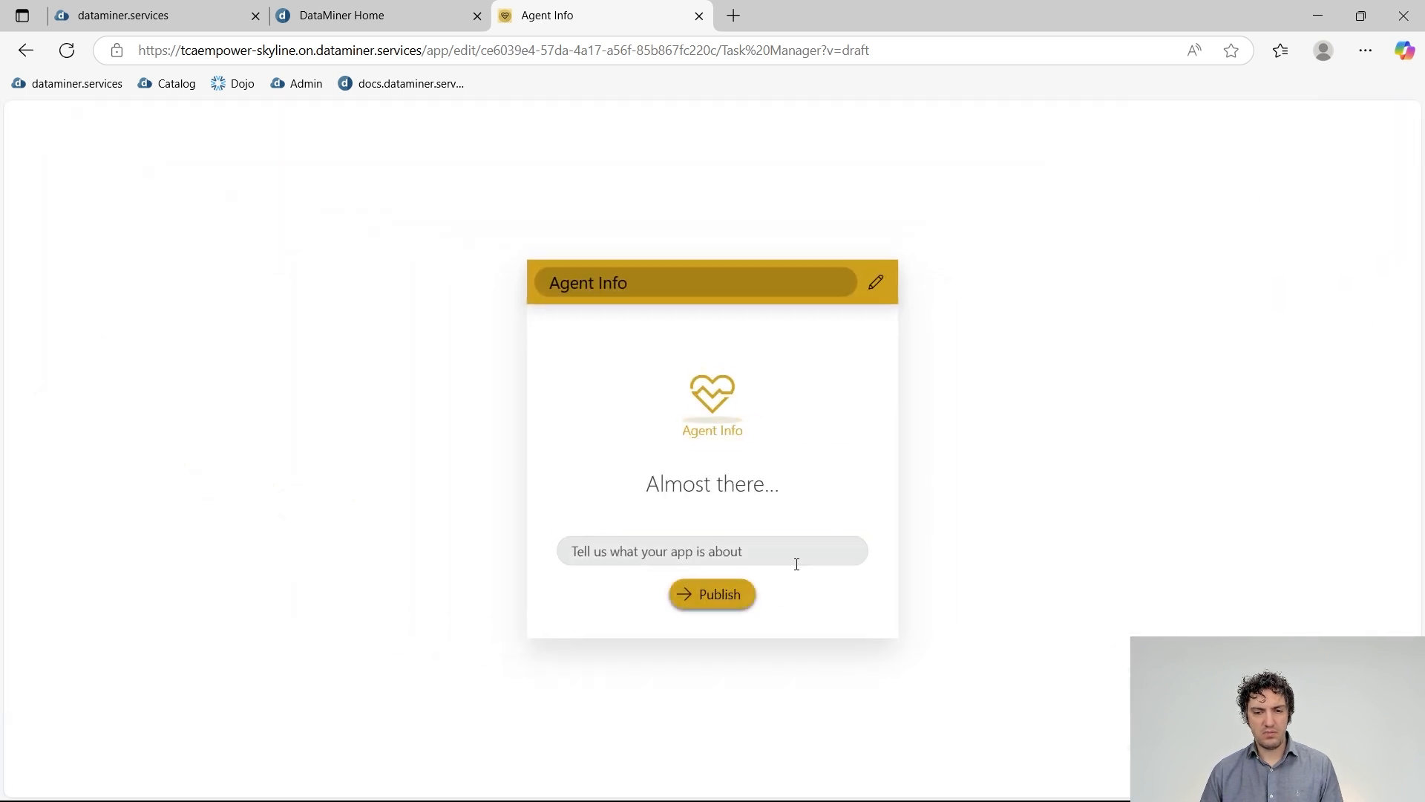
click(698, 592)
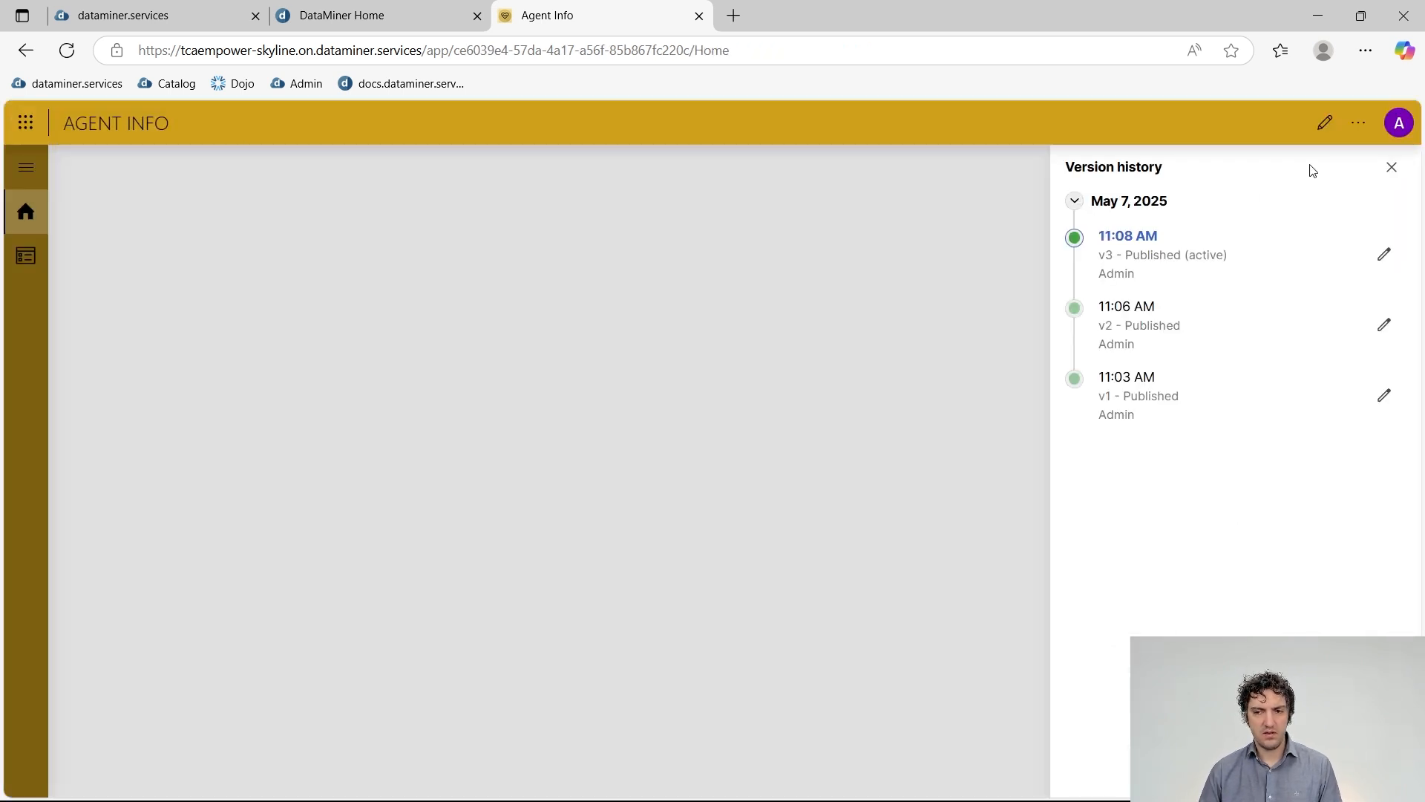
click(1391, 168)
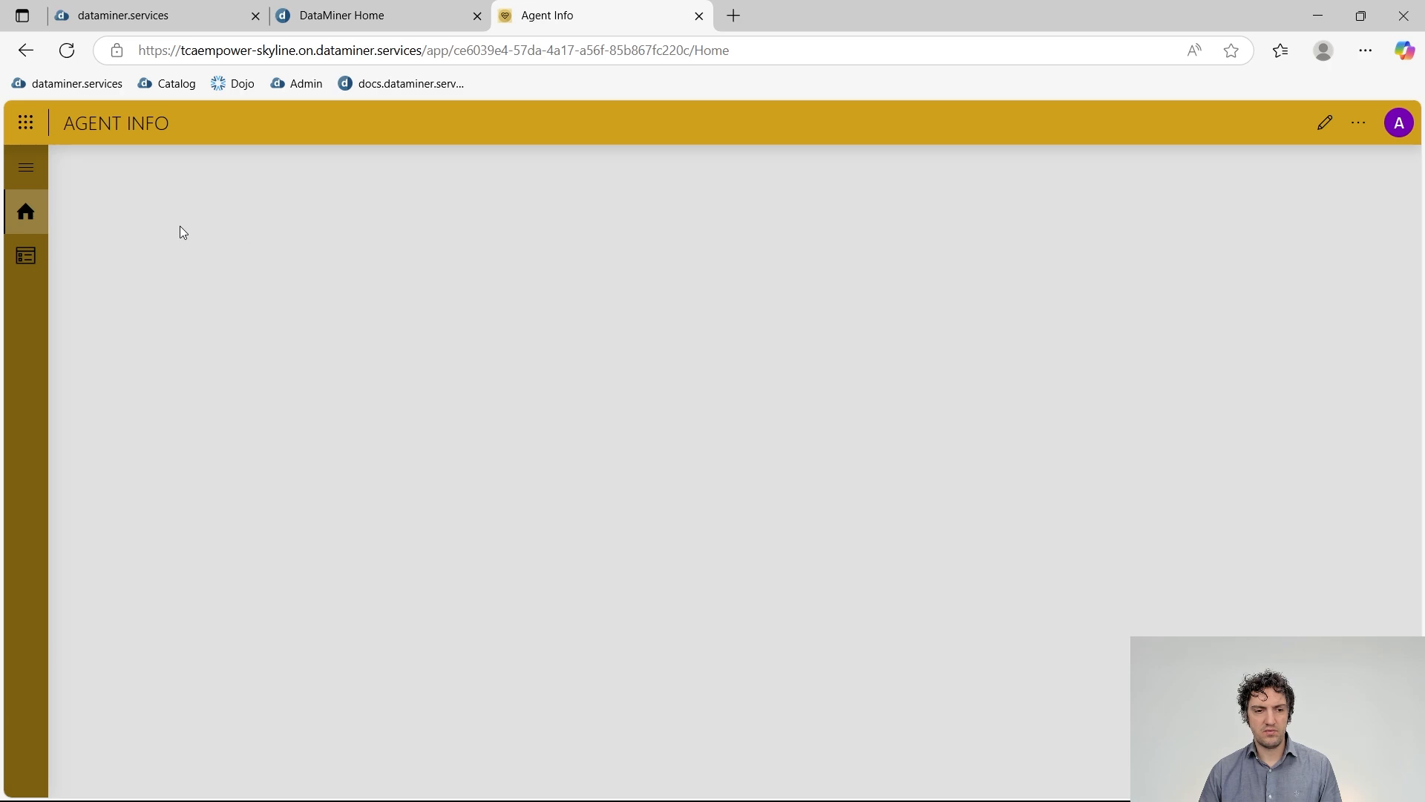
click(22, 259)
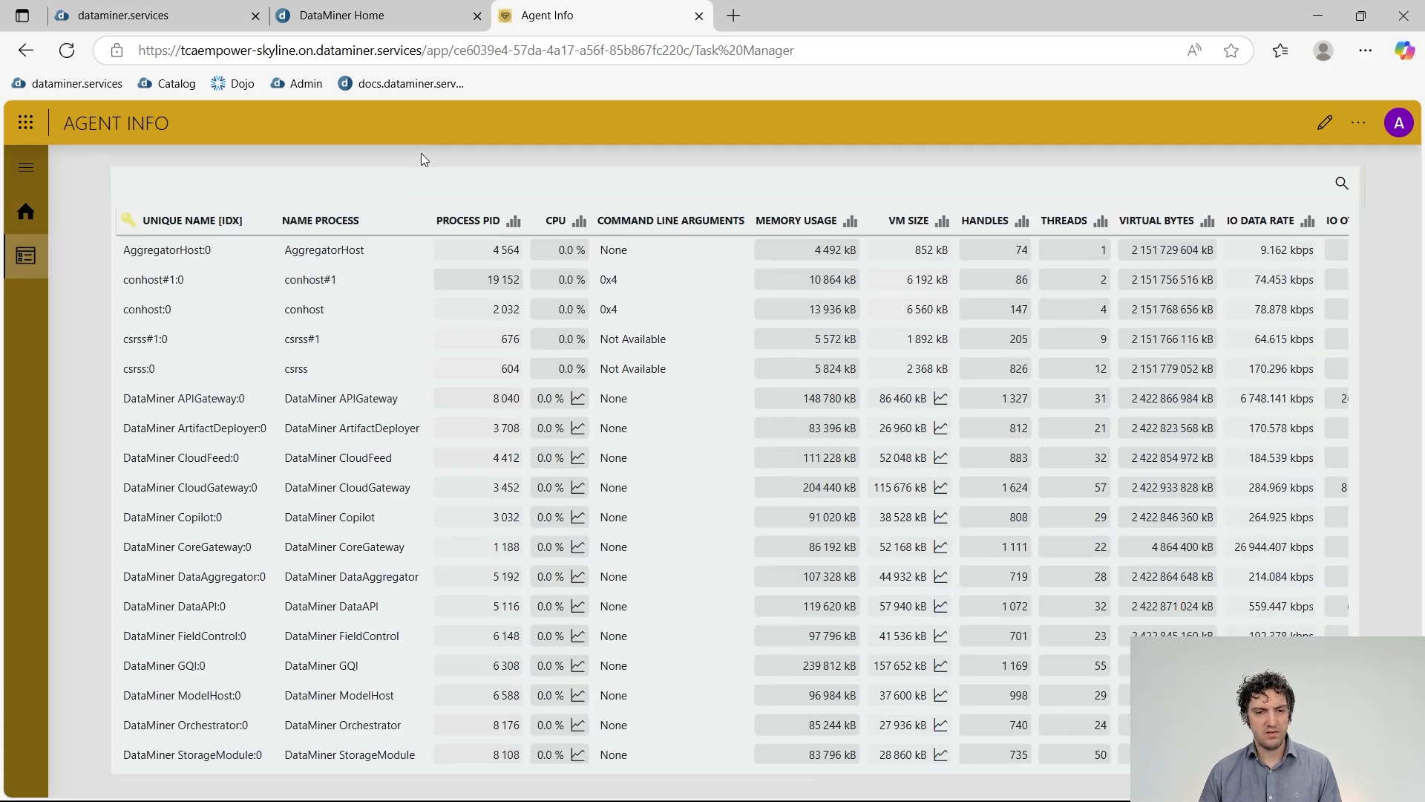
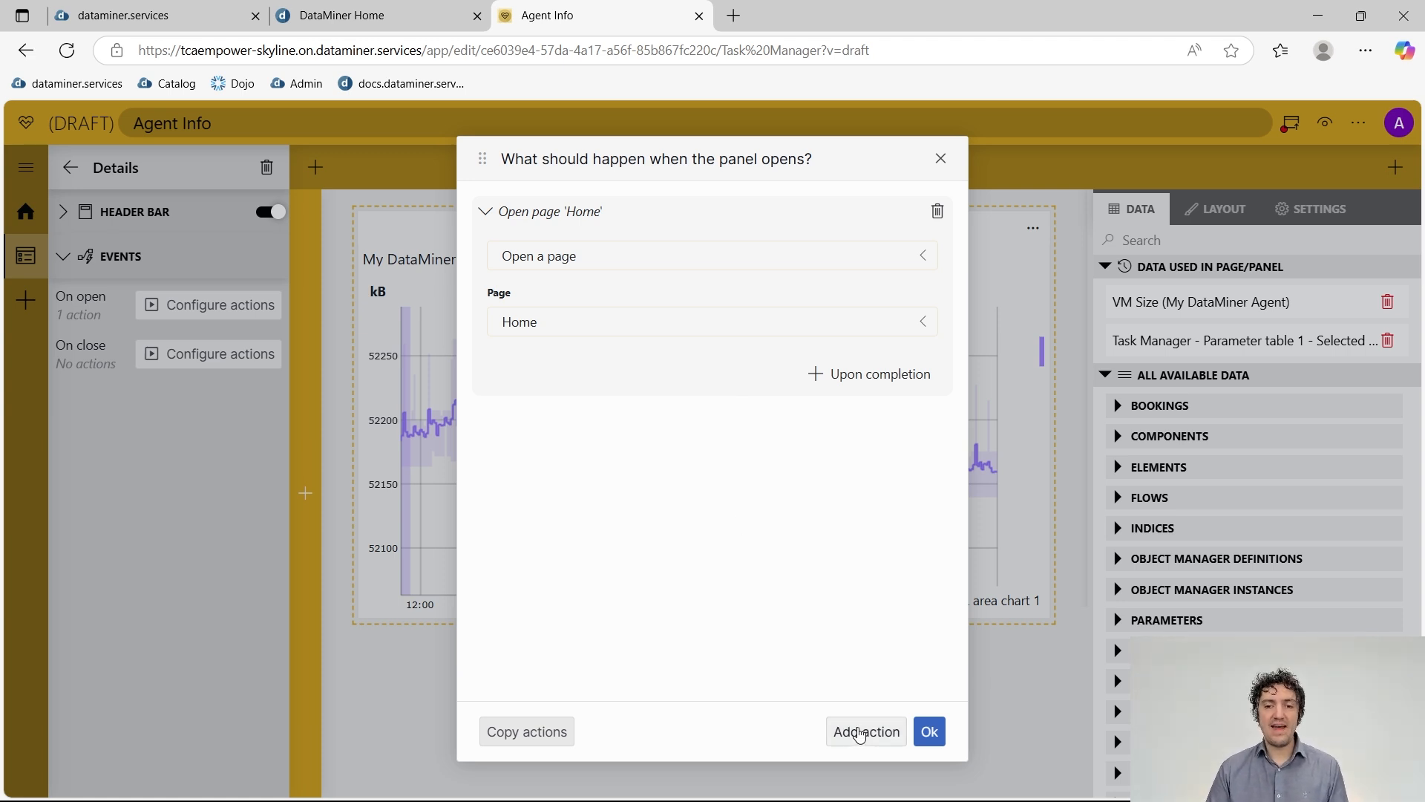
- Add a second on-open action of type Copy to clipboard to the Details panel, and remove that action again
click(859, 733)
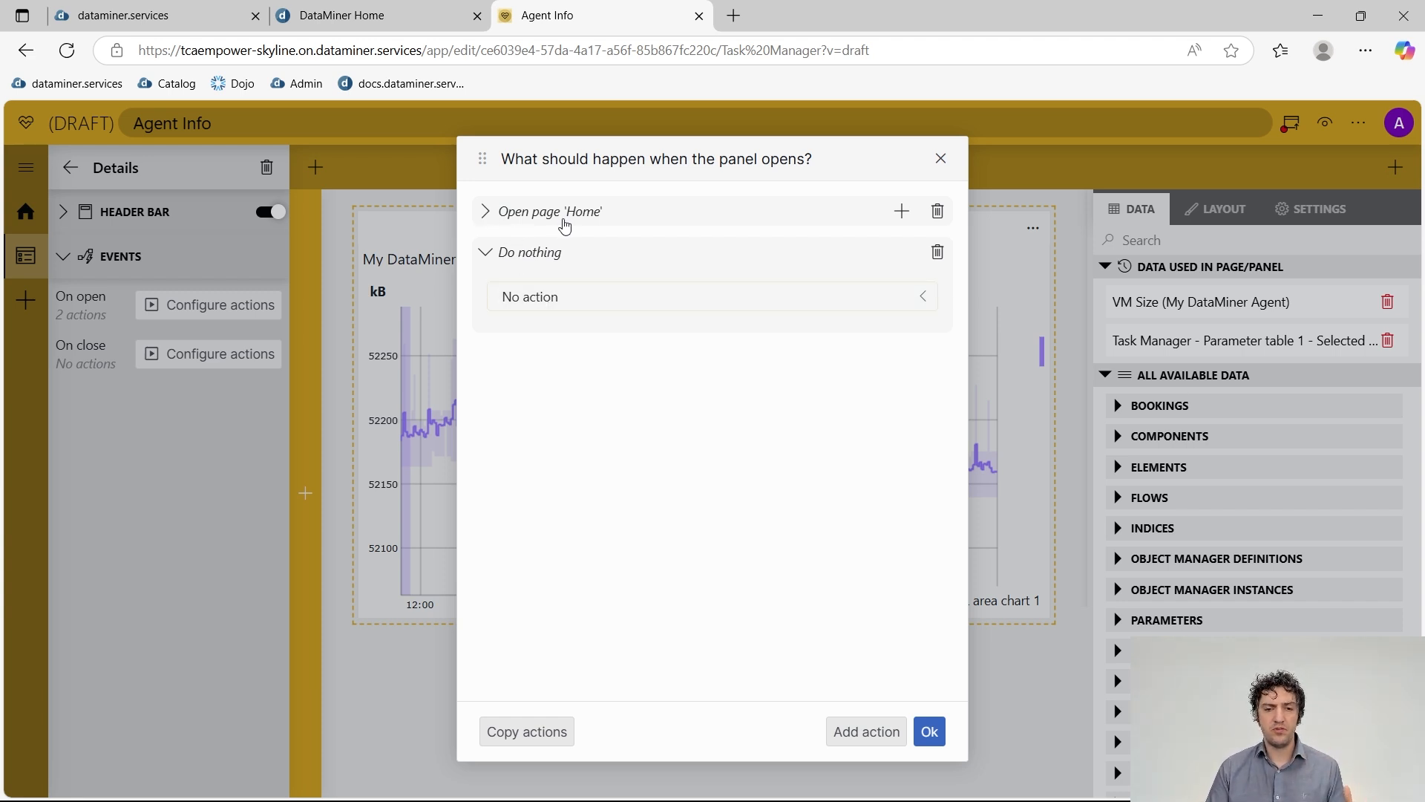
click(553, 296)
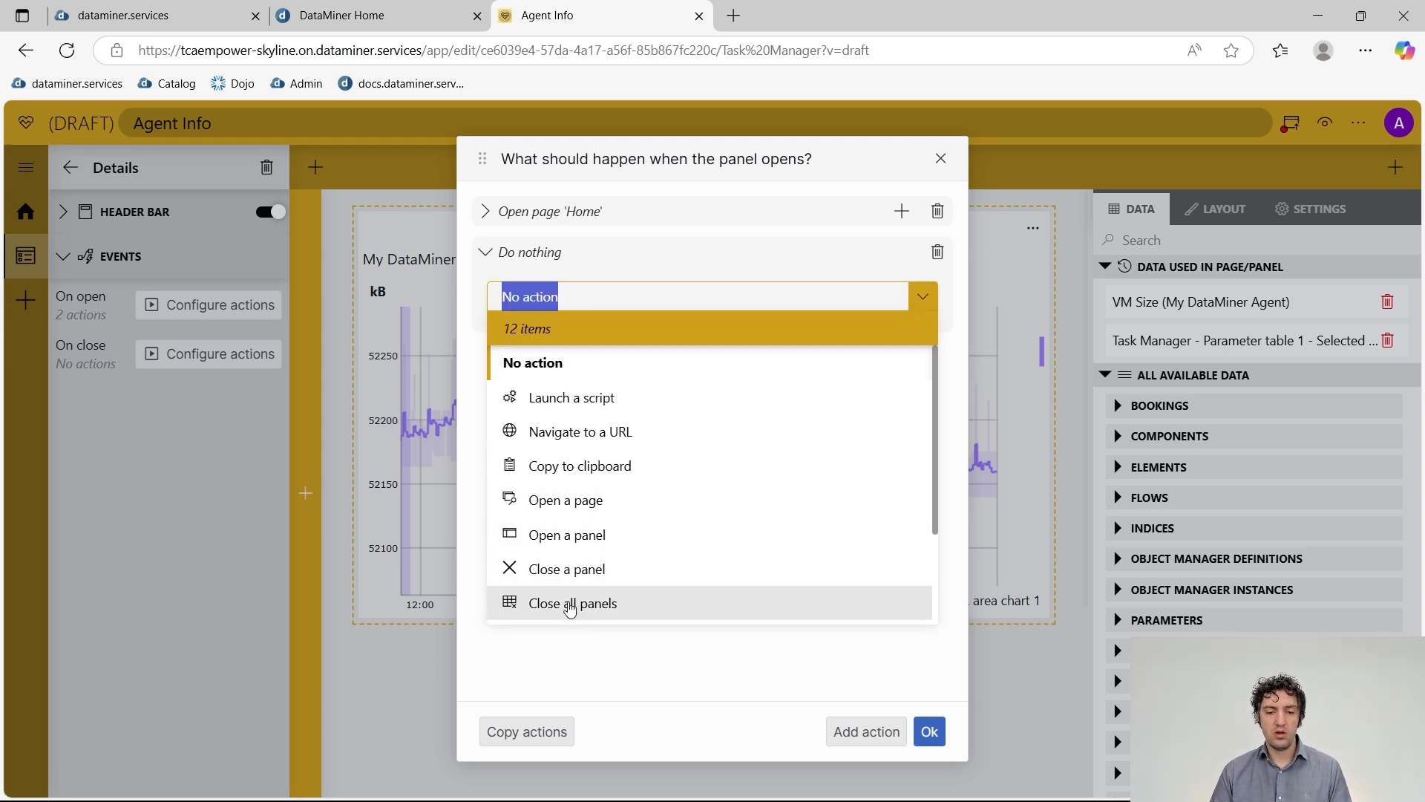
click(564, 475)
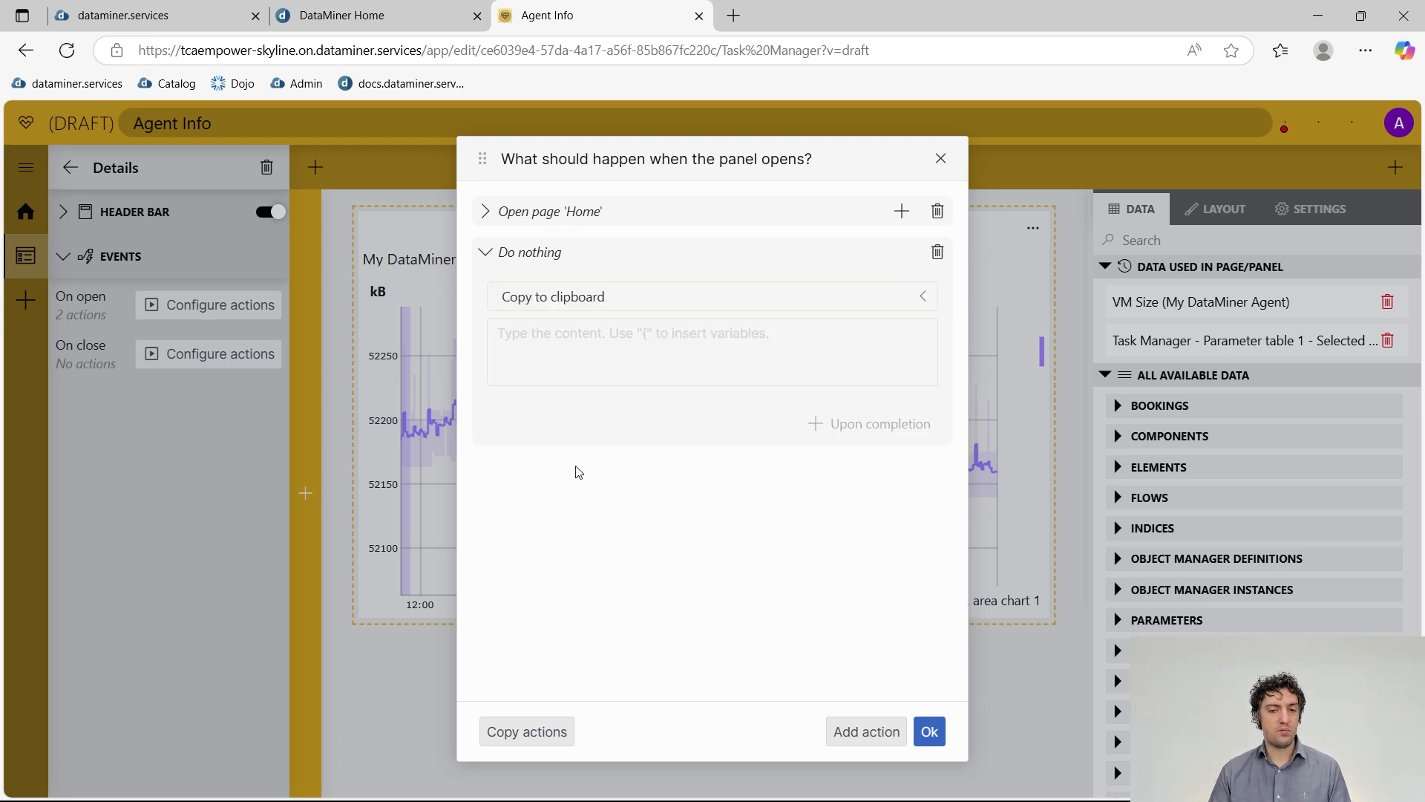
click(604, 325)
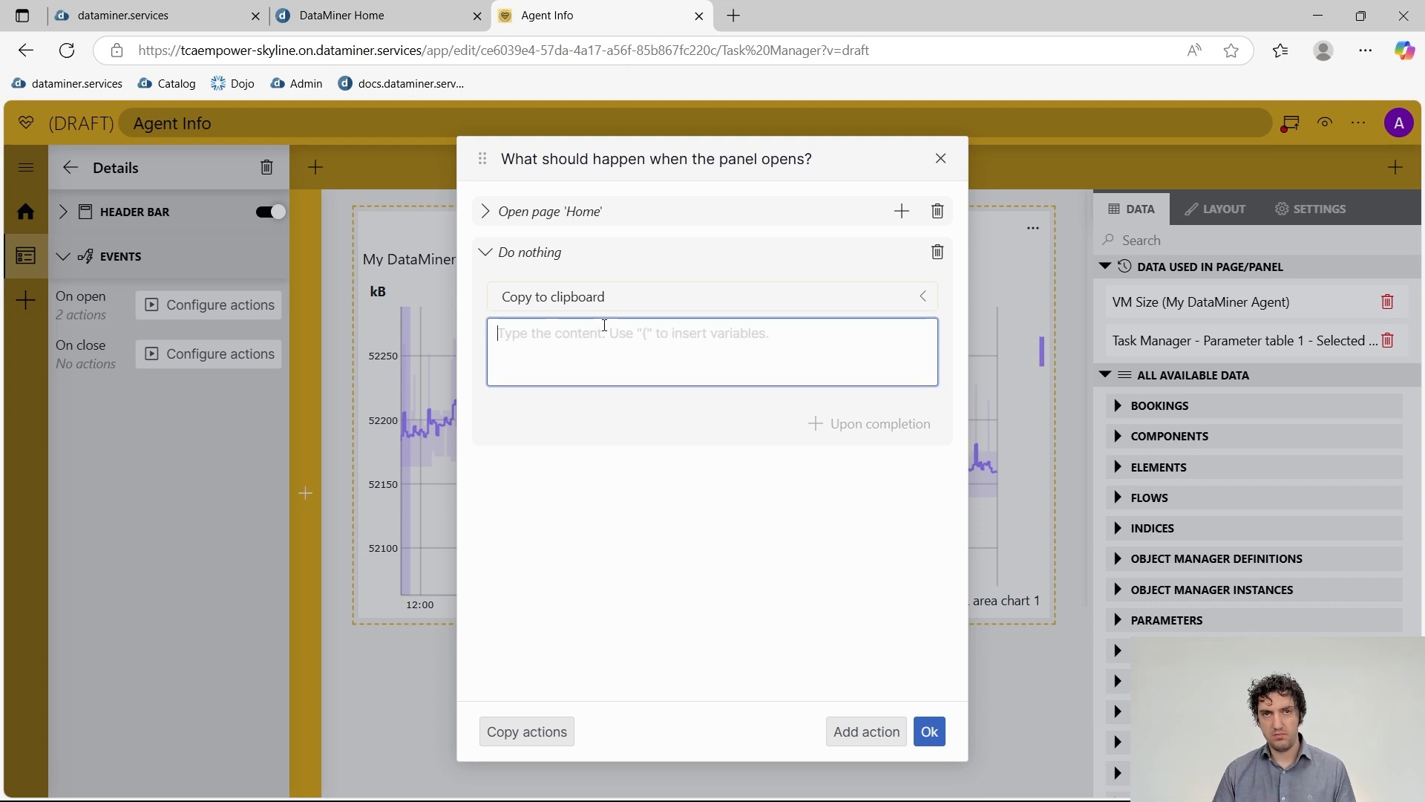
click(627, 300)
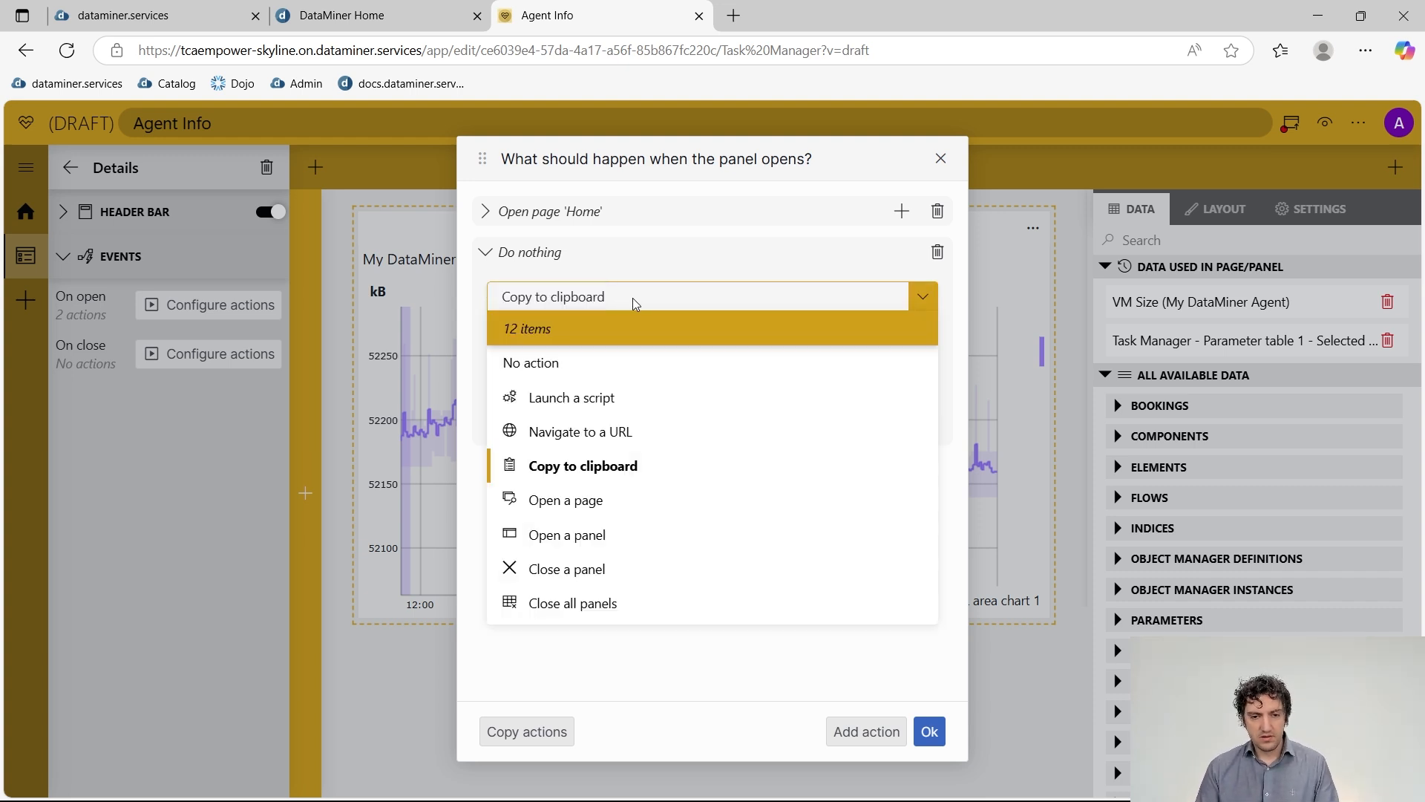
click(635, 302)
click(937, 253)
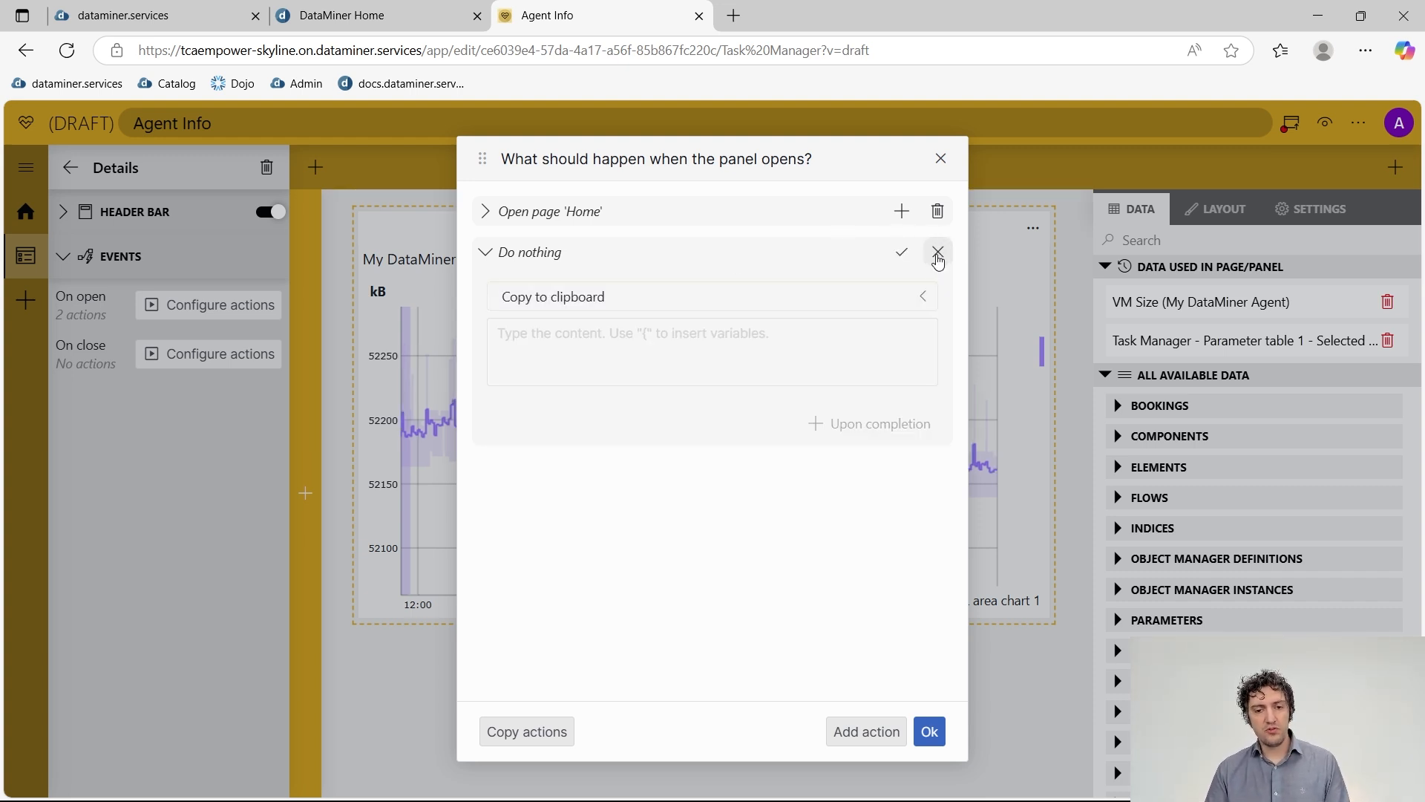
click(901, 252)
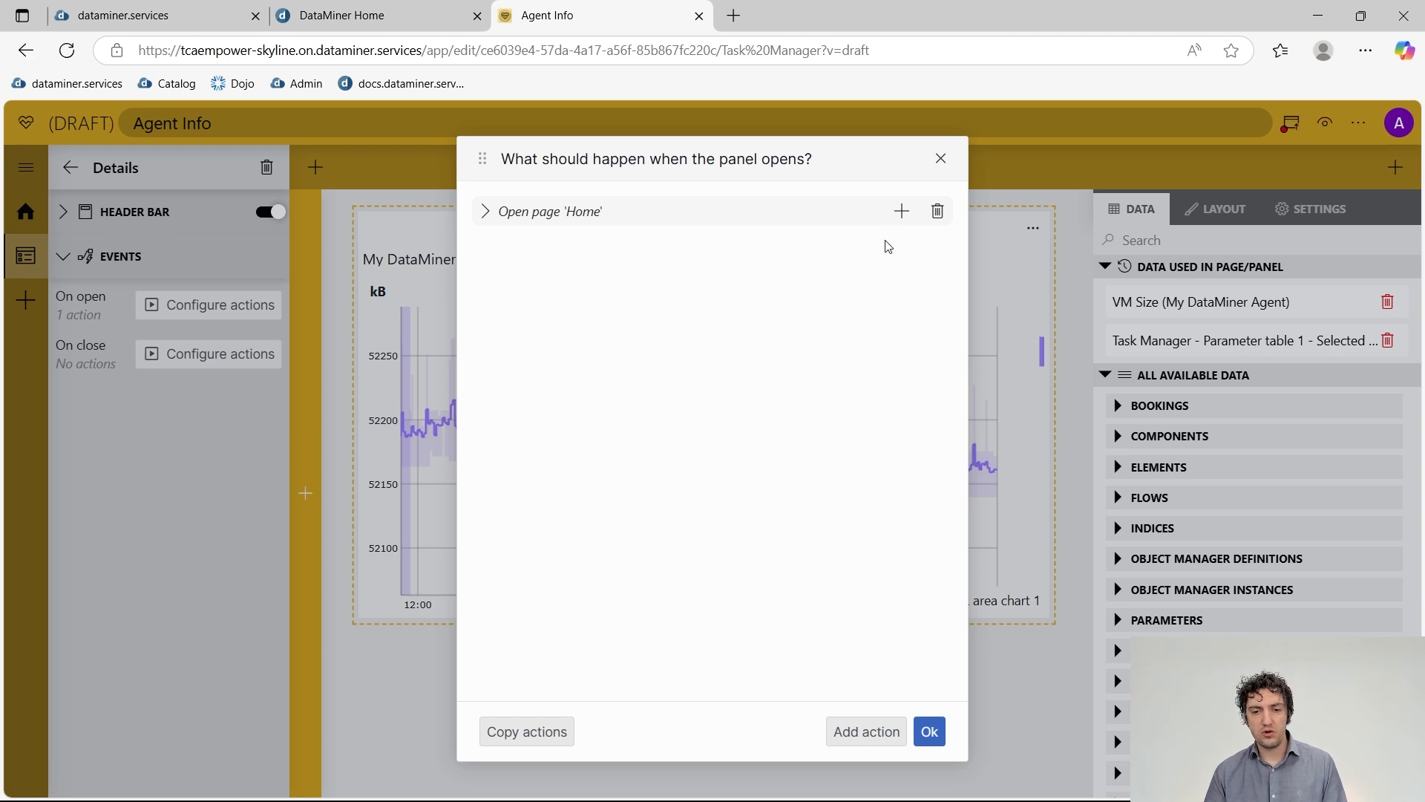
- Add an empty follow-up action to the Open page 'Home' action, and delete that action together with its follow-up
click(899, 217)
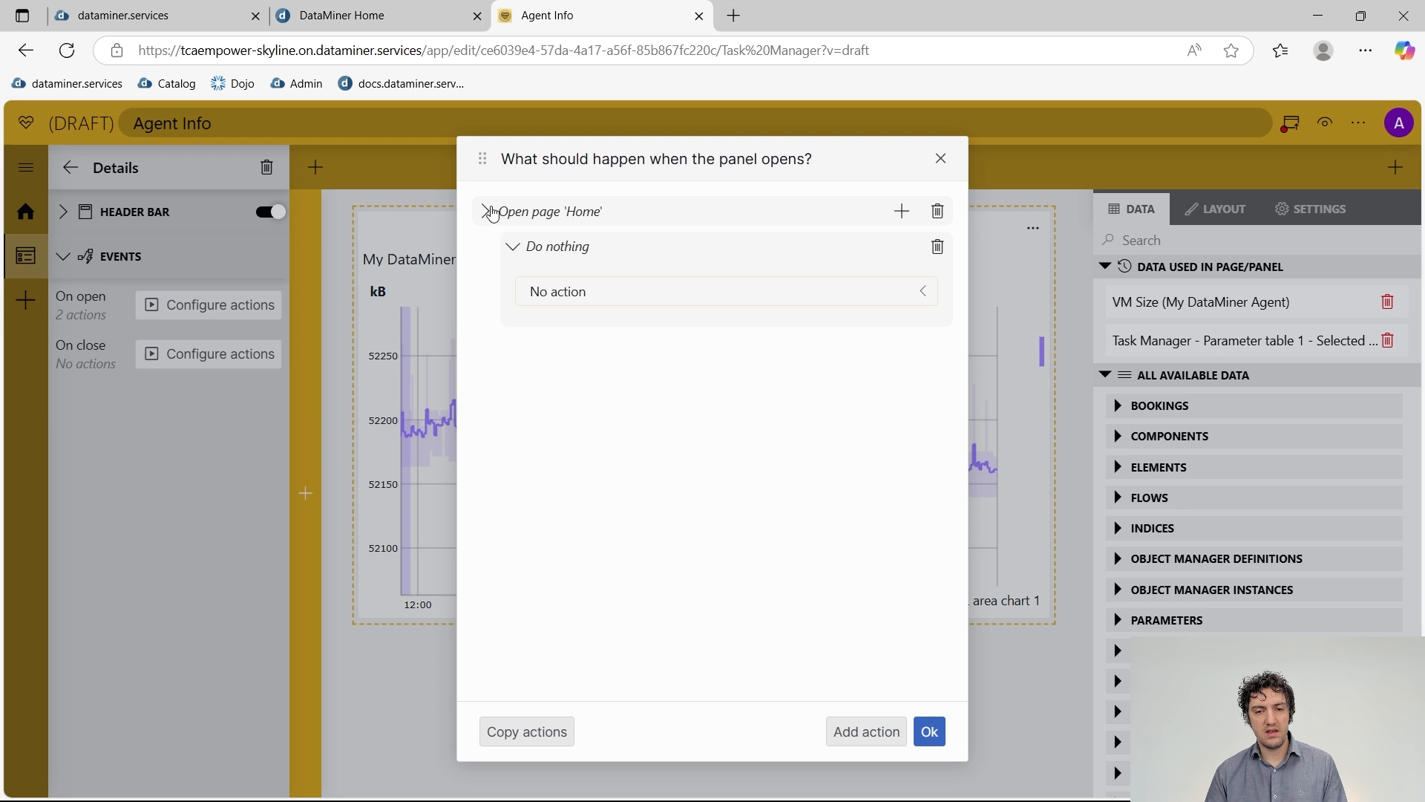
click(936, 211)
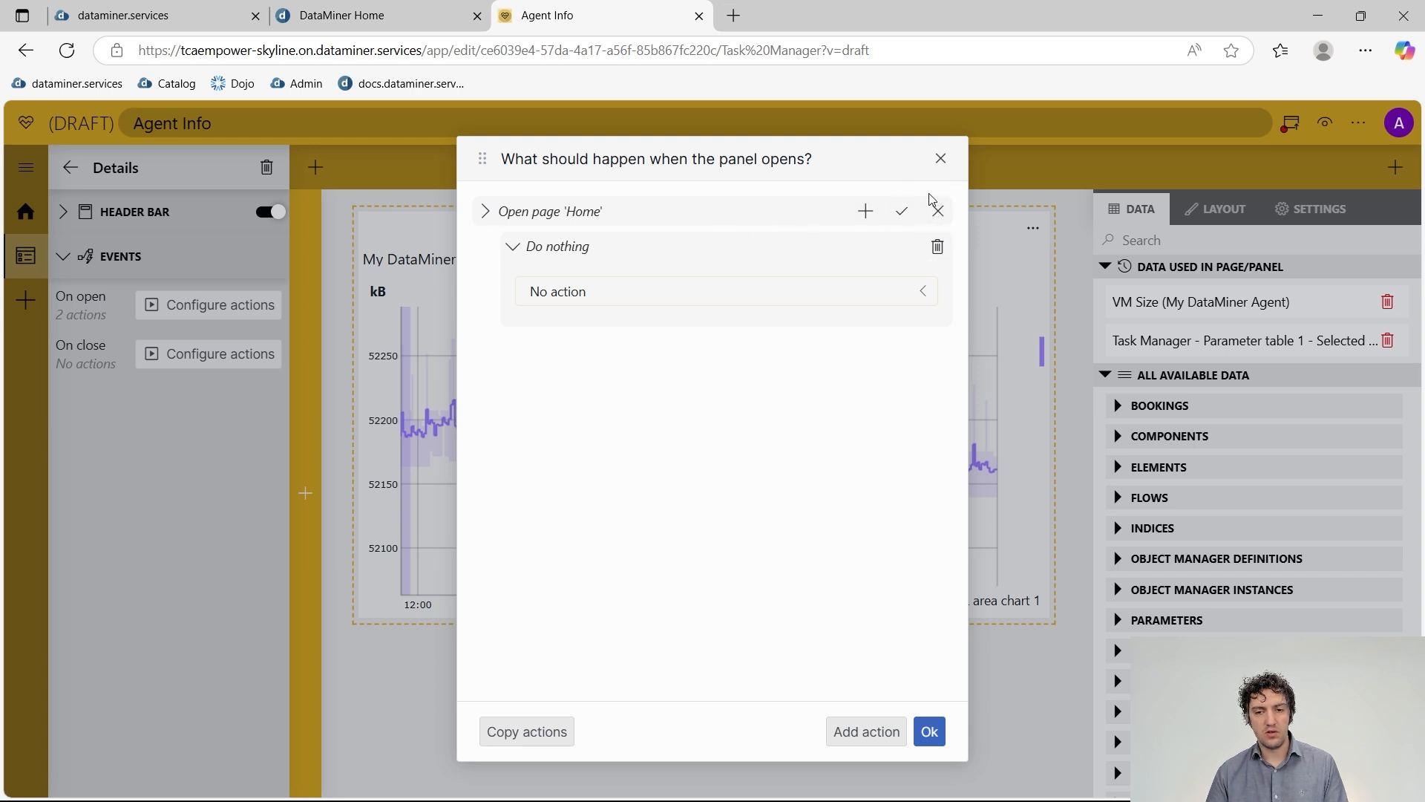
click(901, 212)
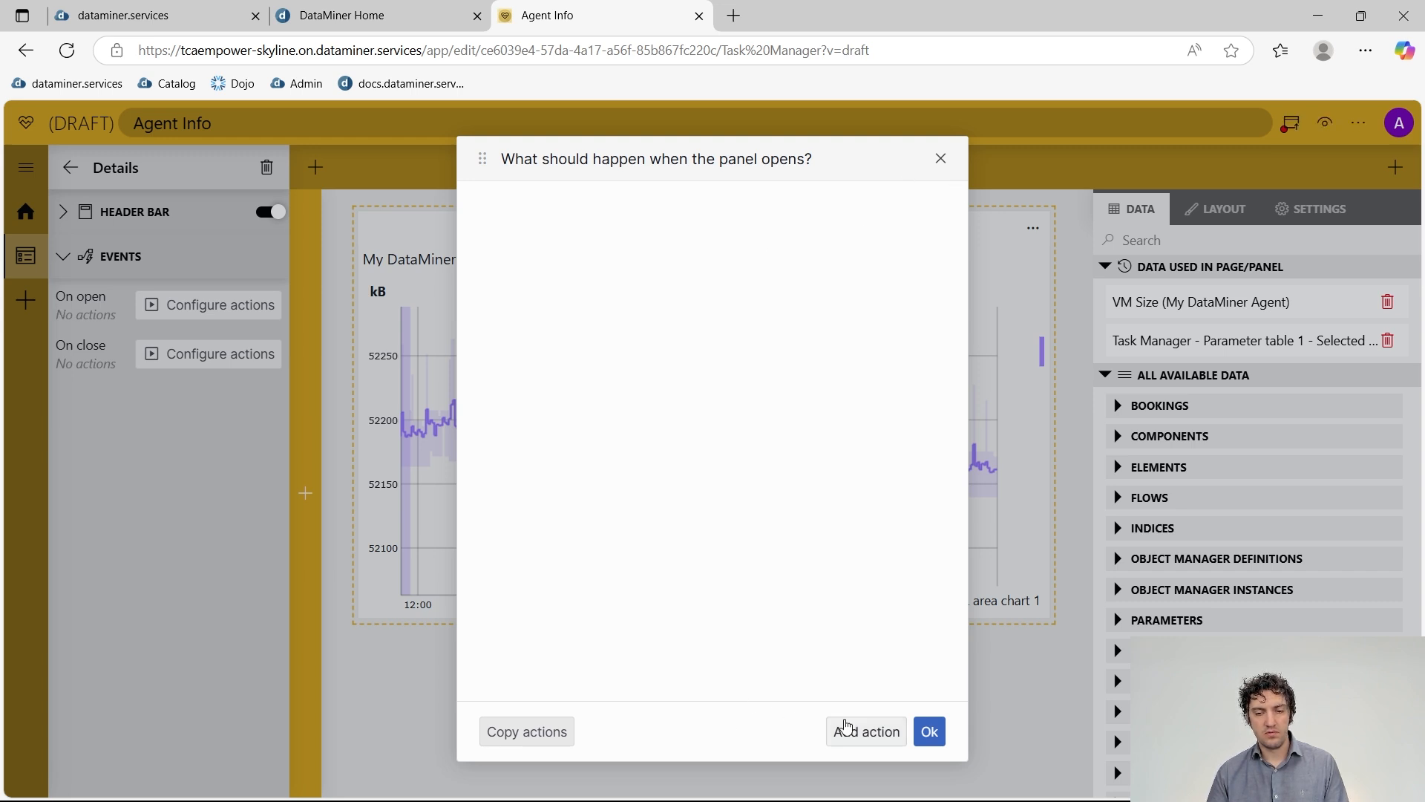
- Add an Open a page action for the Home page to the Details panel's On open event
click(863, 731)
click(639, 259)
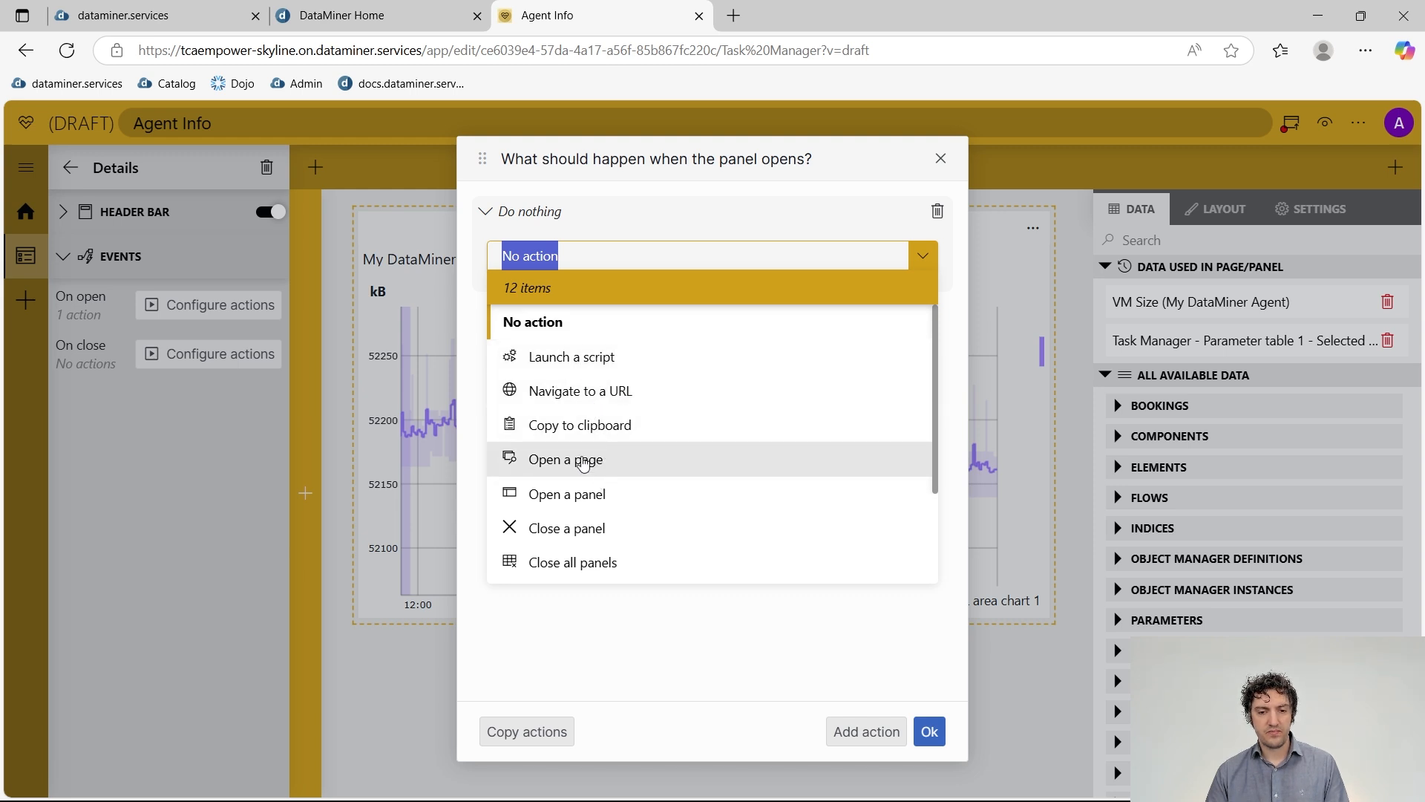
click(575, 459)
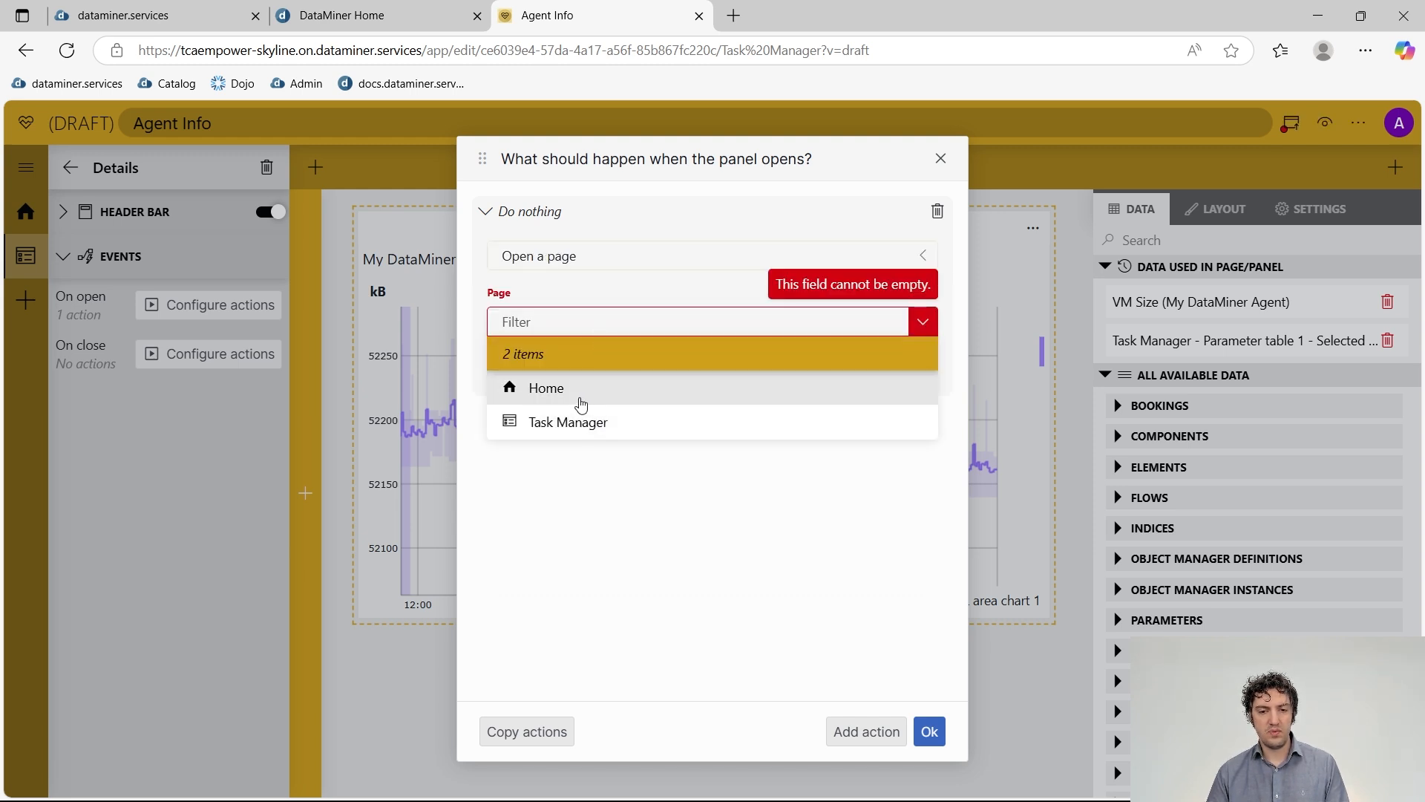
click(579, 397)
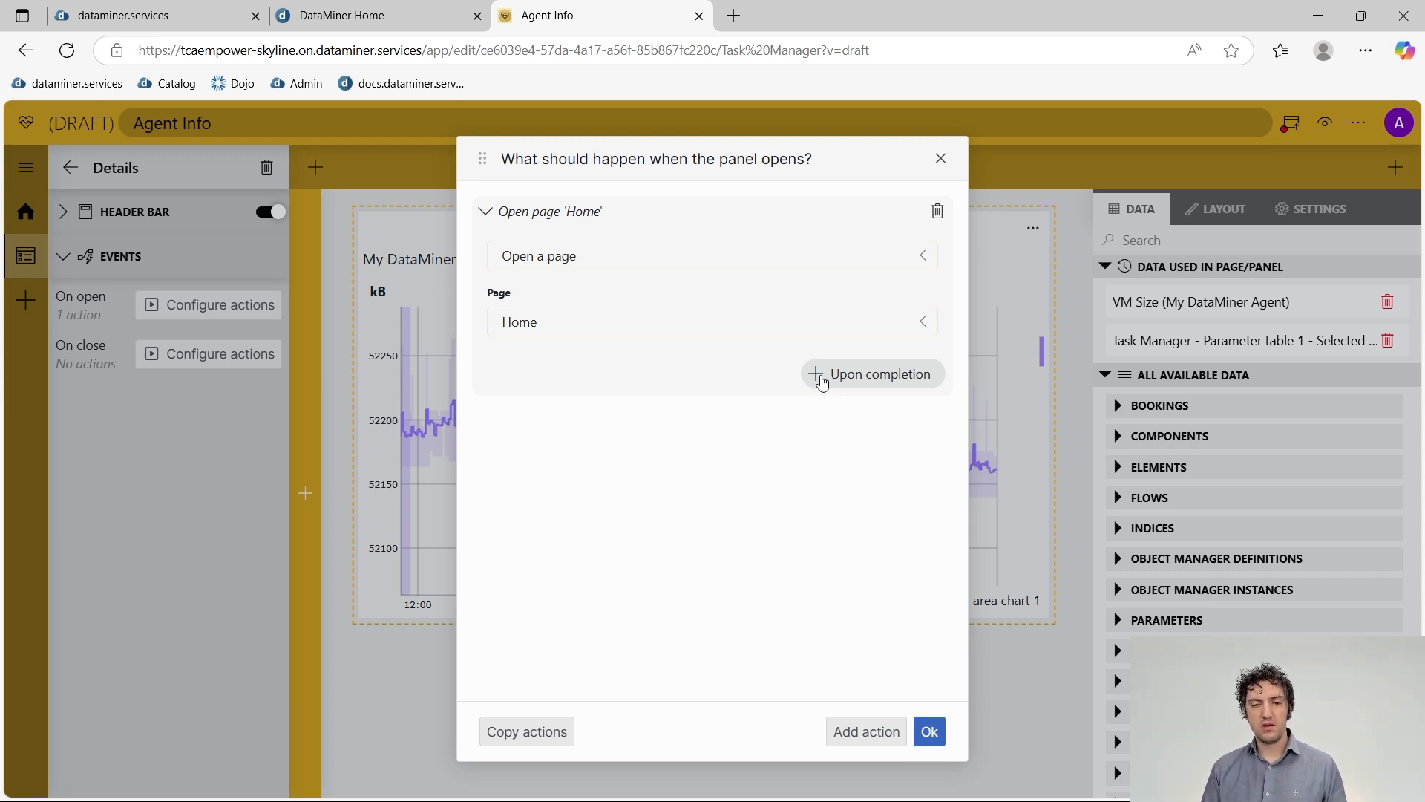
click(504, 215)
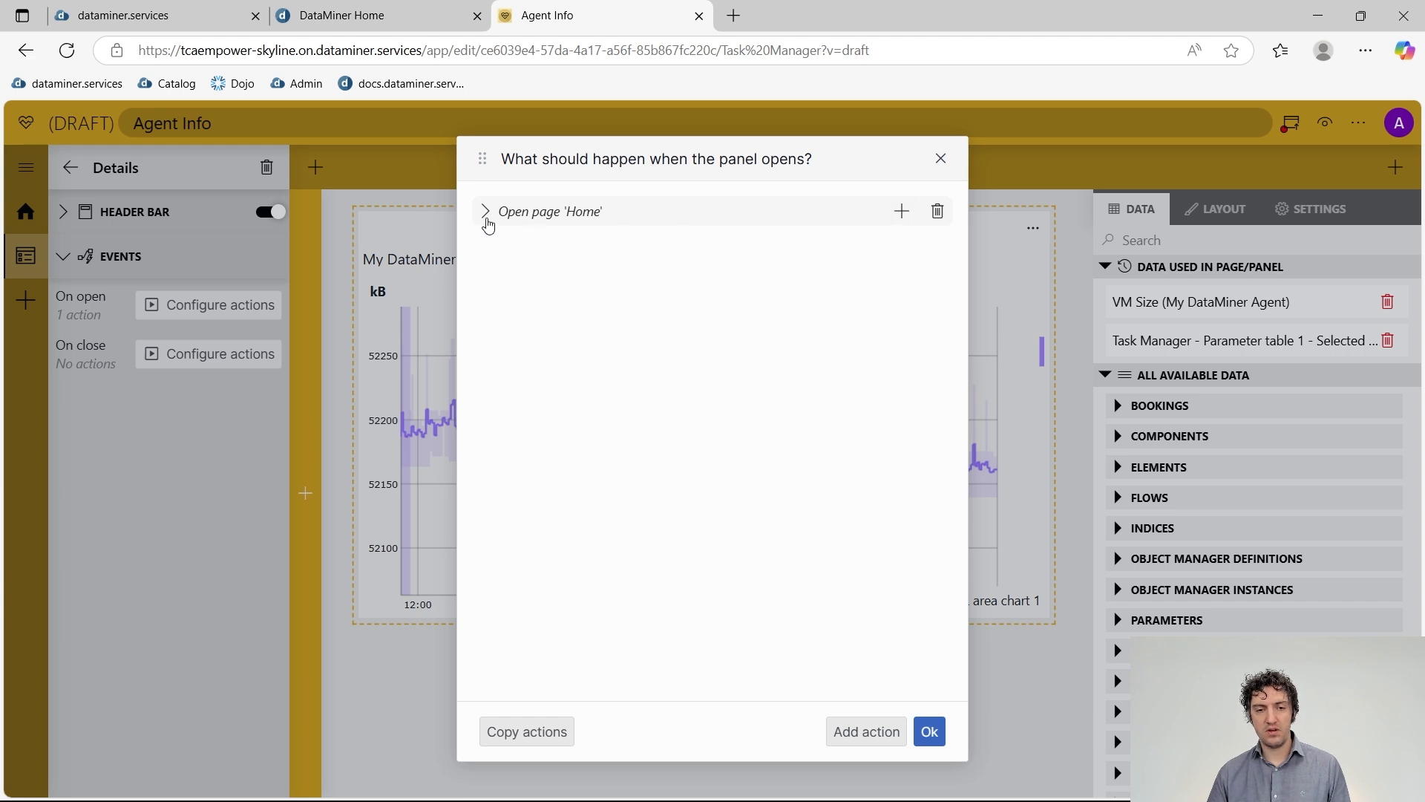
click(486, 216)
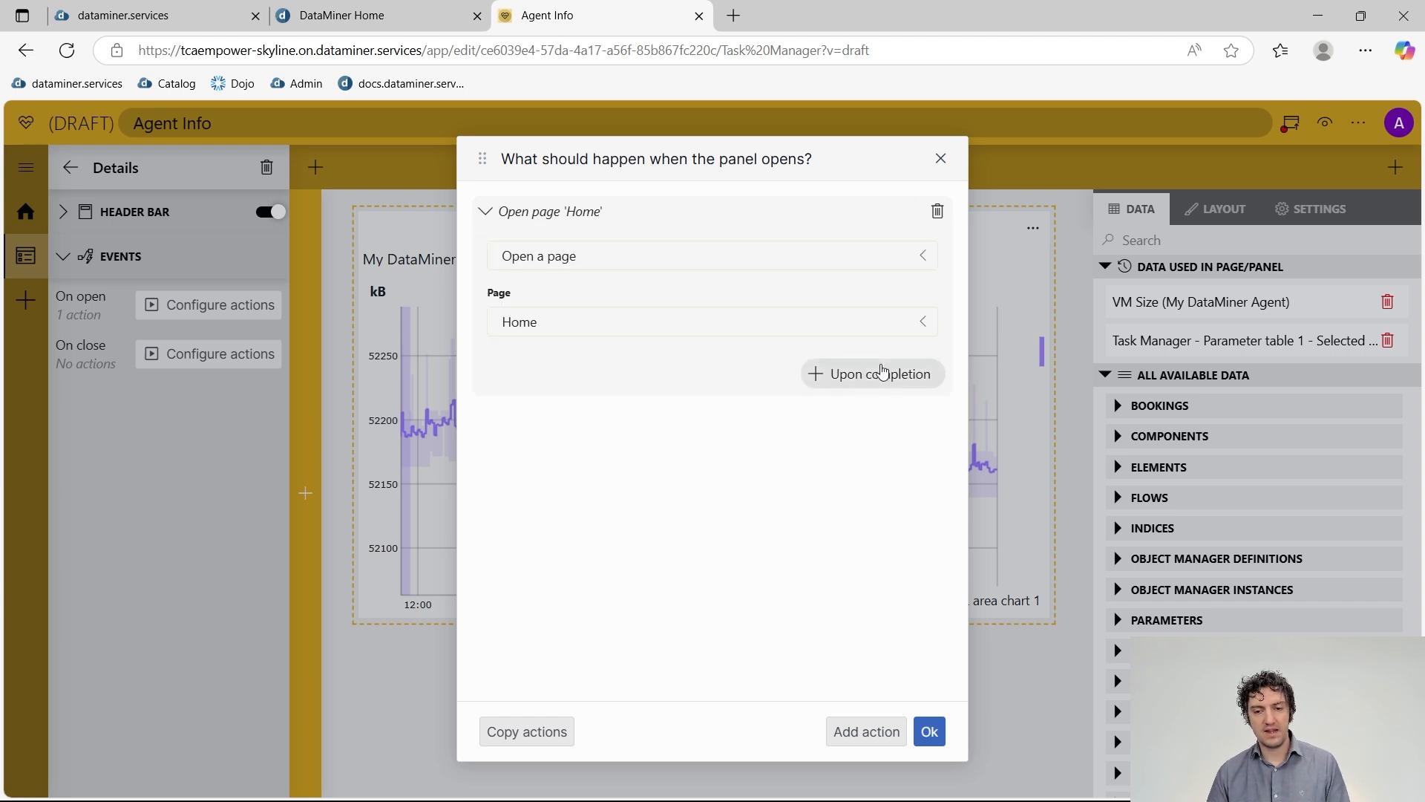
- Upon completion of the Open page 'Home' action, add an Execute component action that sets the viewport of Line & area chart 1
click(881, 373)
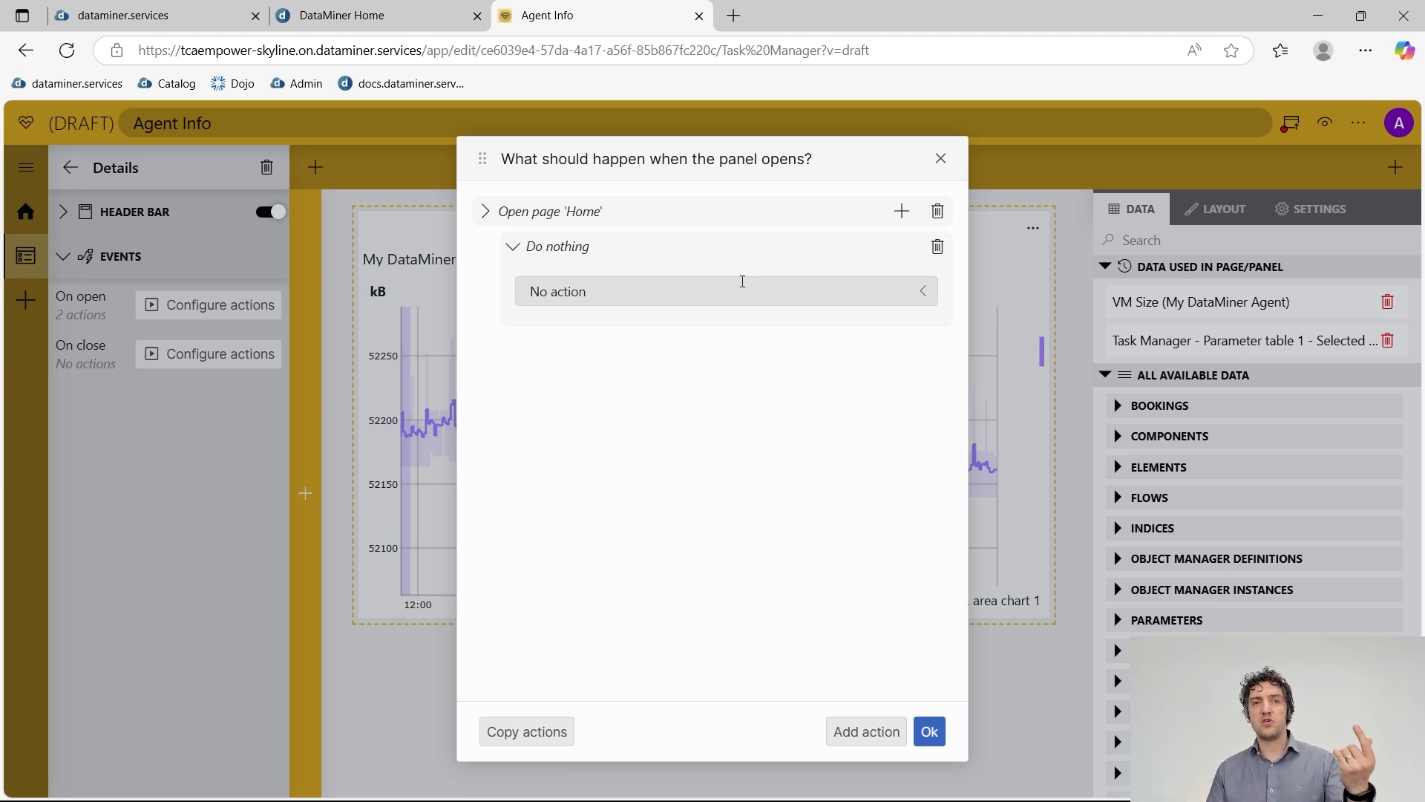
click(742, 281)
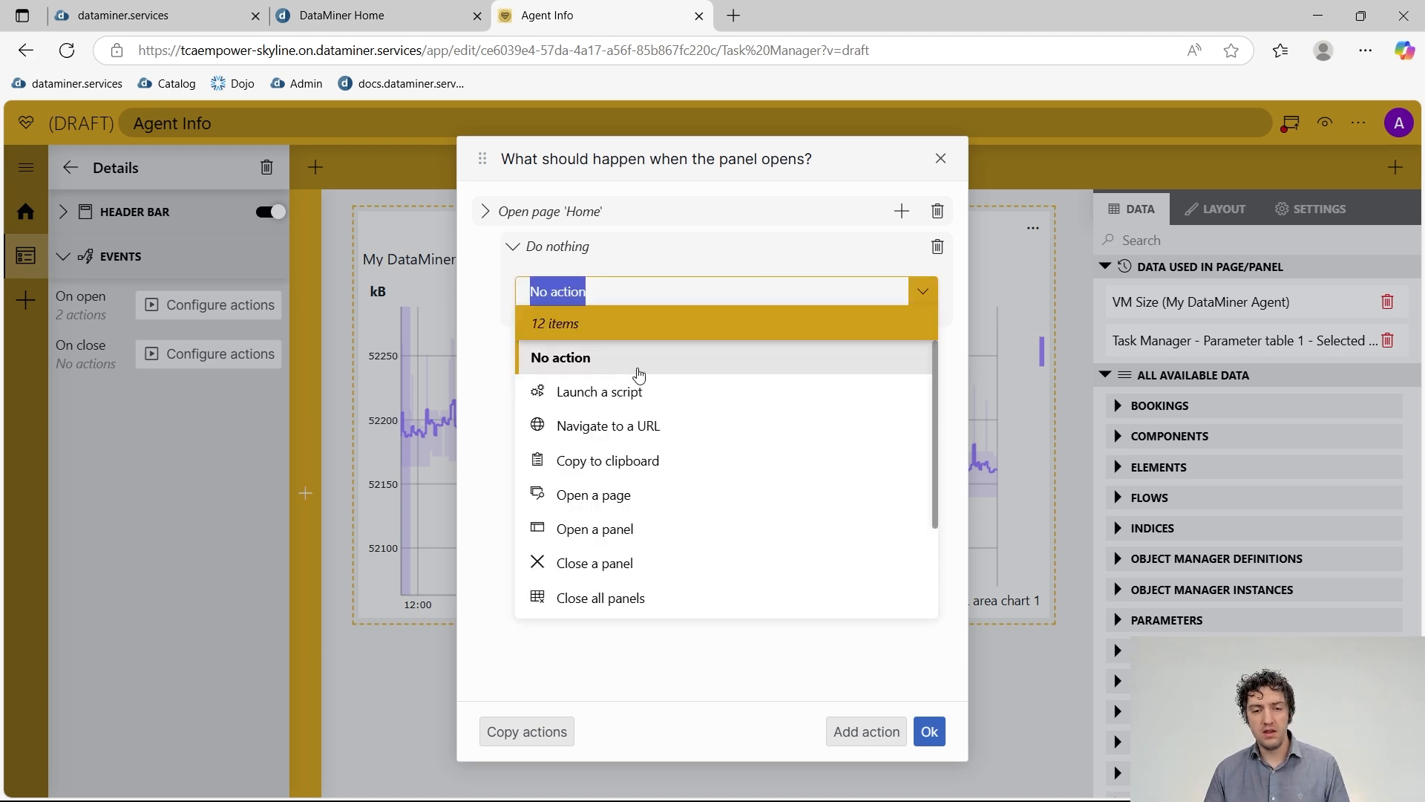
scroll(671, 593, down, 3)
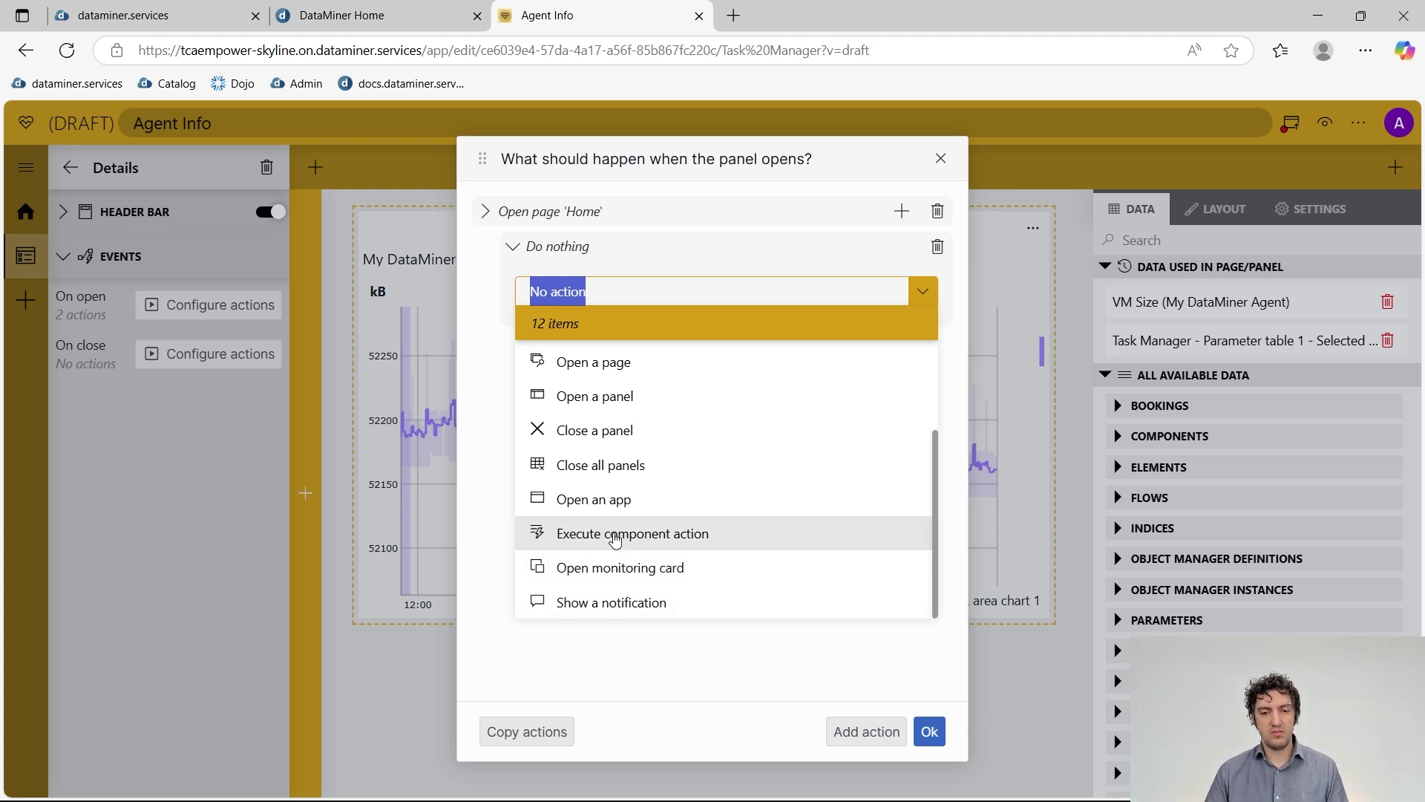
click(621, 533)
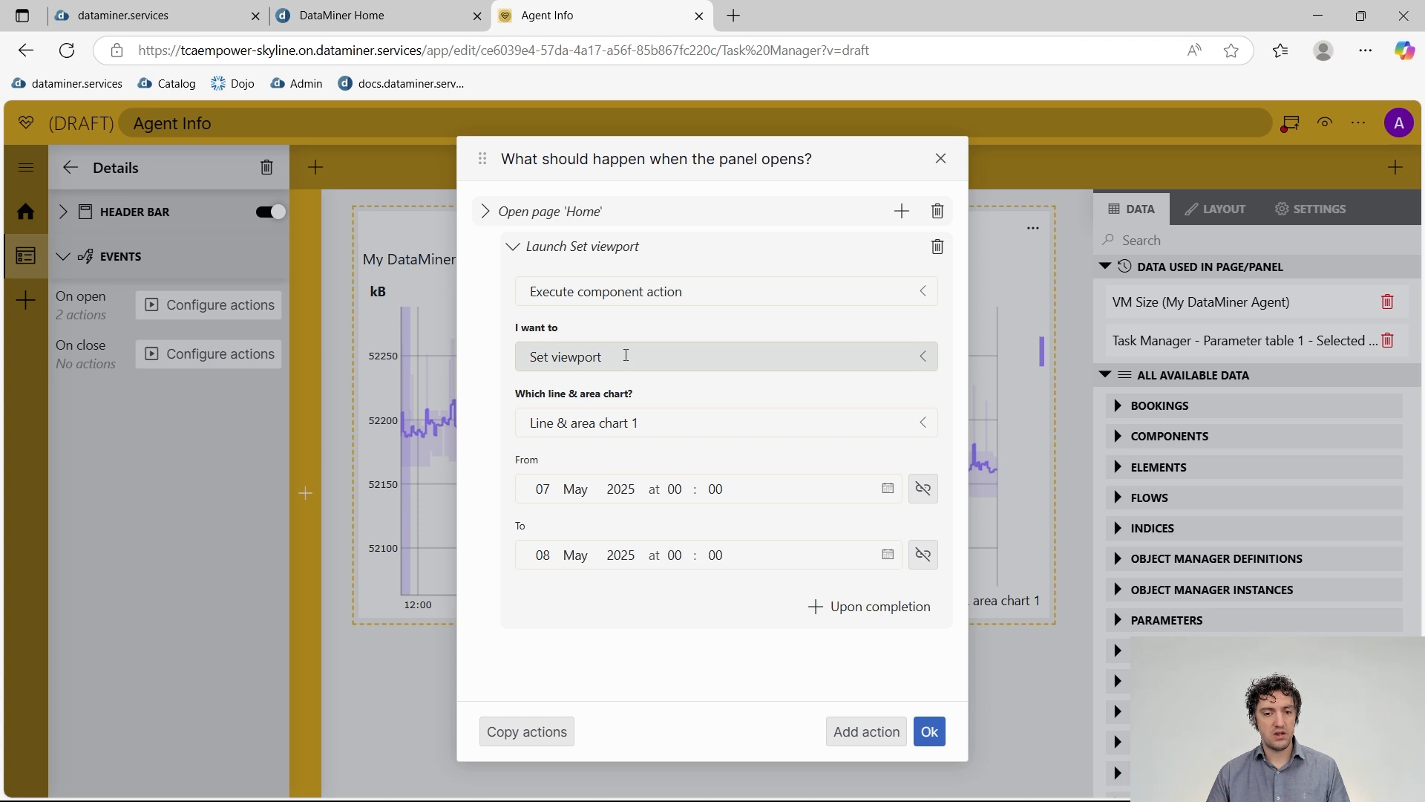
click(626, 355)
click(626, 355)
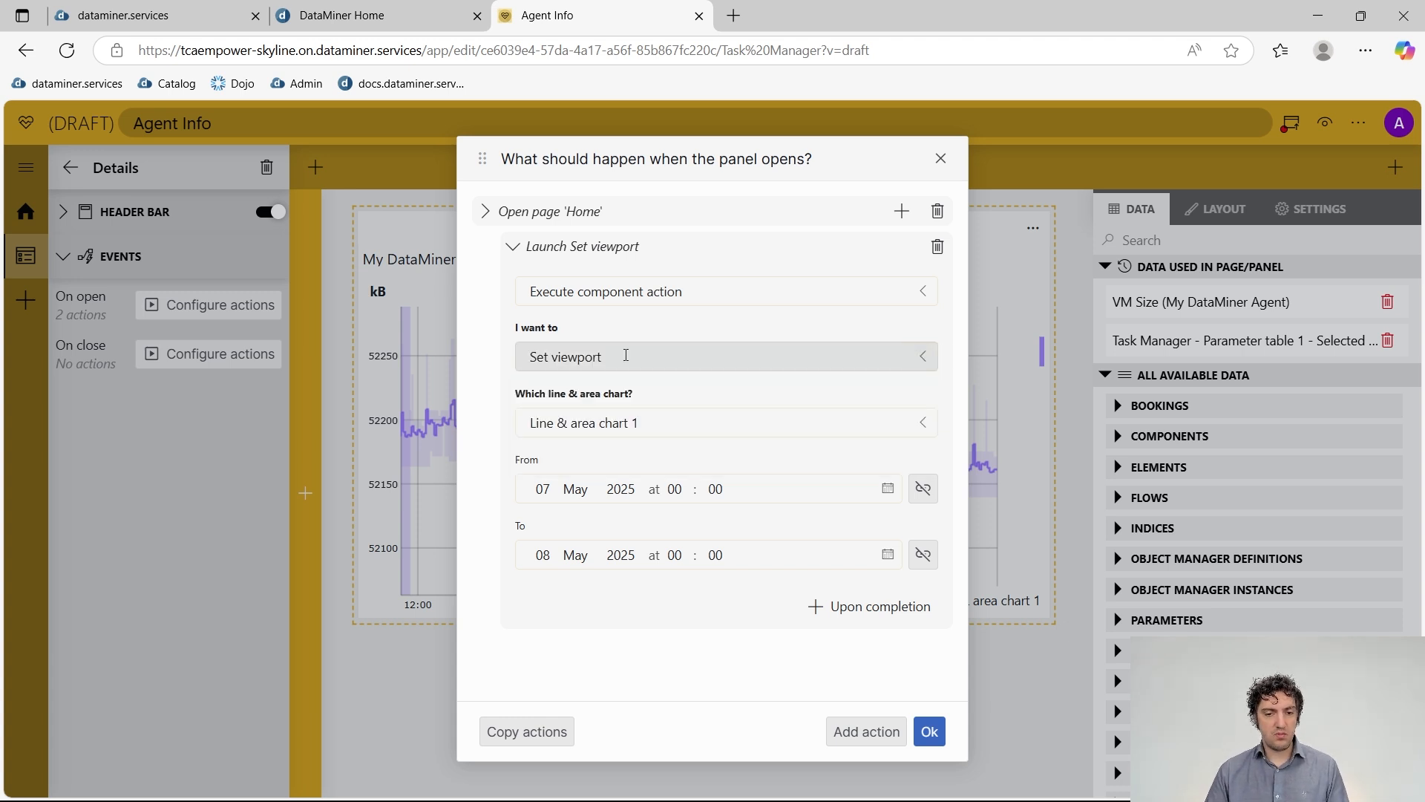
click(620, 423)
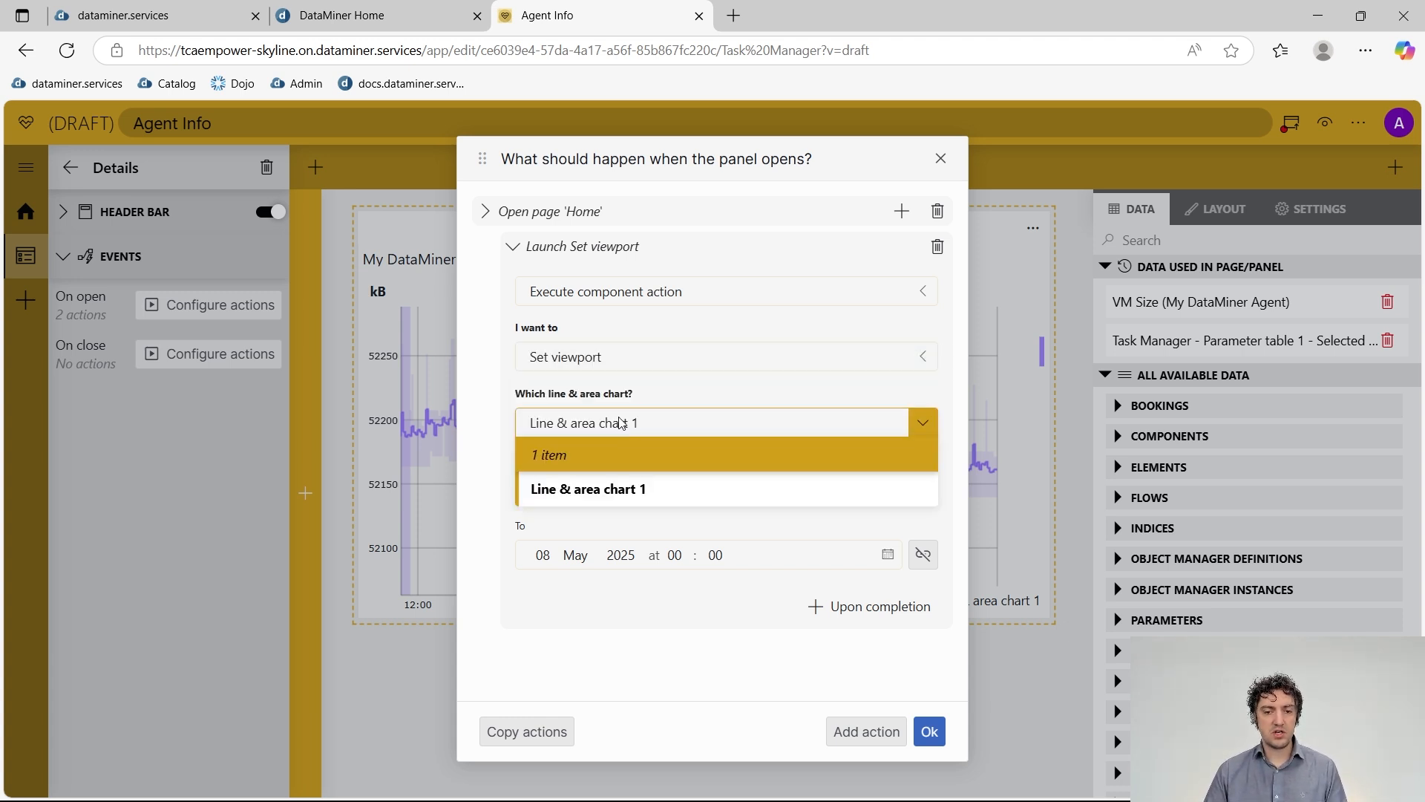
click(620, 417)
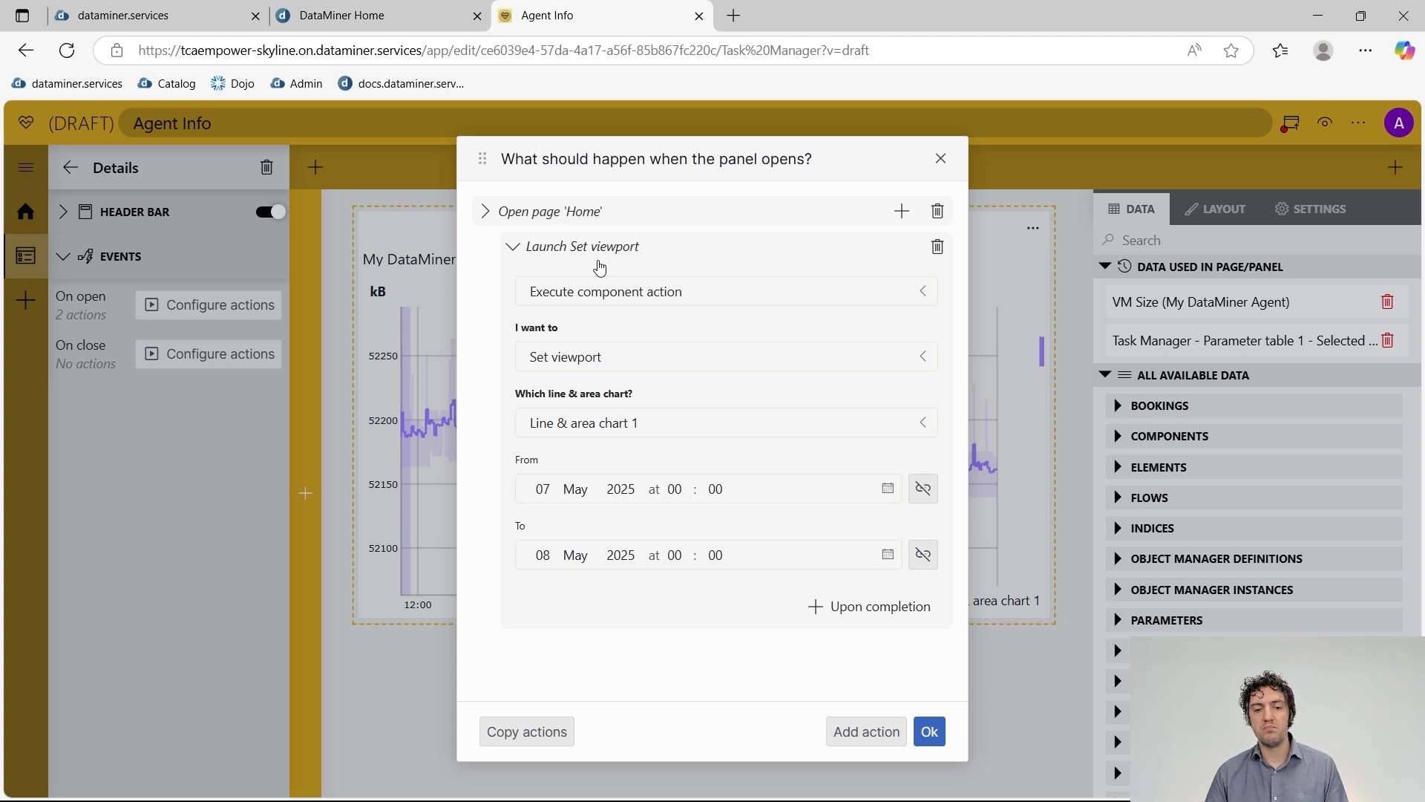
click(604, 422)
click(923, 423)
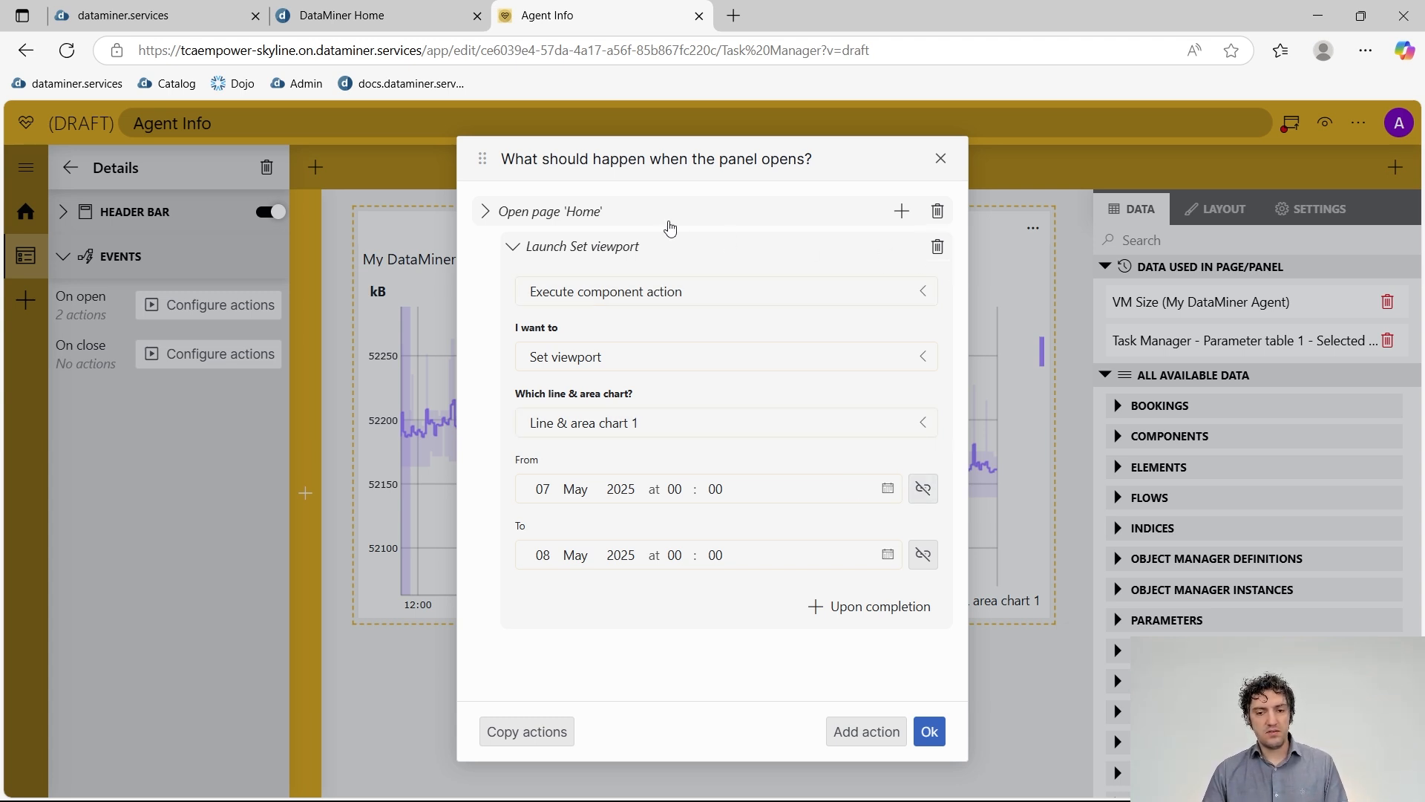
- Add one more empty action, and clear all on-open actions of the Details panel, closing the action configuration
click(866, 731)
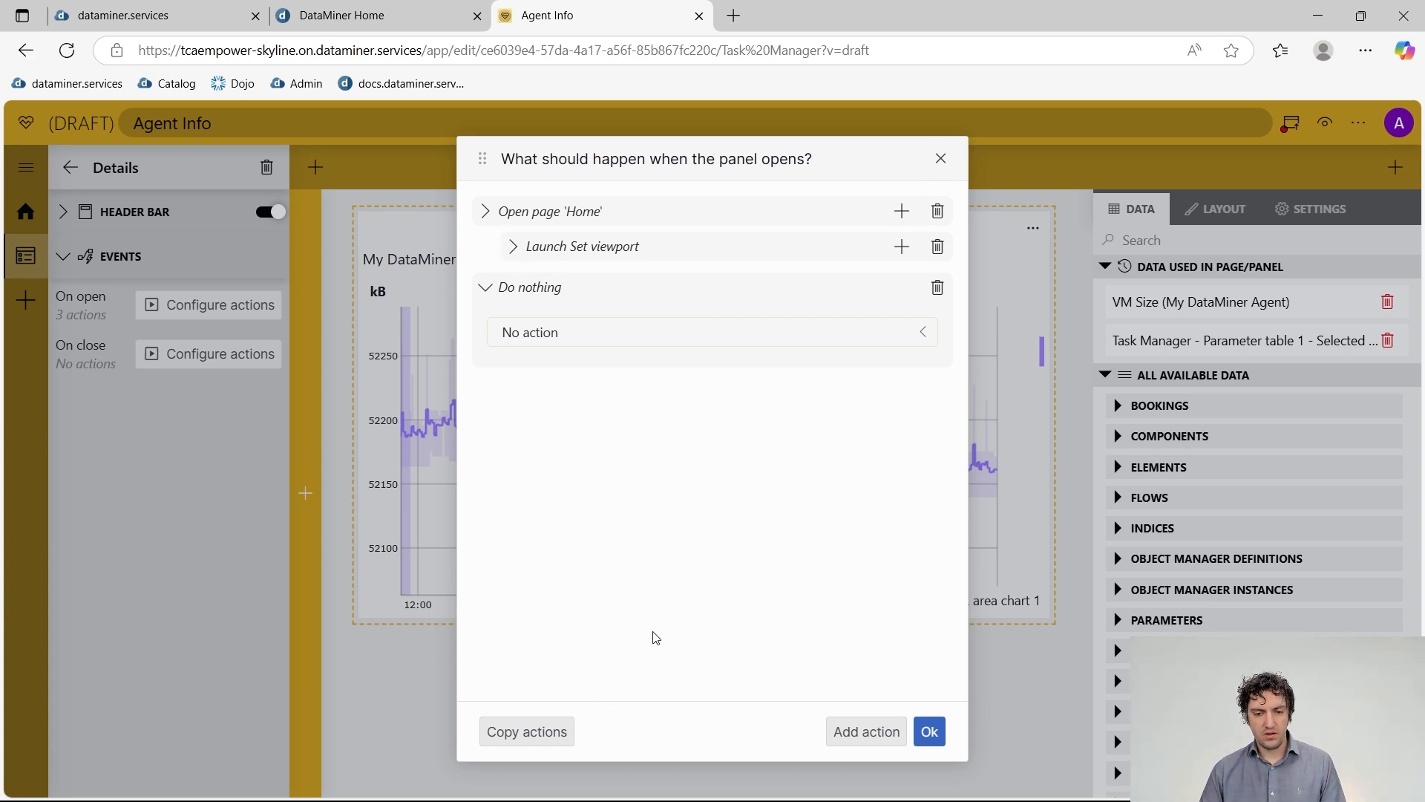
click(937, 211)
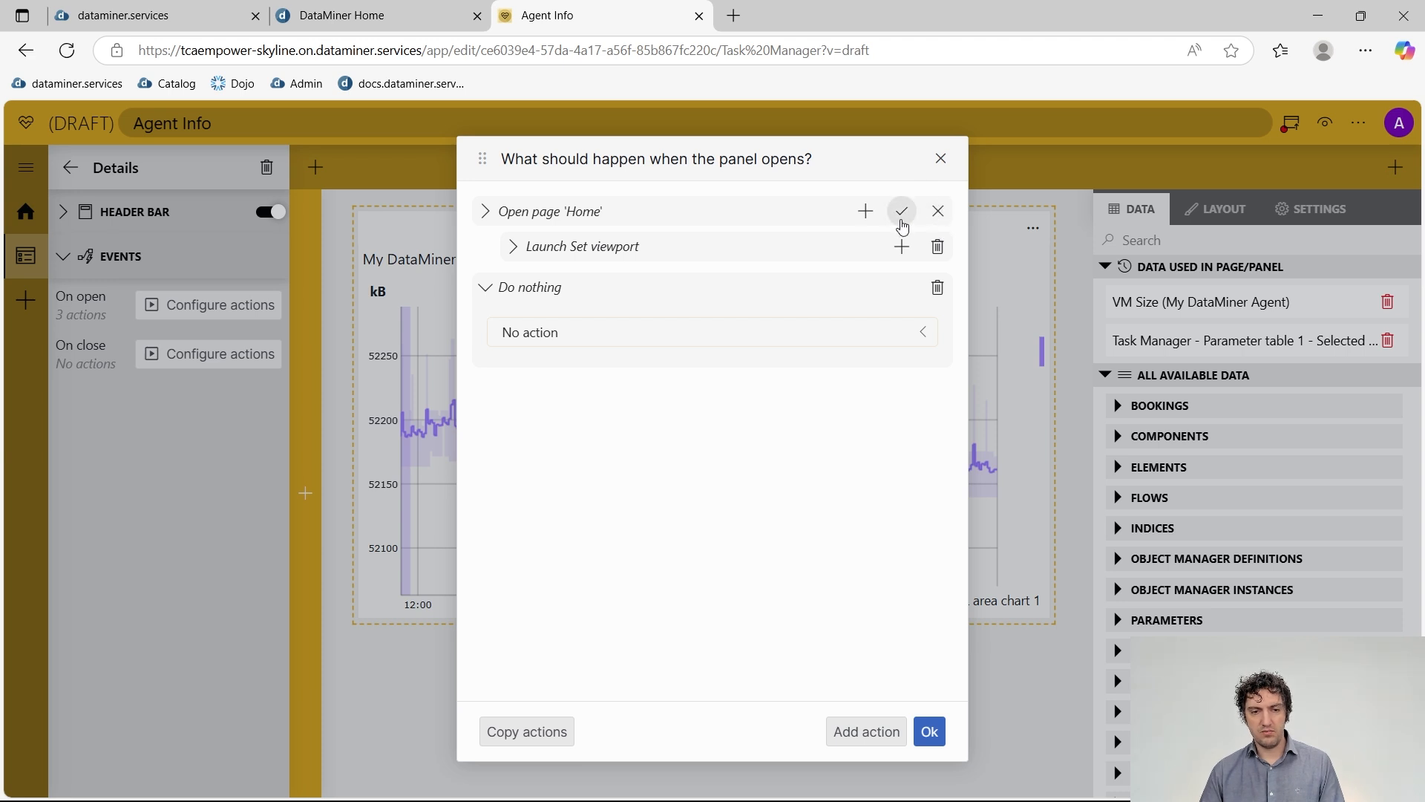
click(900, 211)
click(936, 211)
click(901, 213)
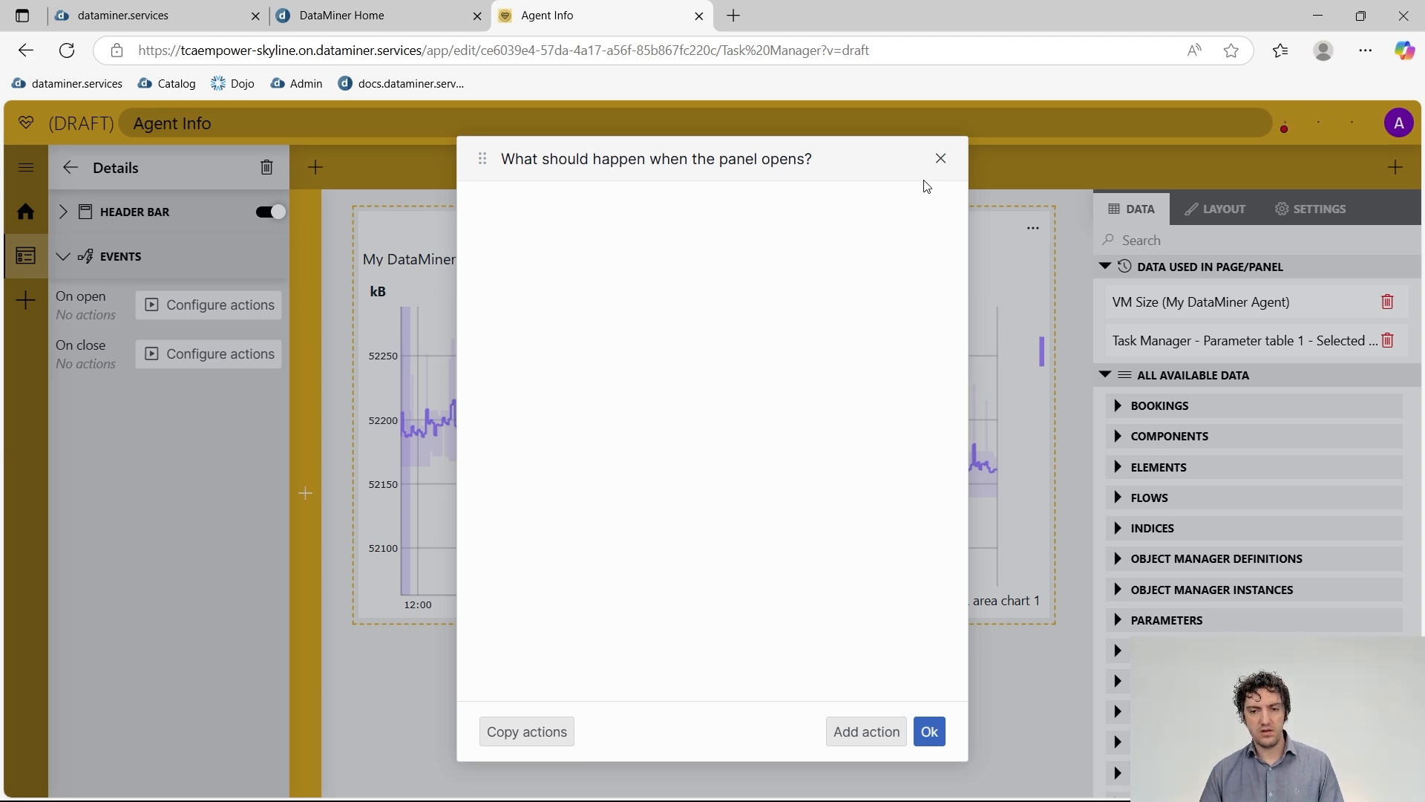
click(941, 158)
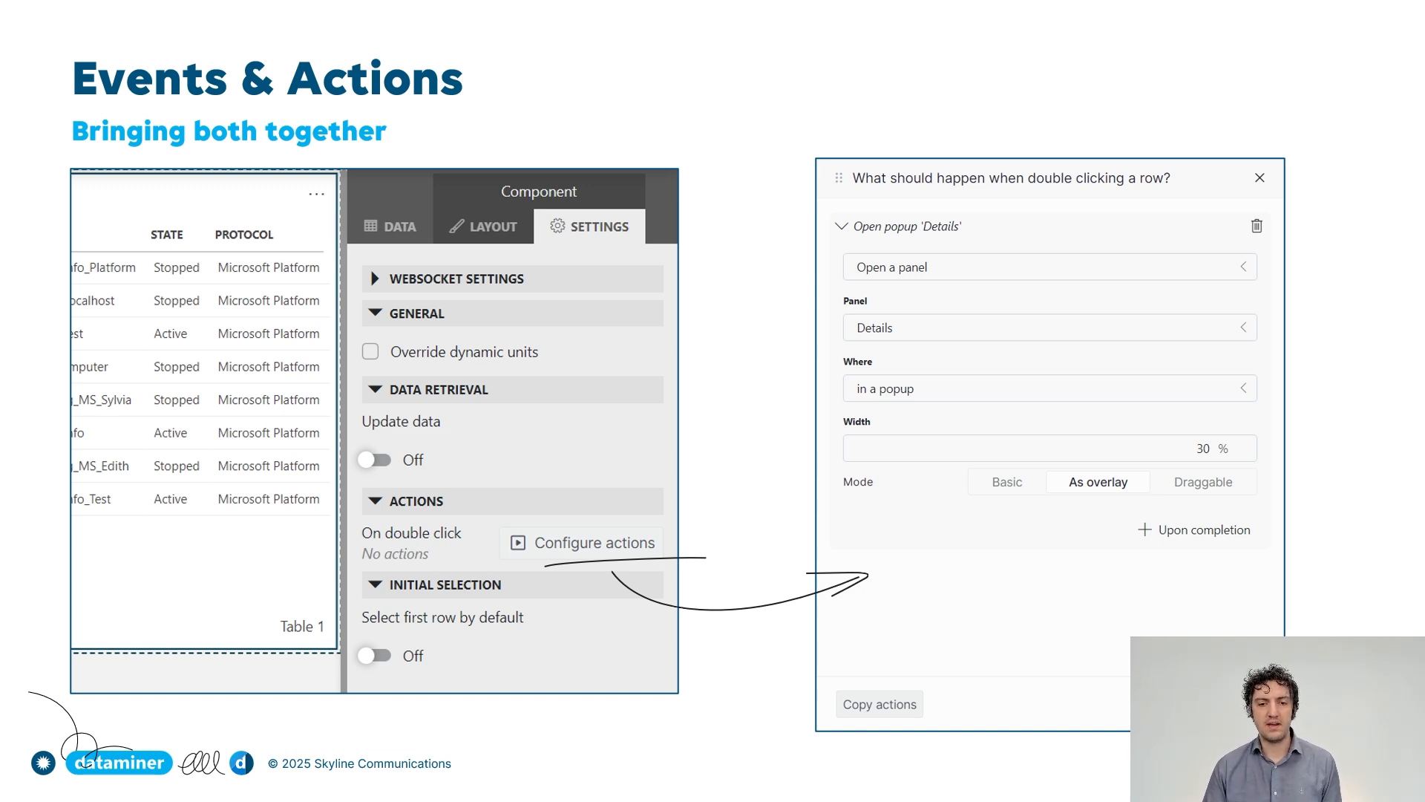
click(760, 329)
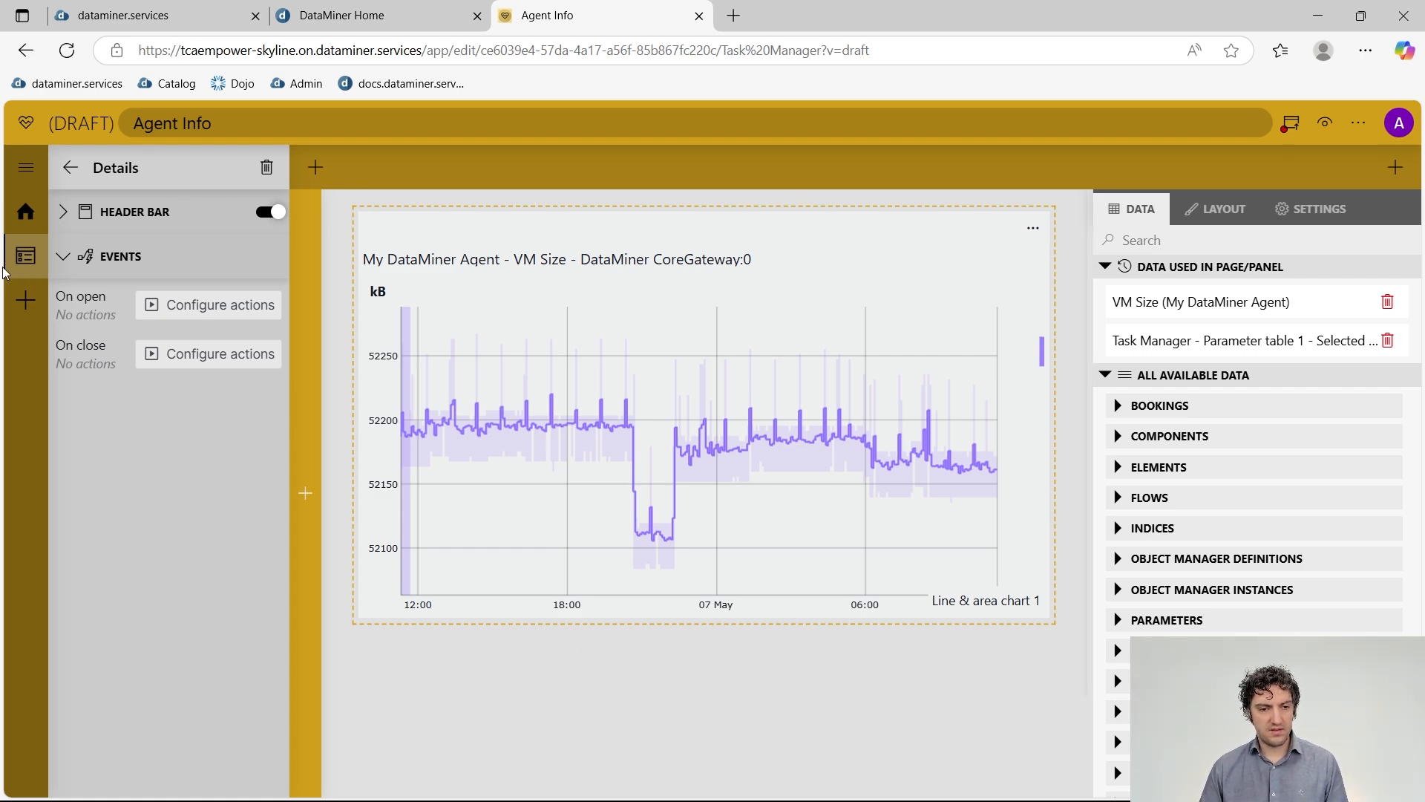
- Return from the Details panel to the Task Manager page configuration and enable the page's header bar
click(67, 170)
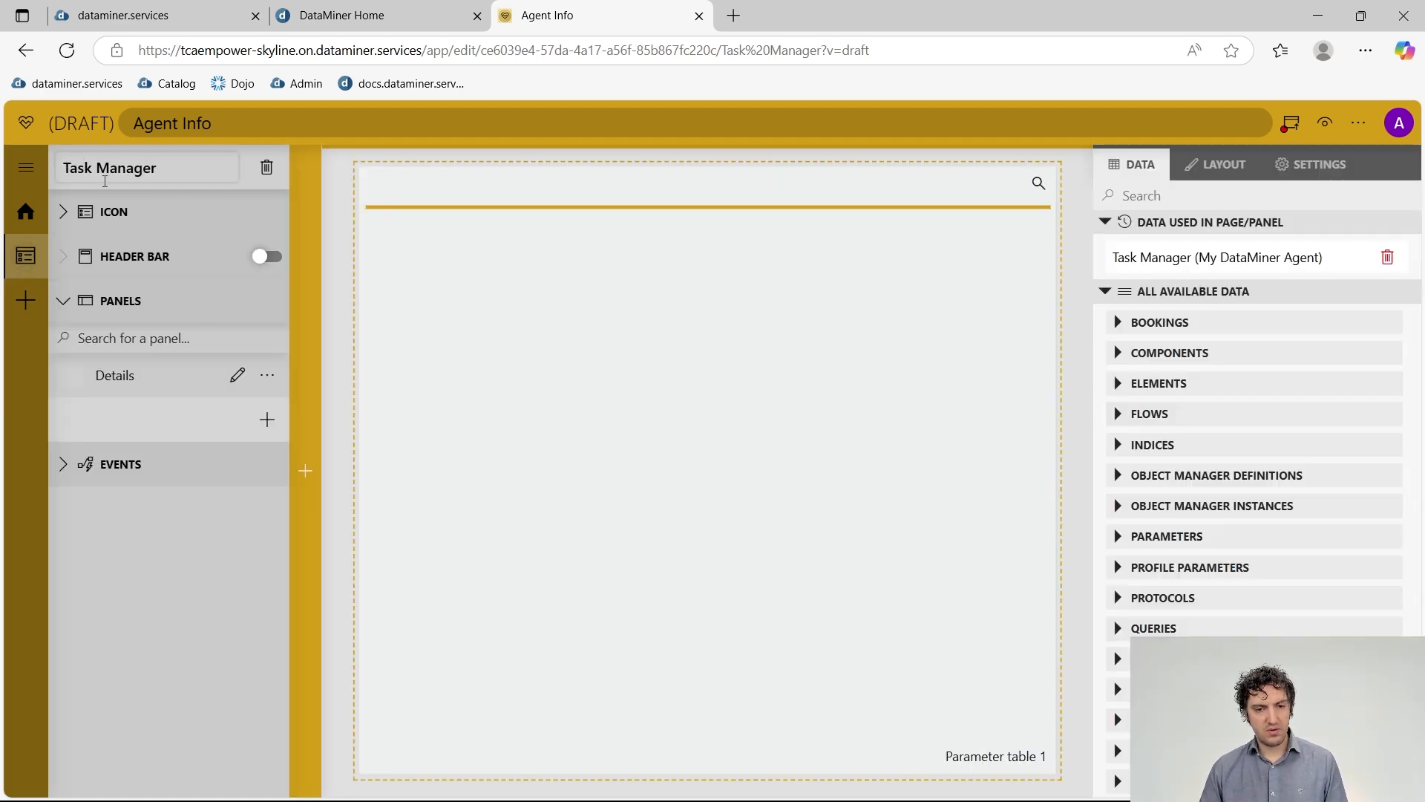
click(271, 260)
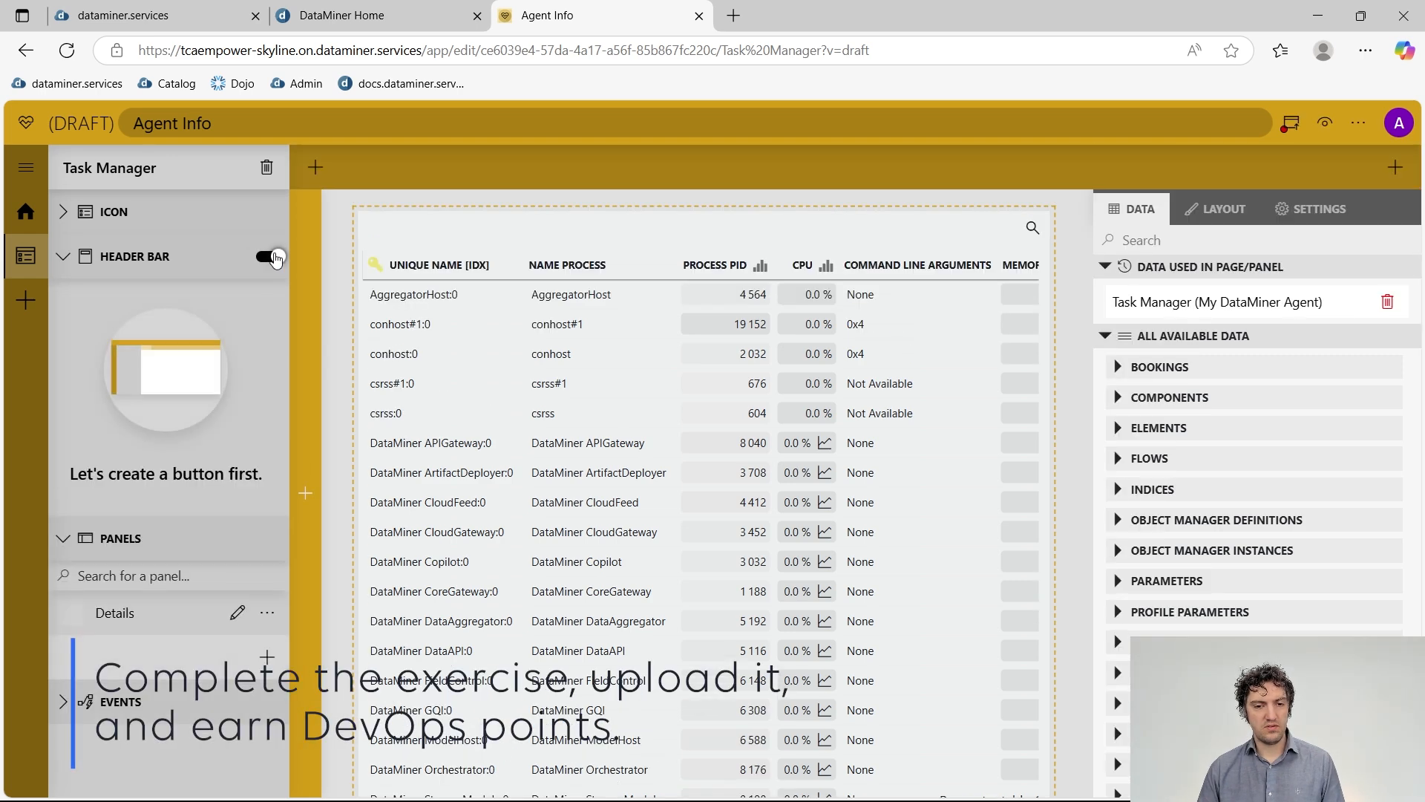
click(272, 258)
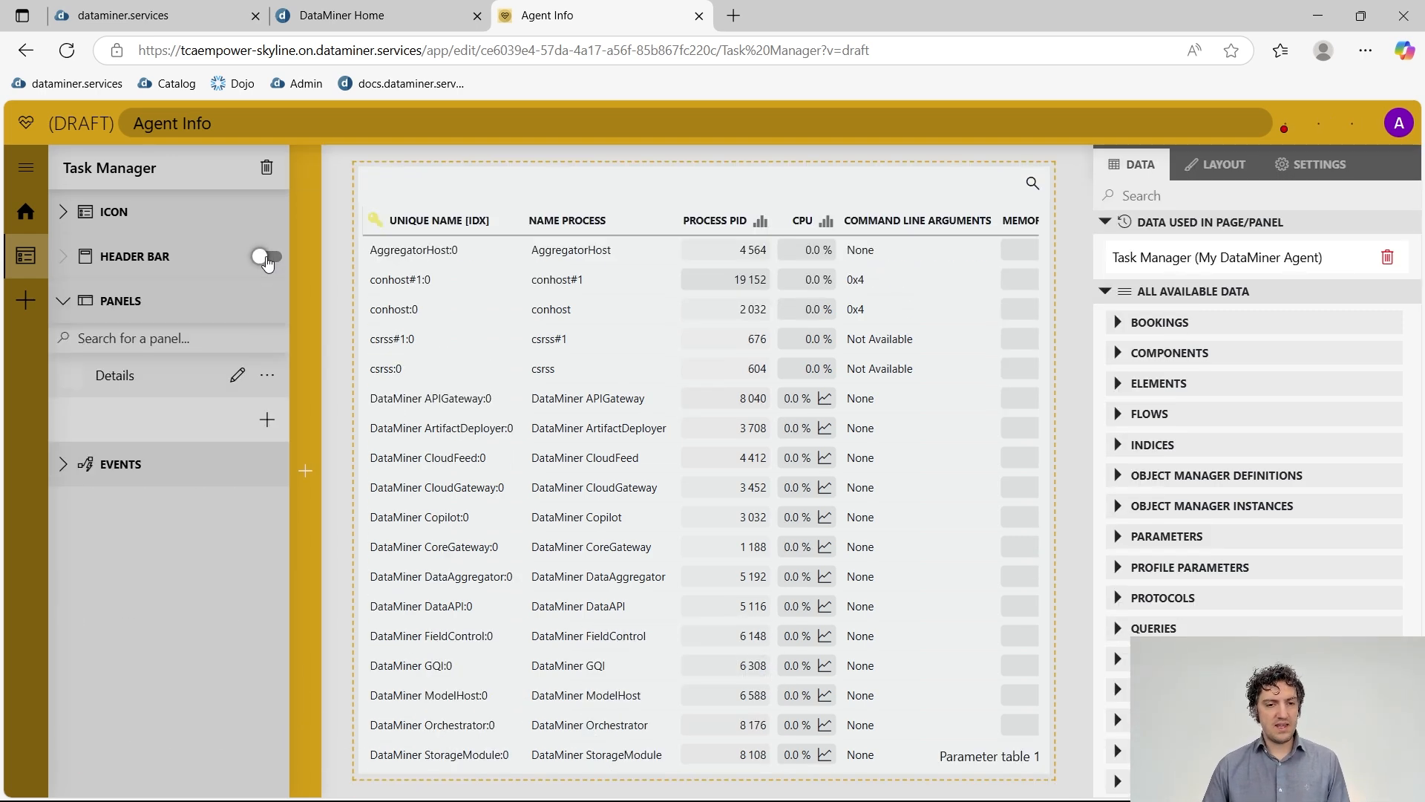
click(268, 260)
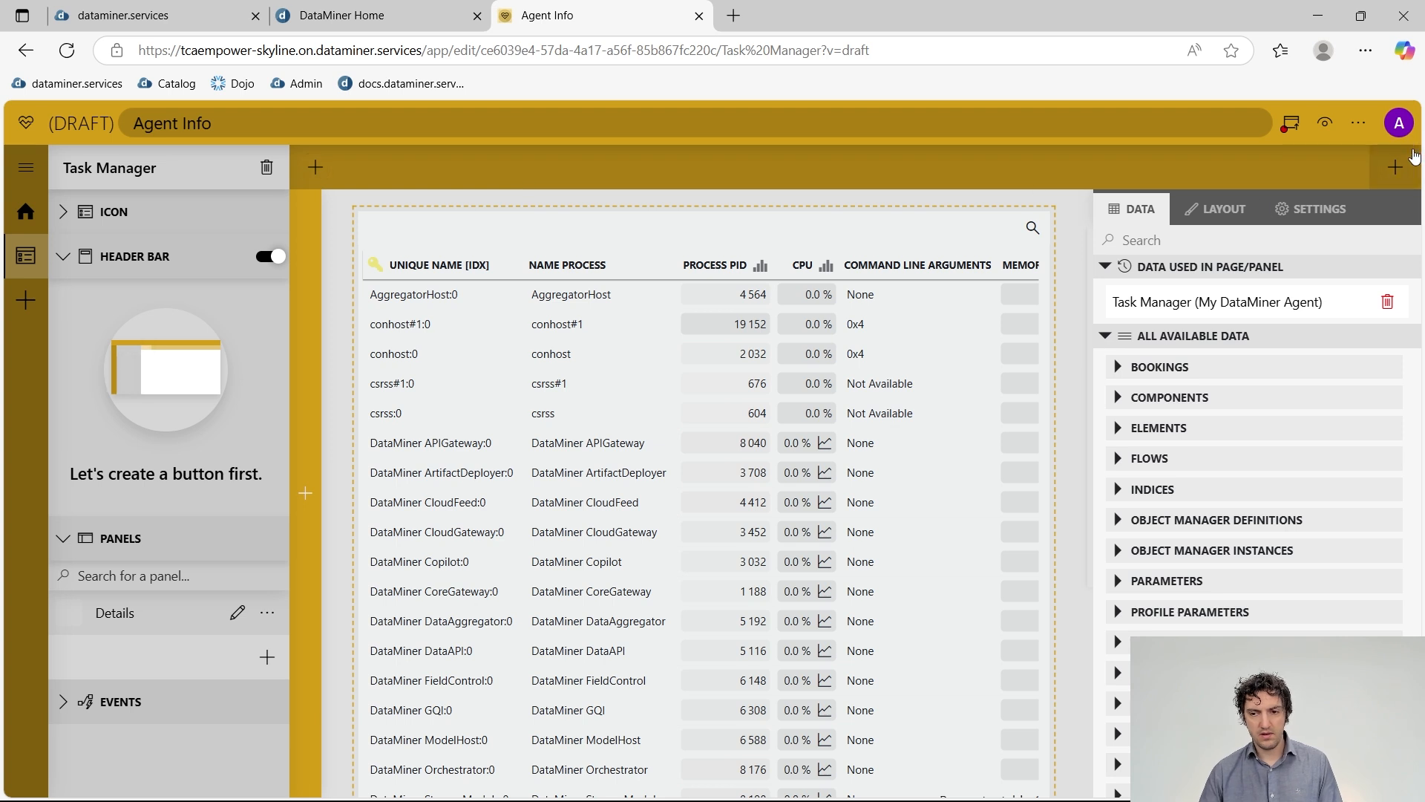
- Add a header bar button labeled Details and give it the second icon found by searching for "deta"
click(1396, 167)
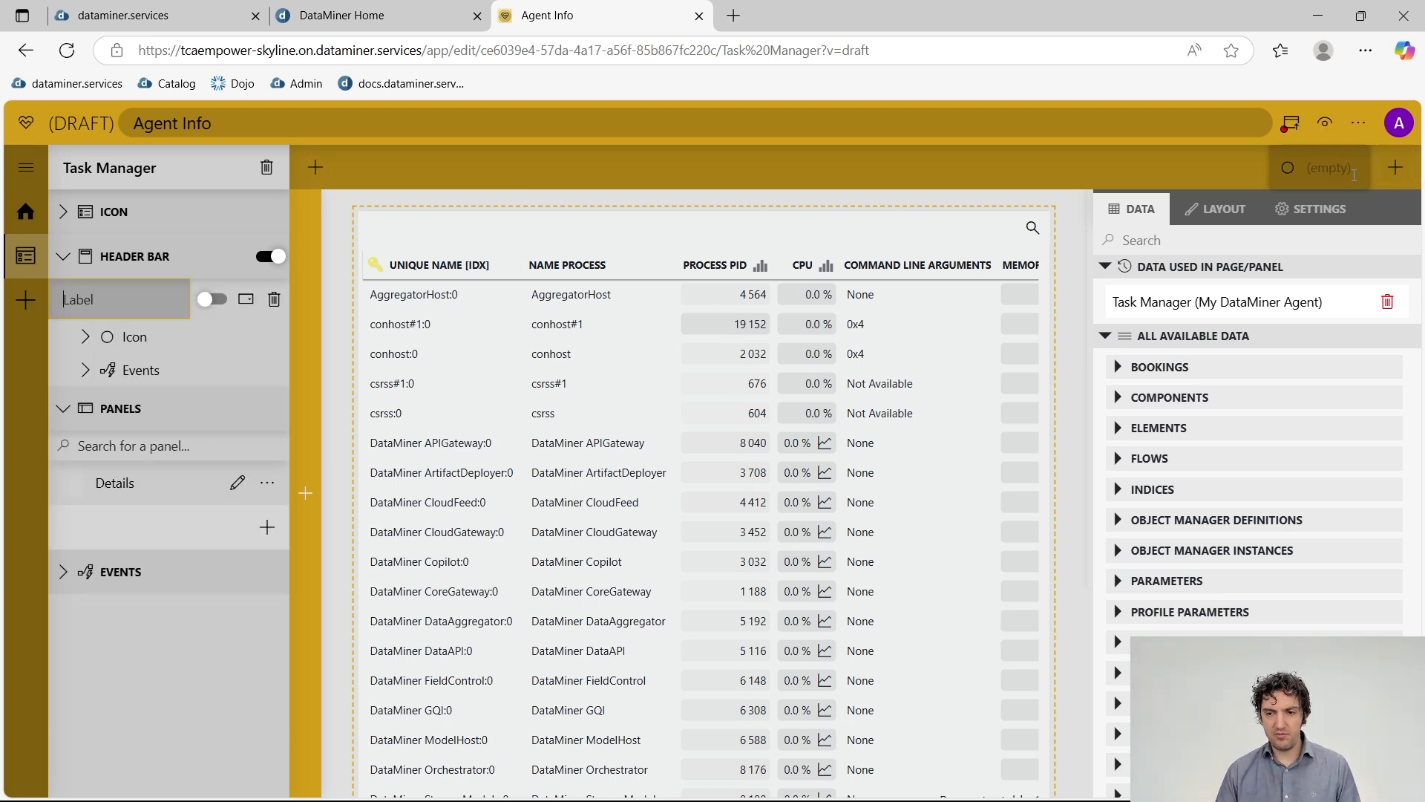
text(Details)
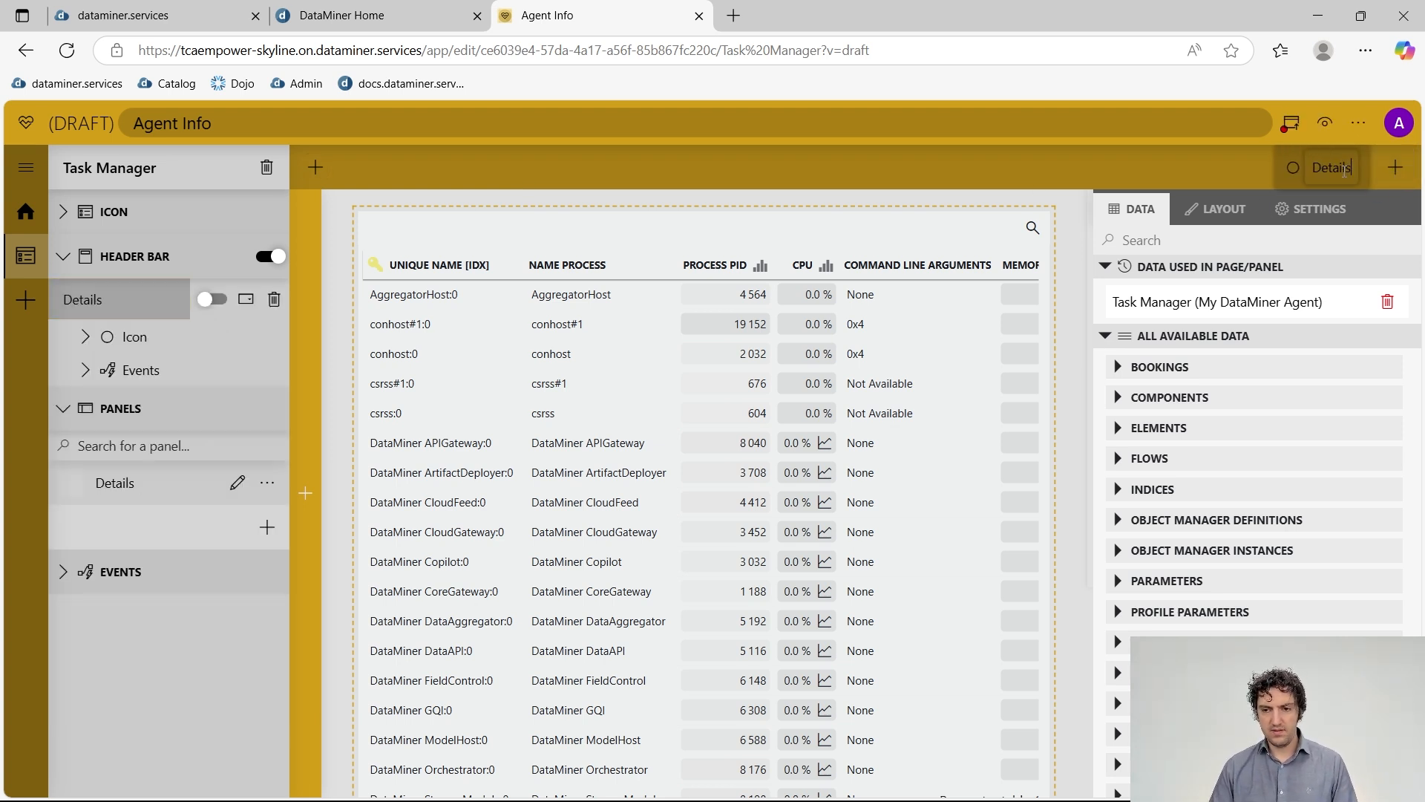
click(85, 337)
click(152, 368)
text(deta)
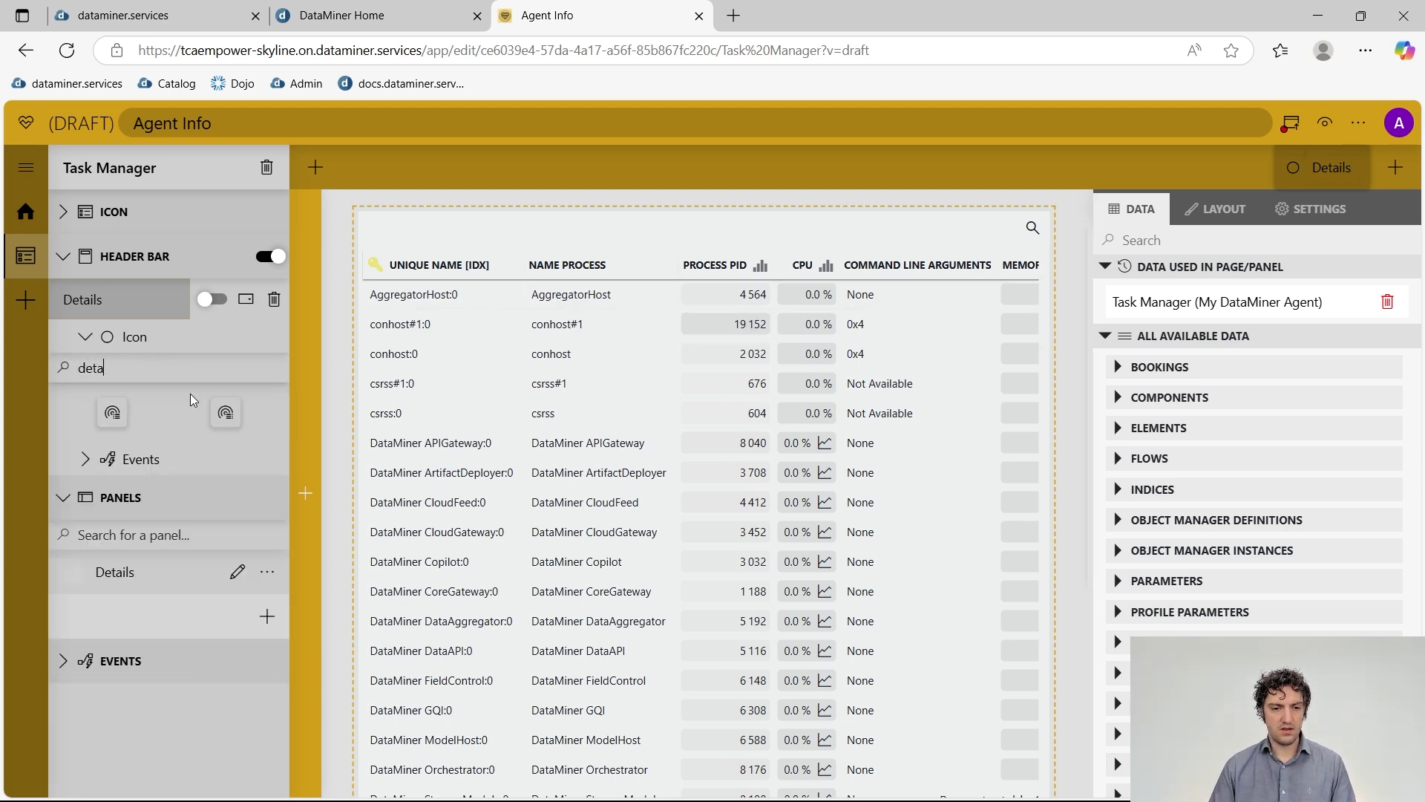
click(229, 420)
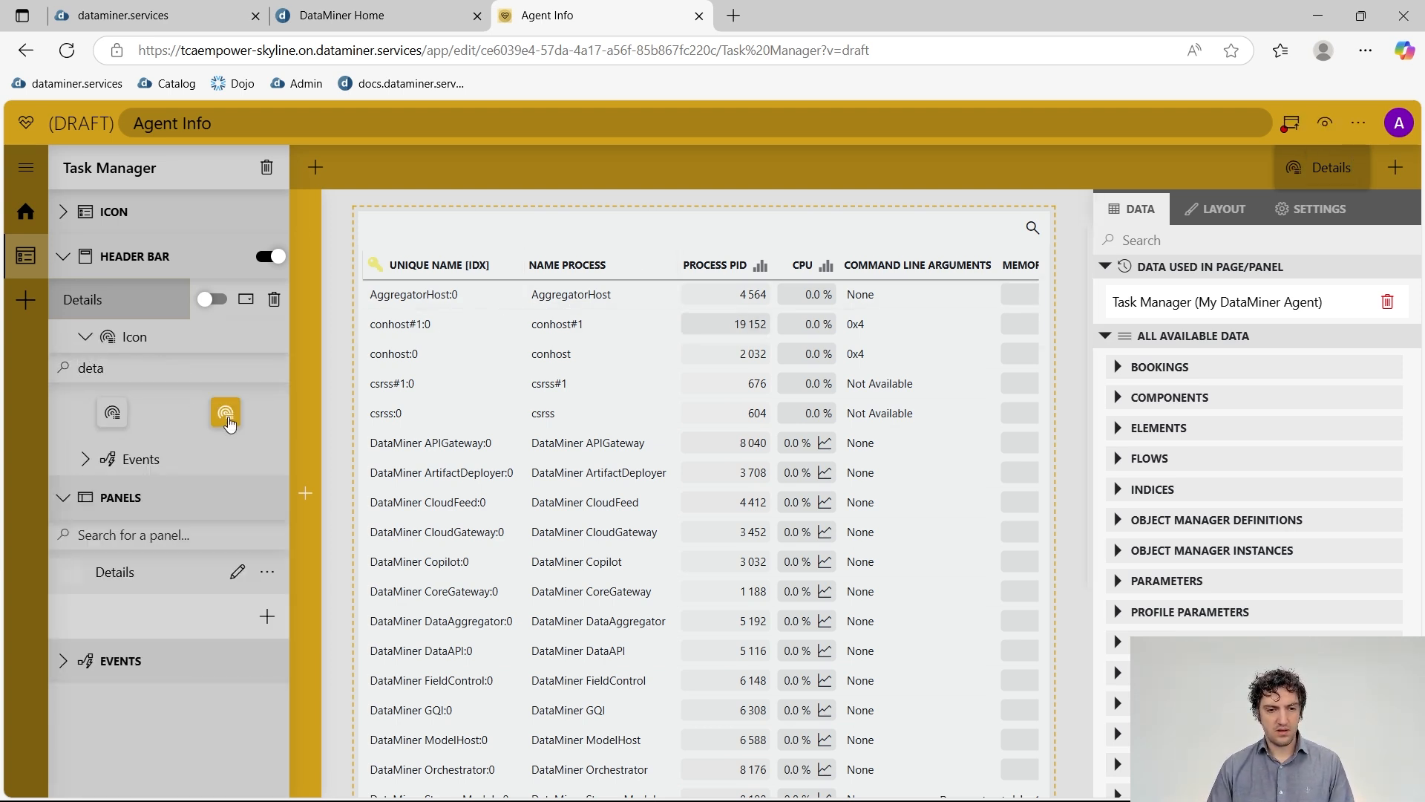
- Configure the Details button's on-click event with an Open a panel action that opens the Details panel in a popup
click(85, 460)
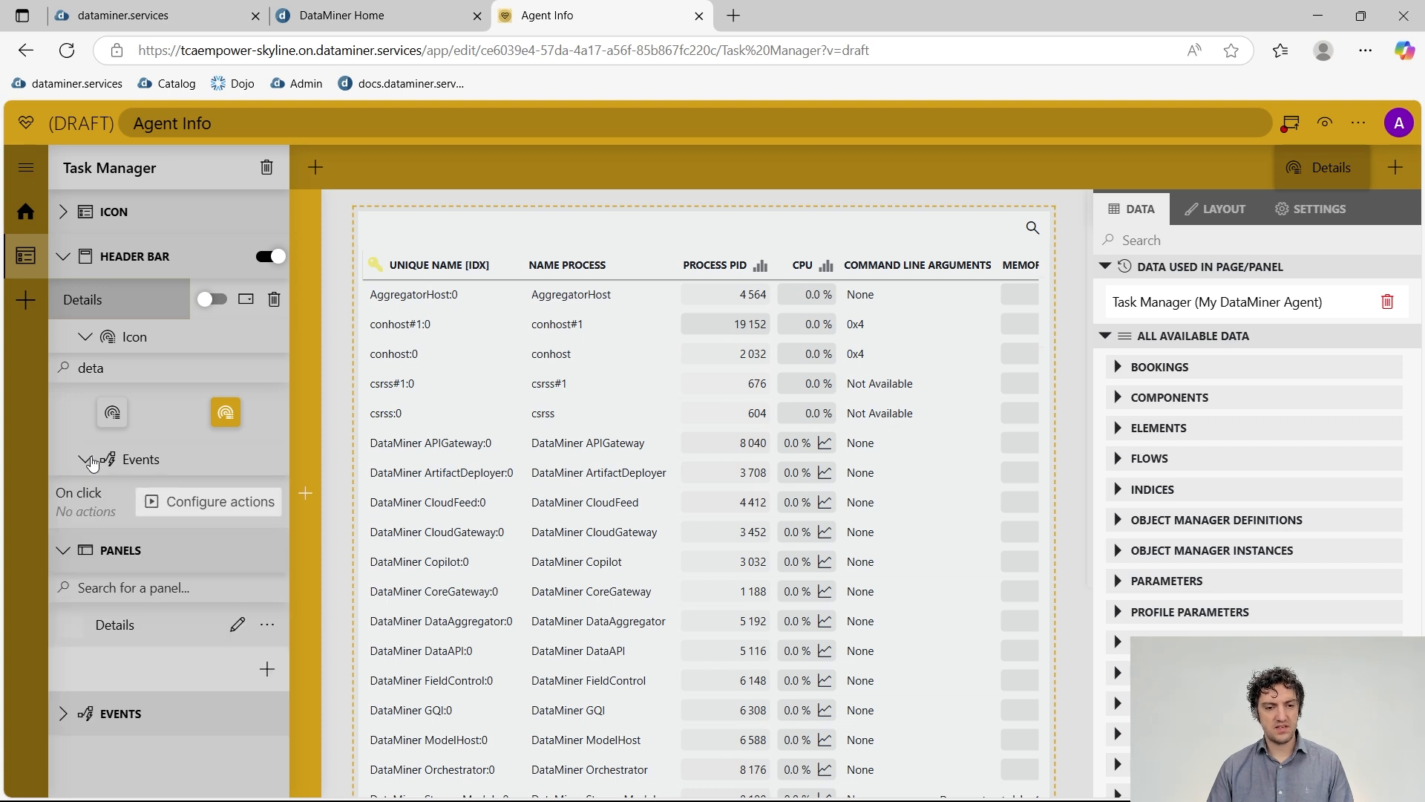
click(180, 512)
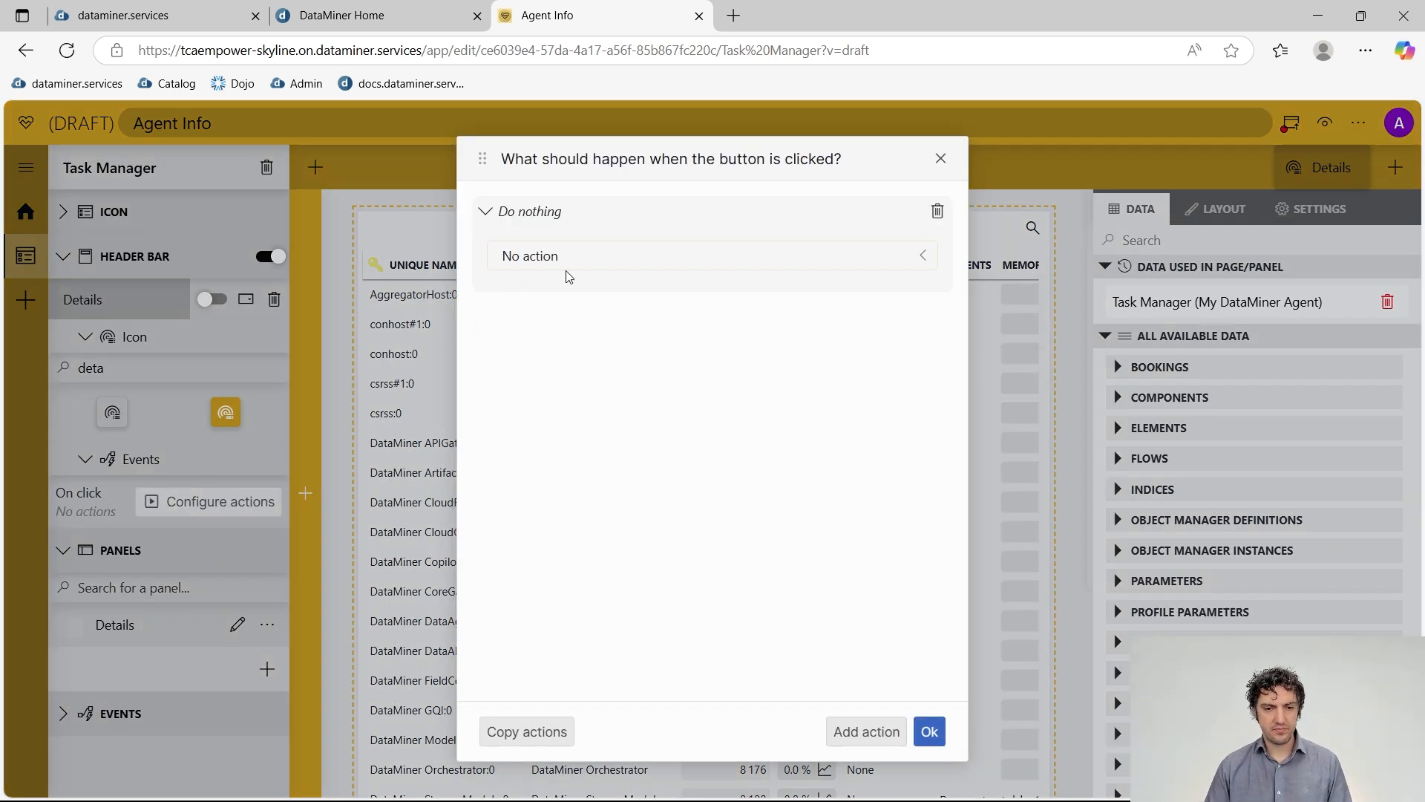
click(574, 263)
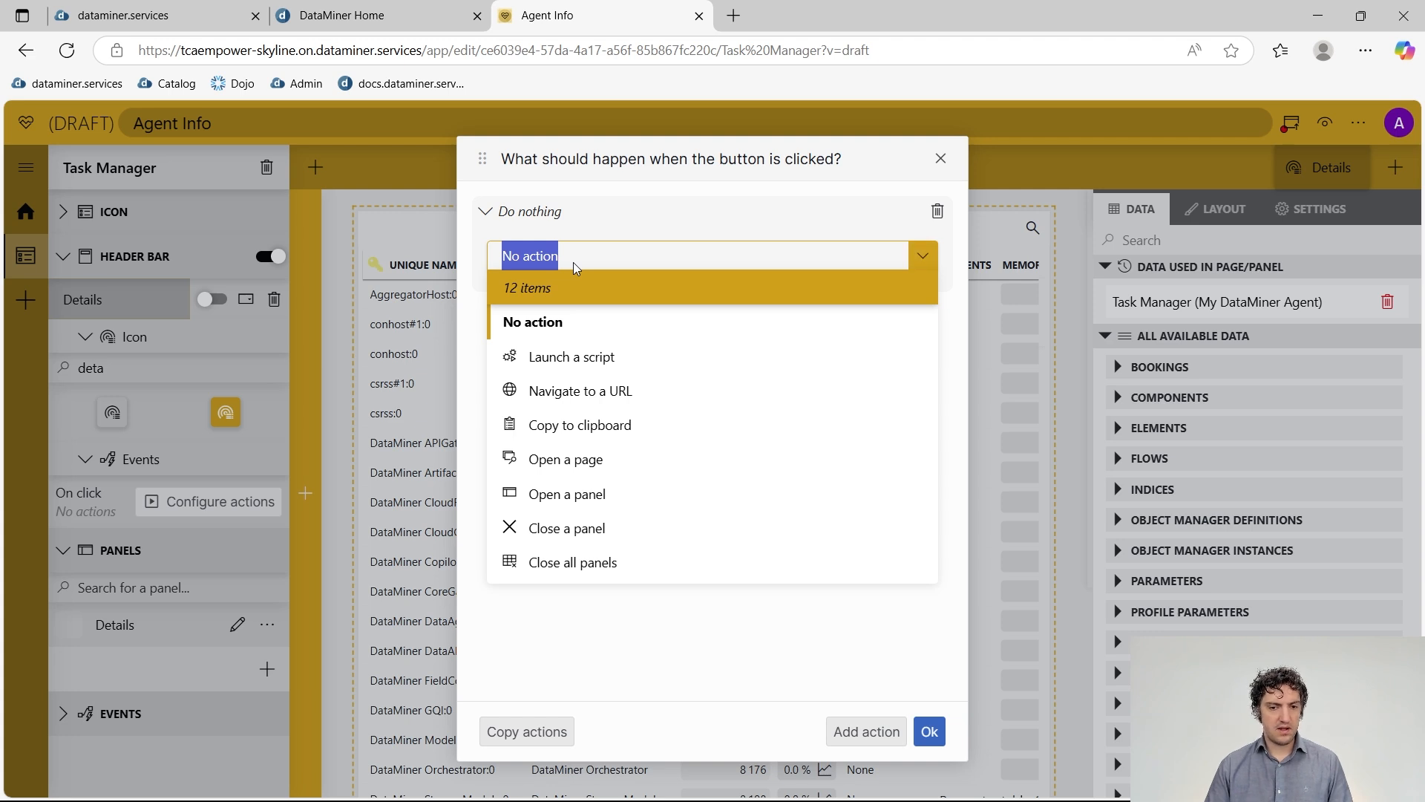
click(573, 262)
click(573, 261)
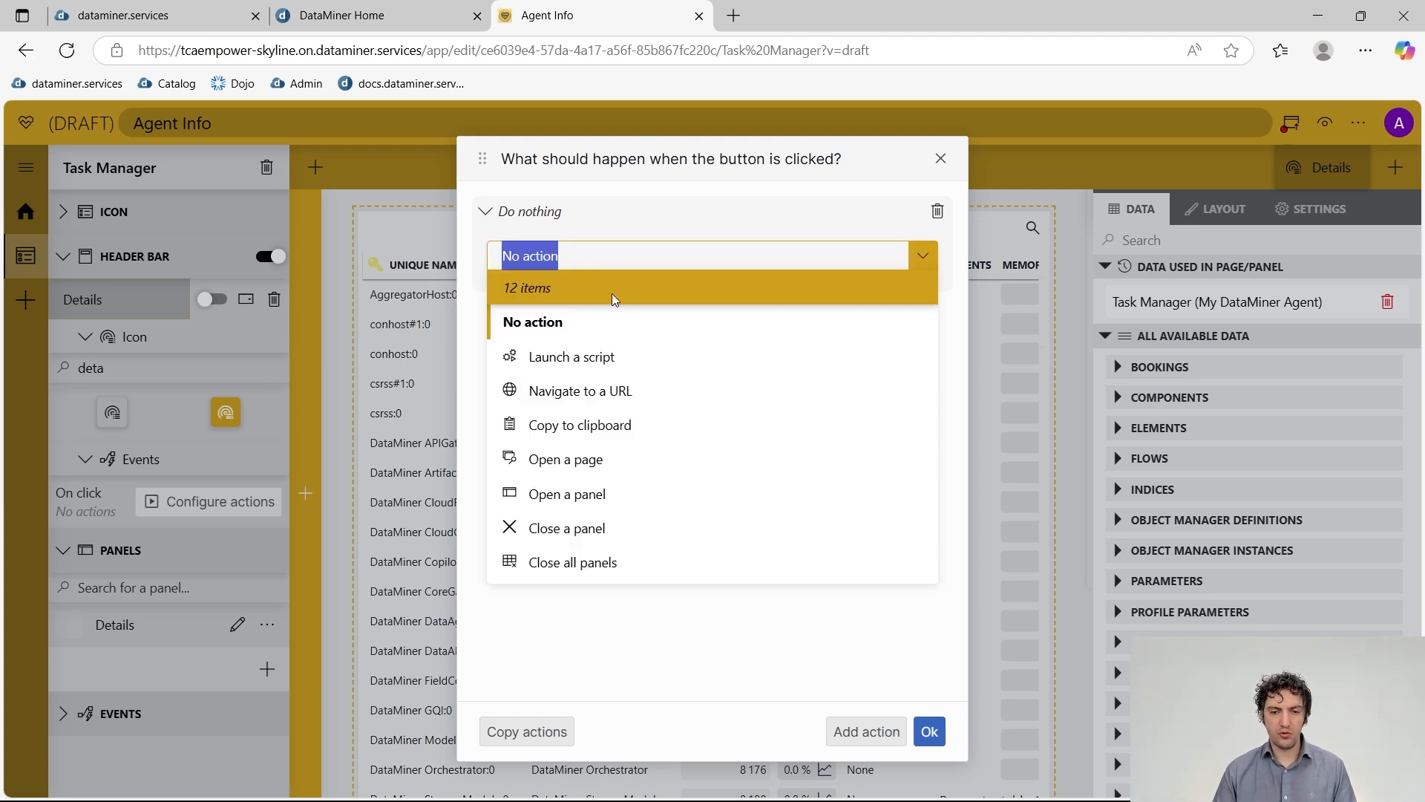
click(634, 497)
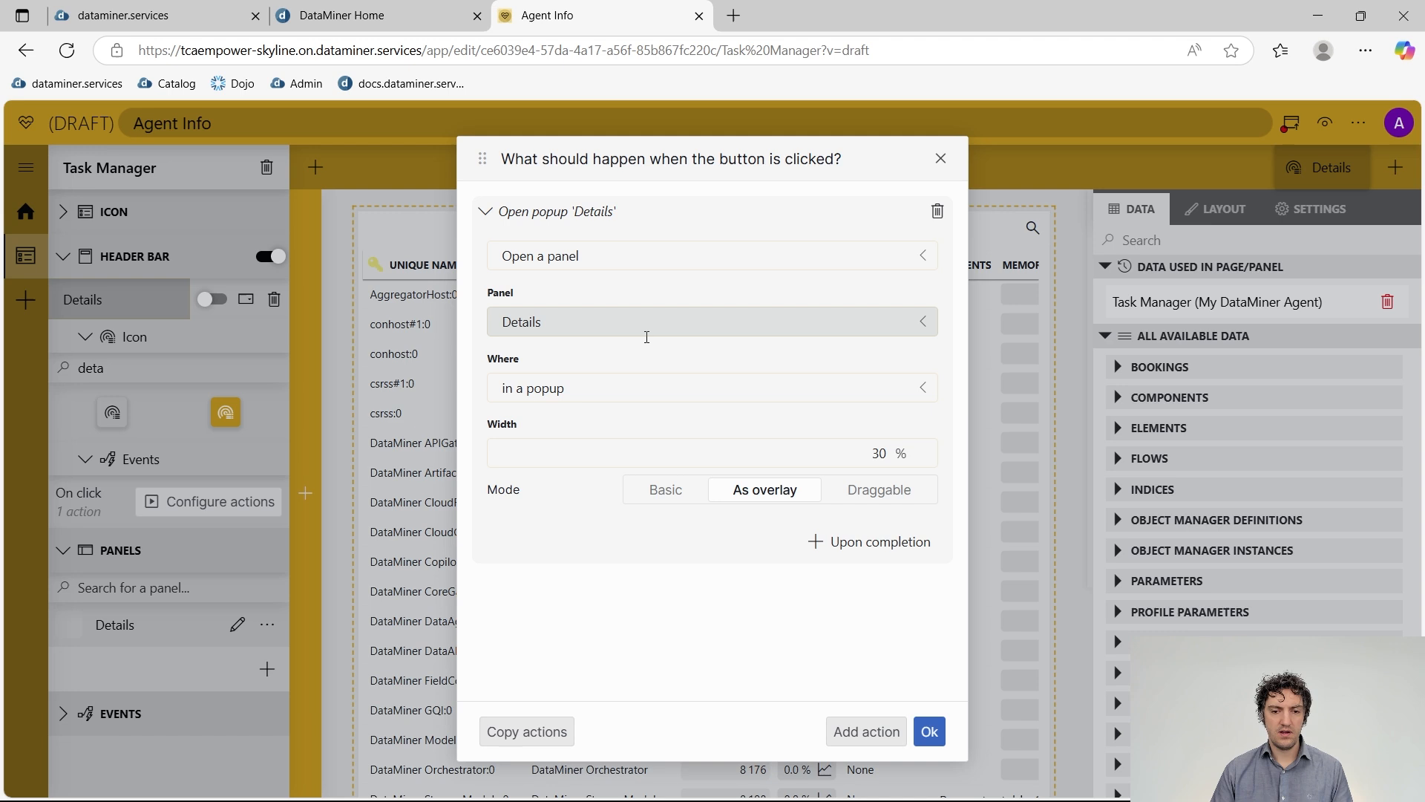
- Set the Details popup's width to 60%, keeping the overlay mode, and confirm the button's action
click(622, 323)
click(618, 322)
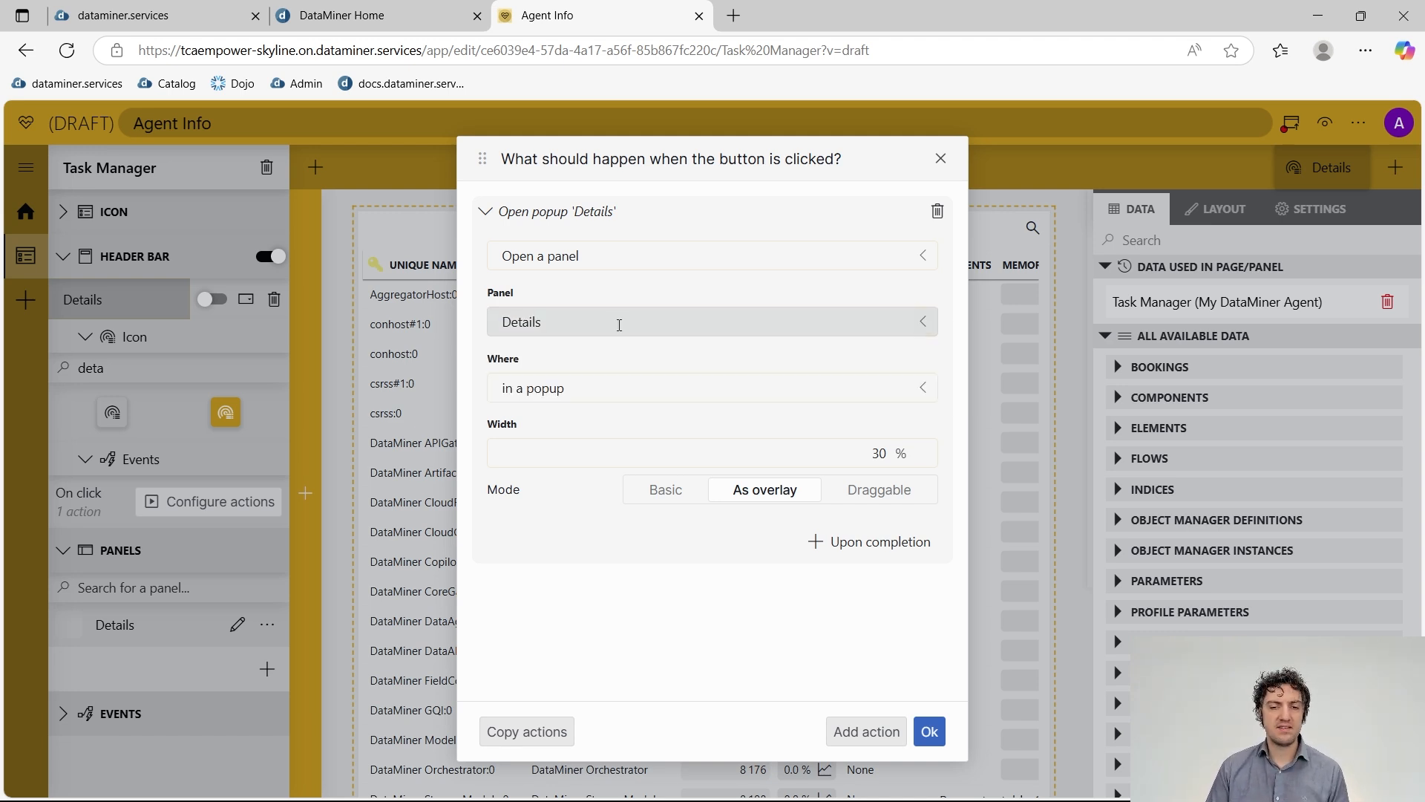
double_click(879, 453)
text(60)
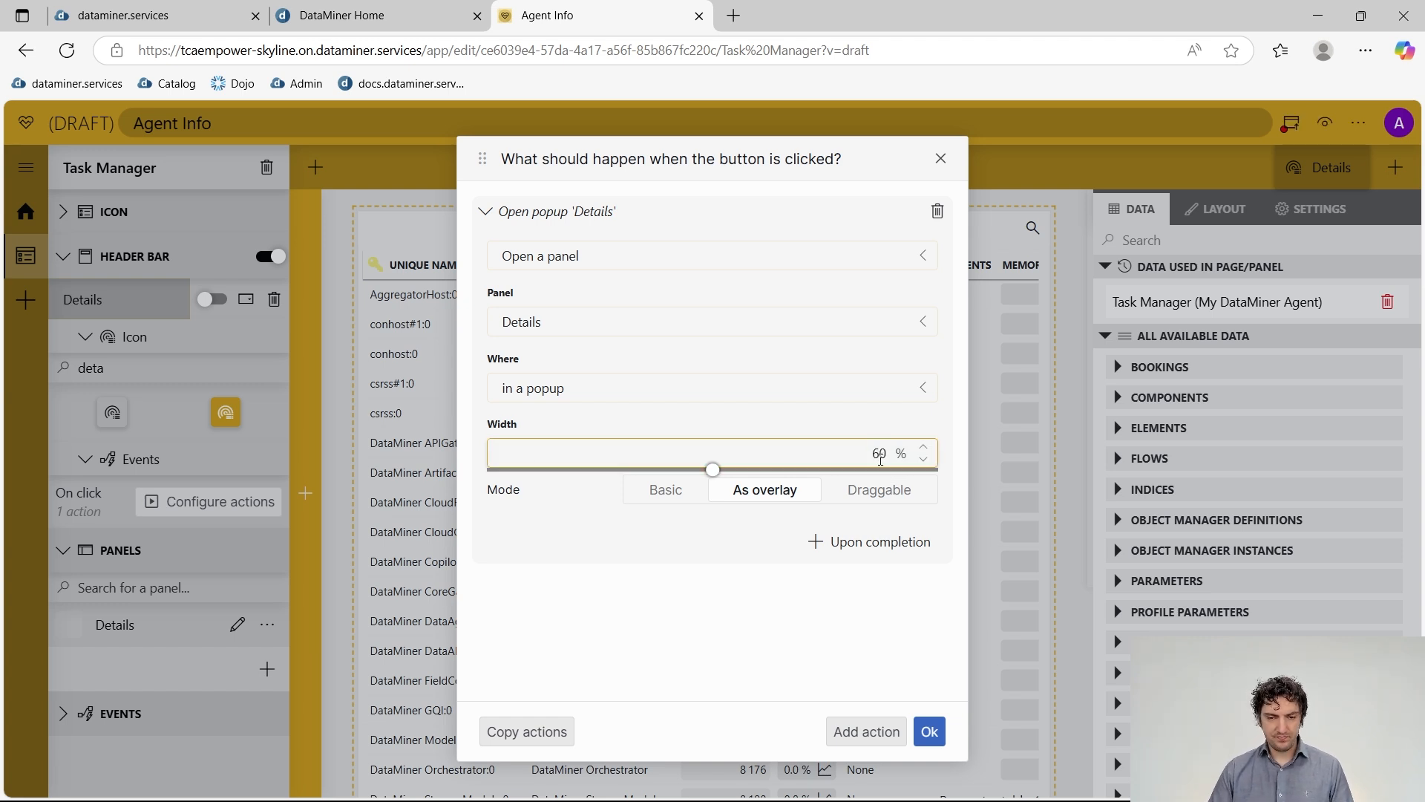
click(557, 541)
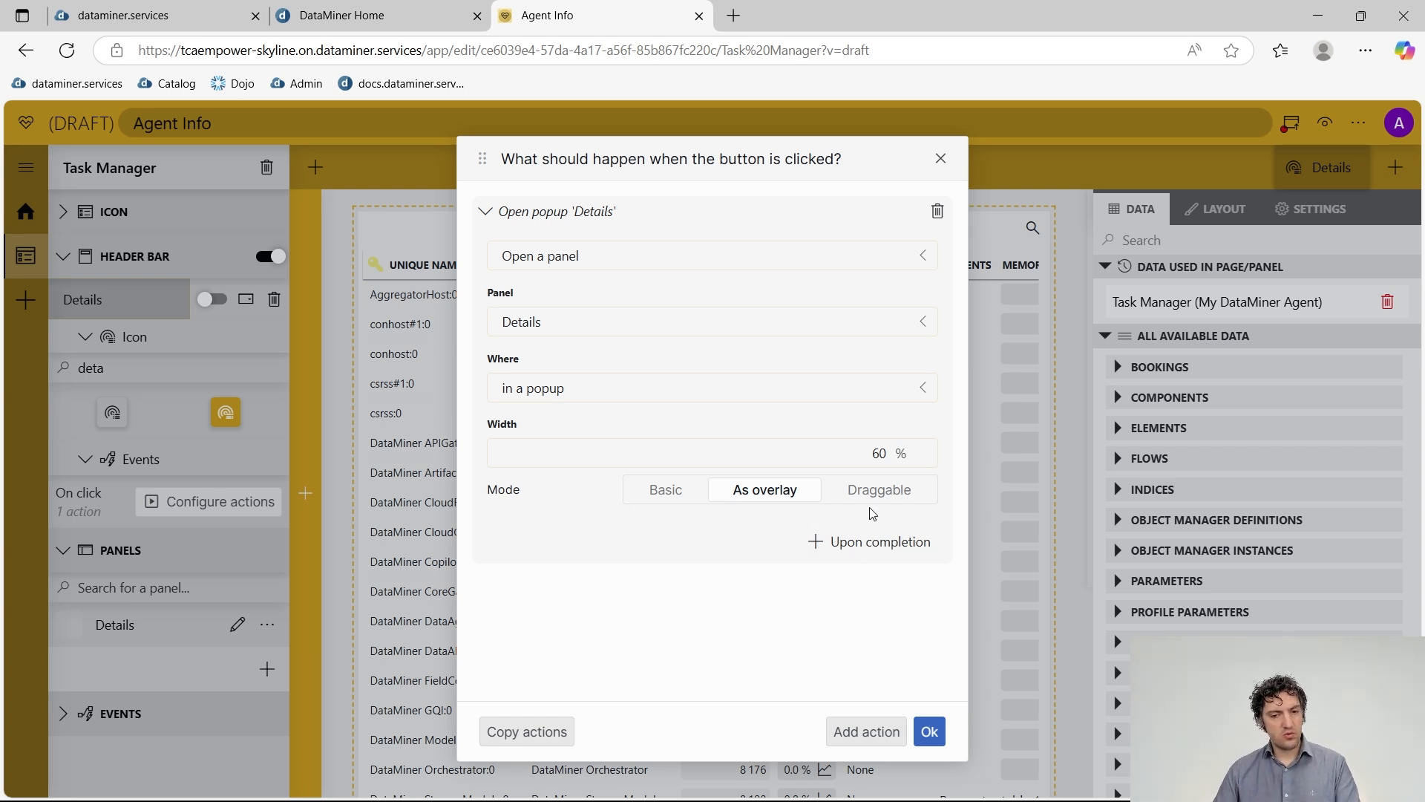
click(929, 732)
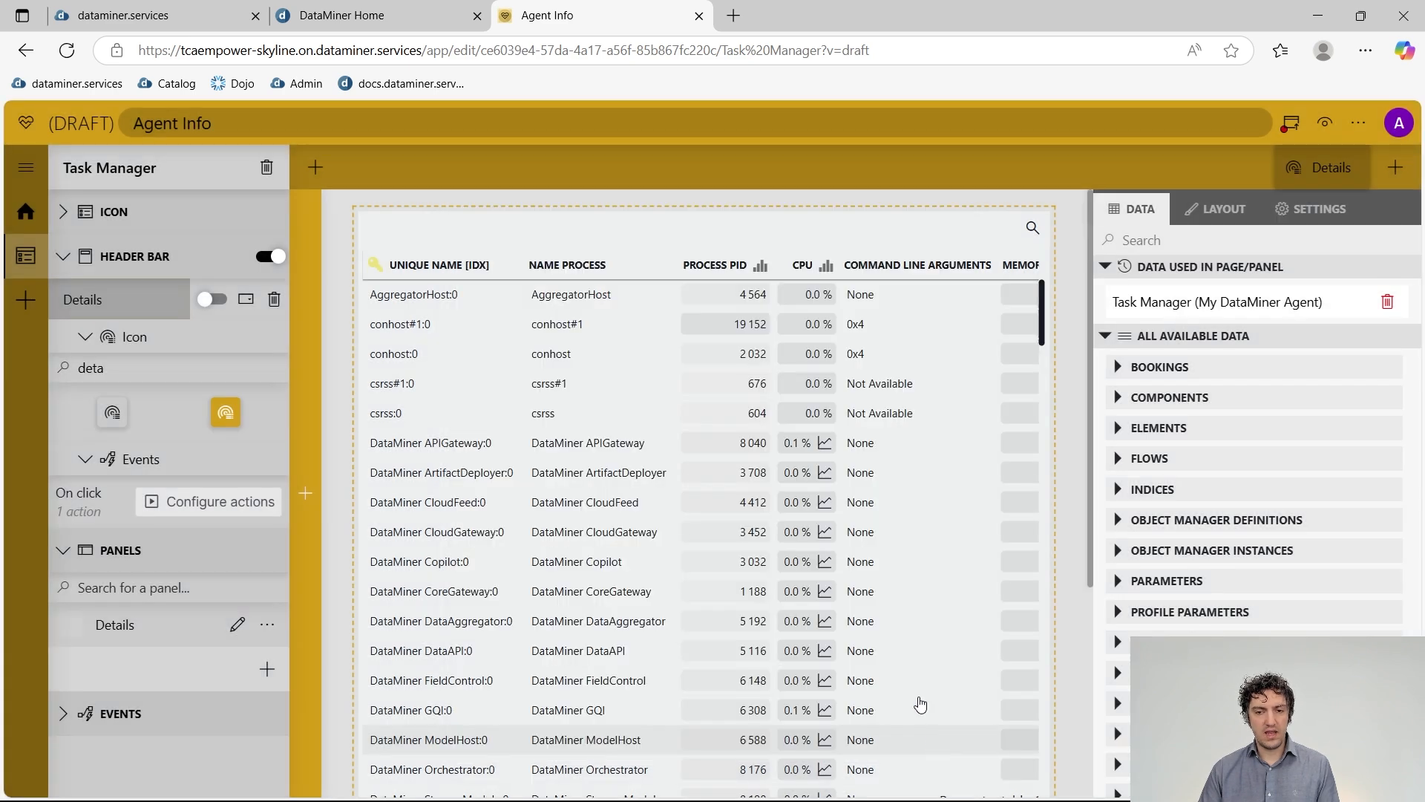
- Preview the draft app and test the Details header button with the DataMiner DataAggregator:0 row selected on the Task Manager page
click(1319, 141)
right_click(1316, 135)
click(965, 145)
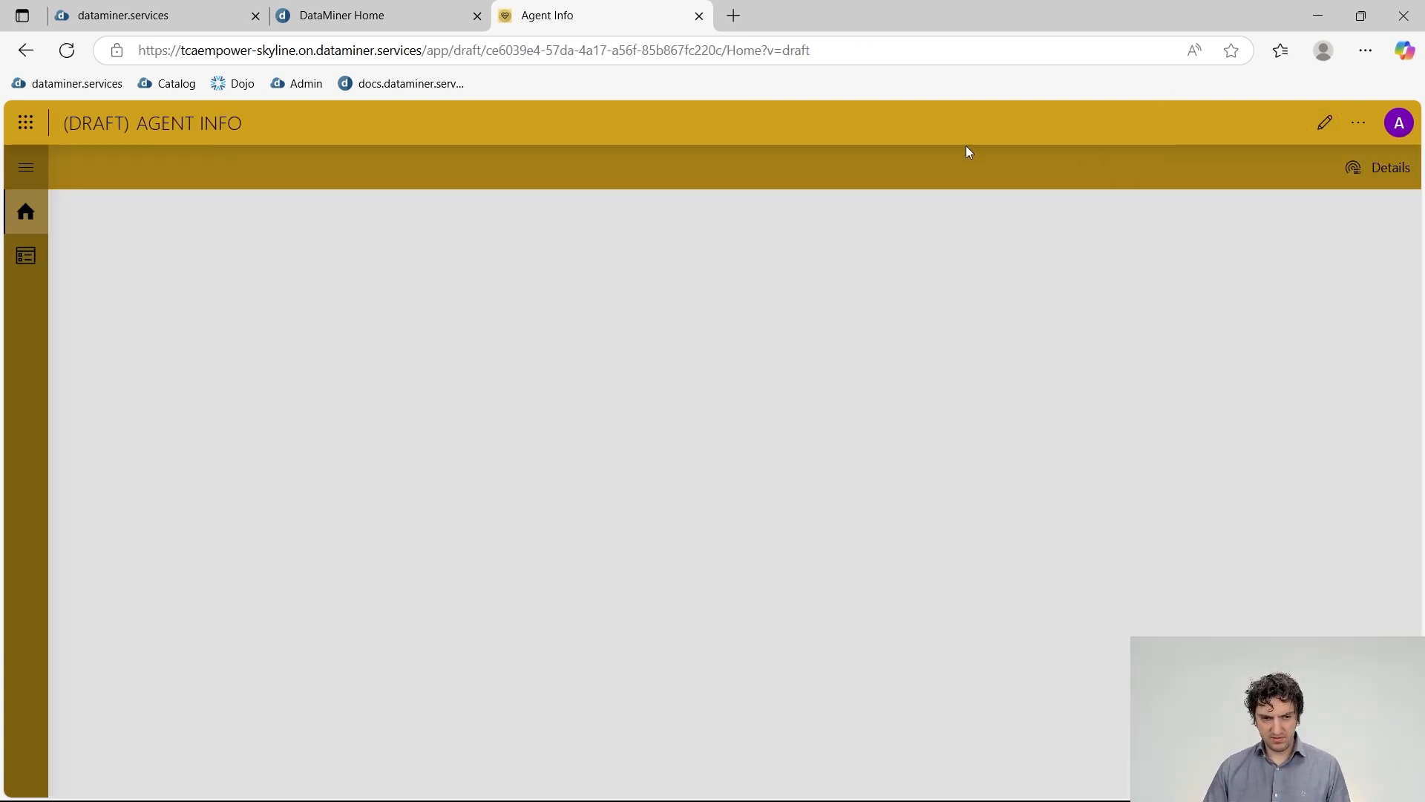
click(27, 269)
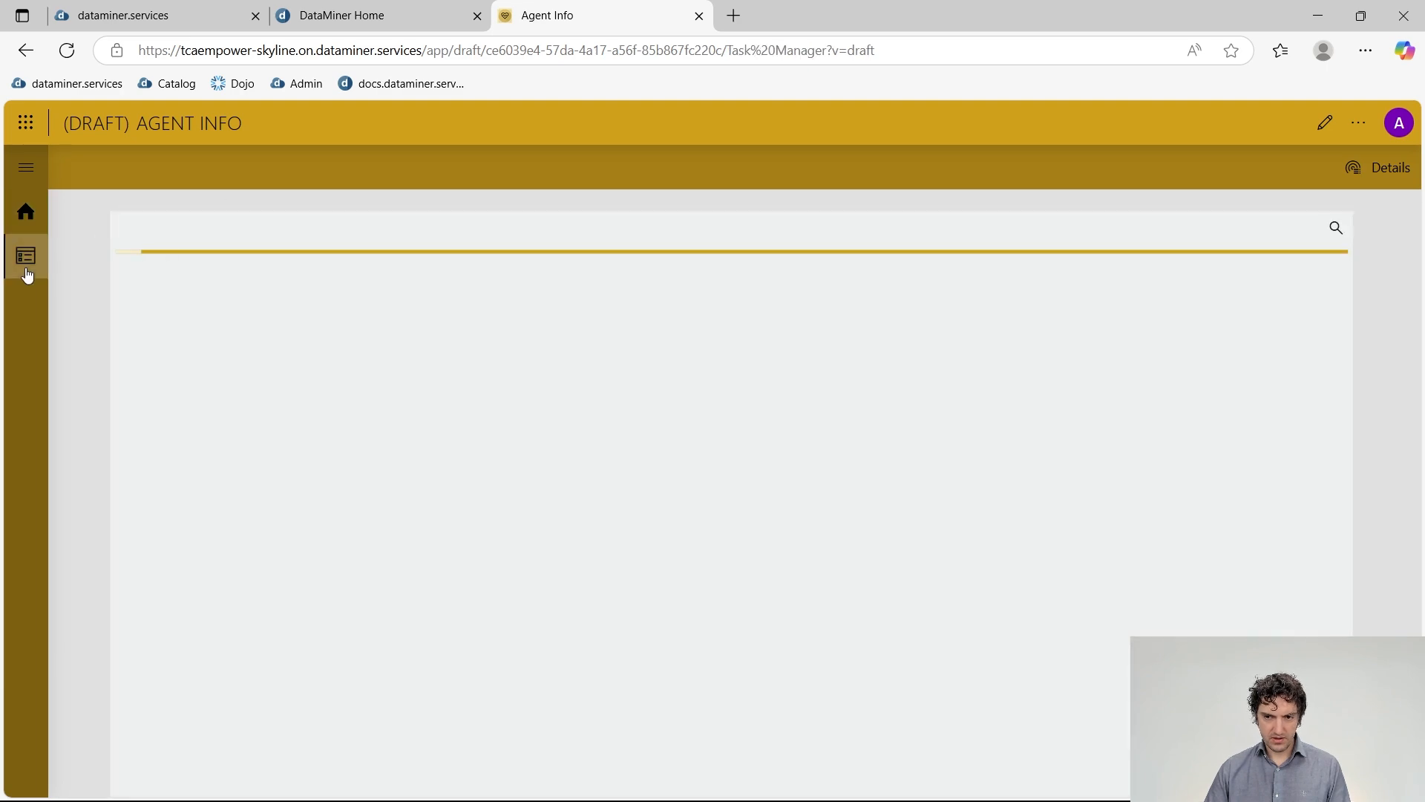
click(29, 212)
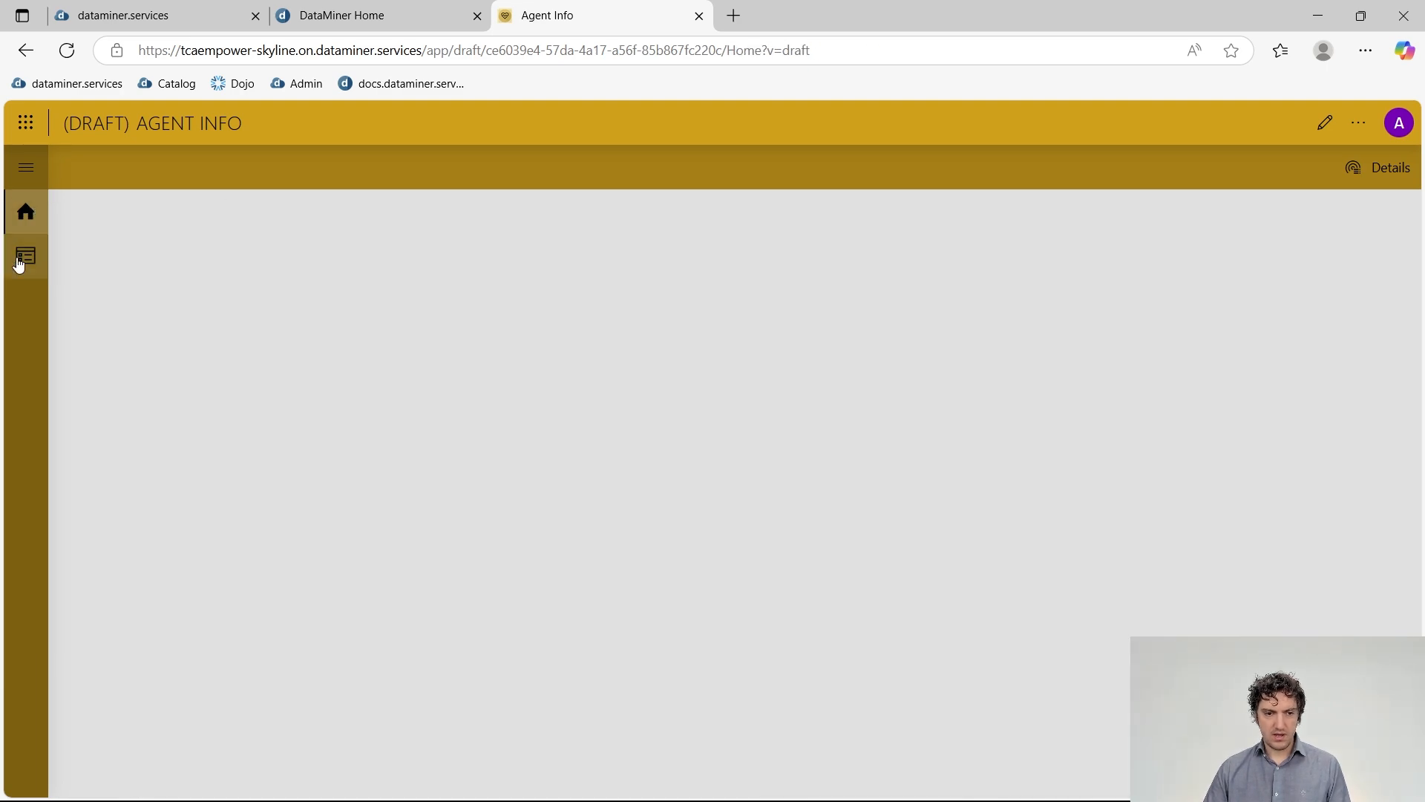
click(21, 262)
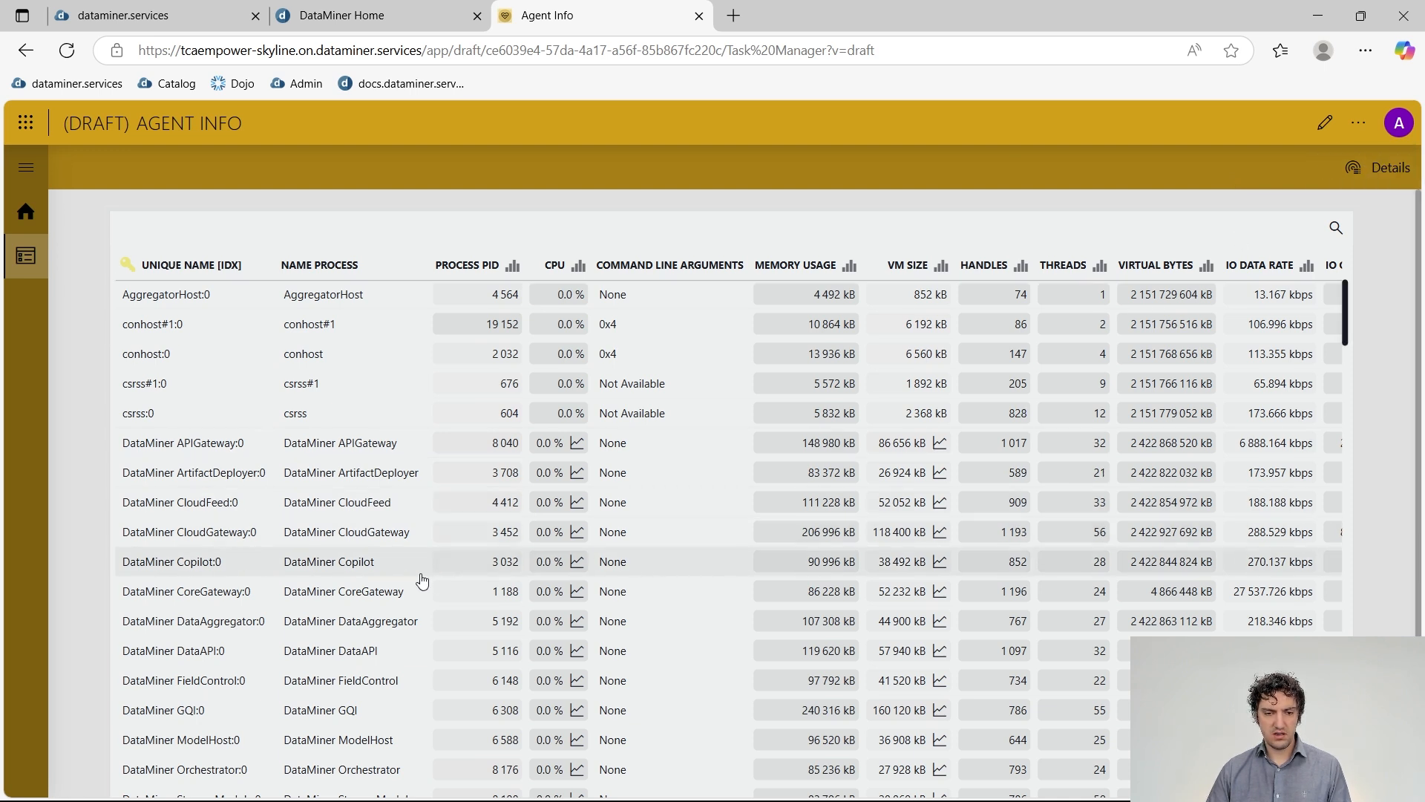
click(624, 621)
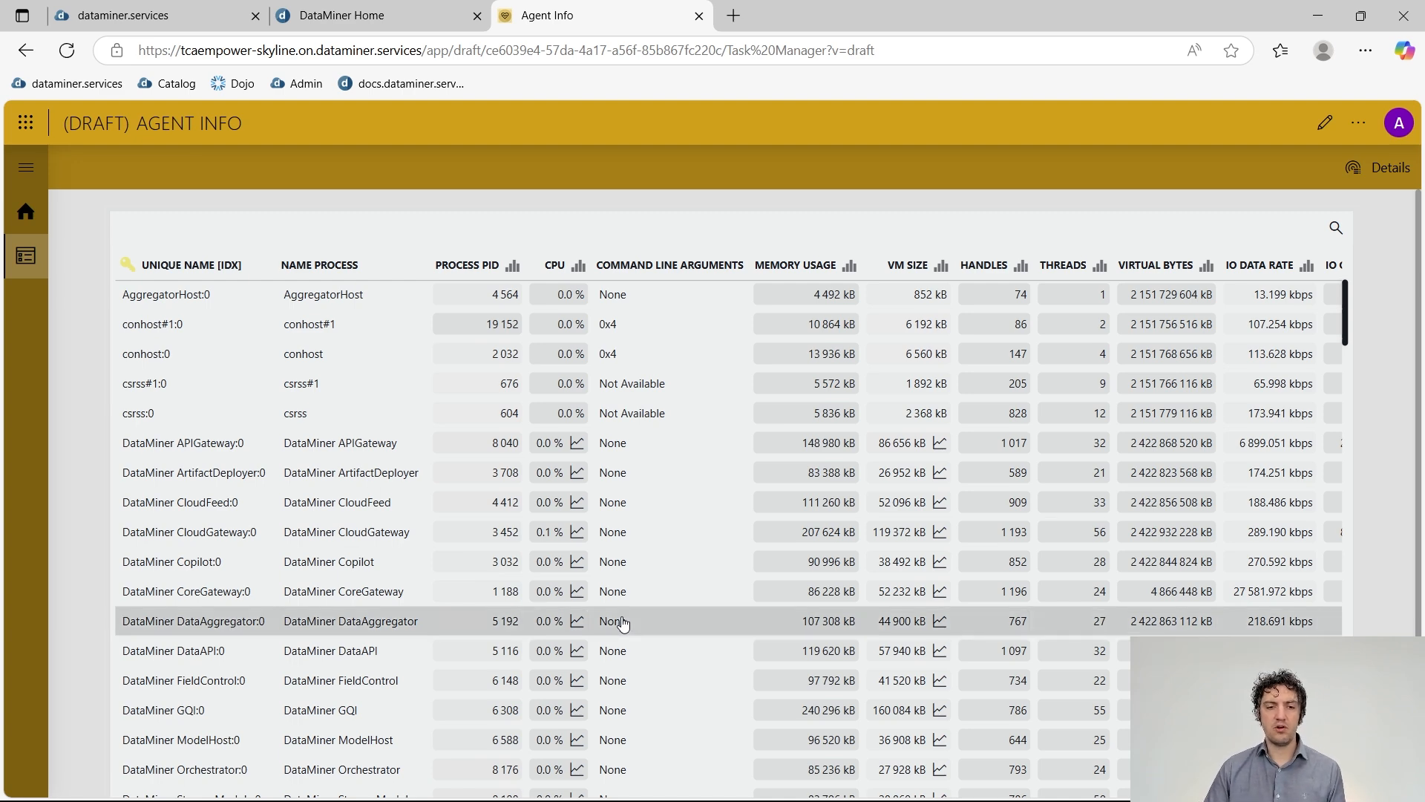
click(1377, 172)
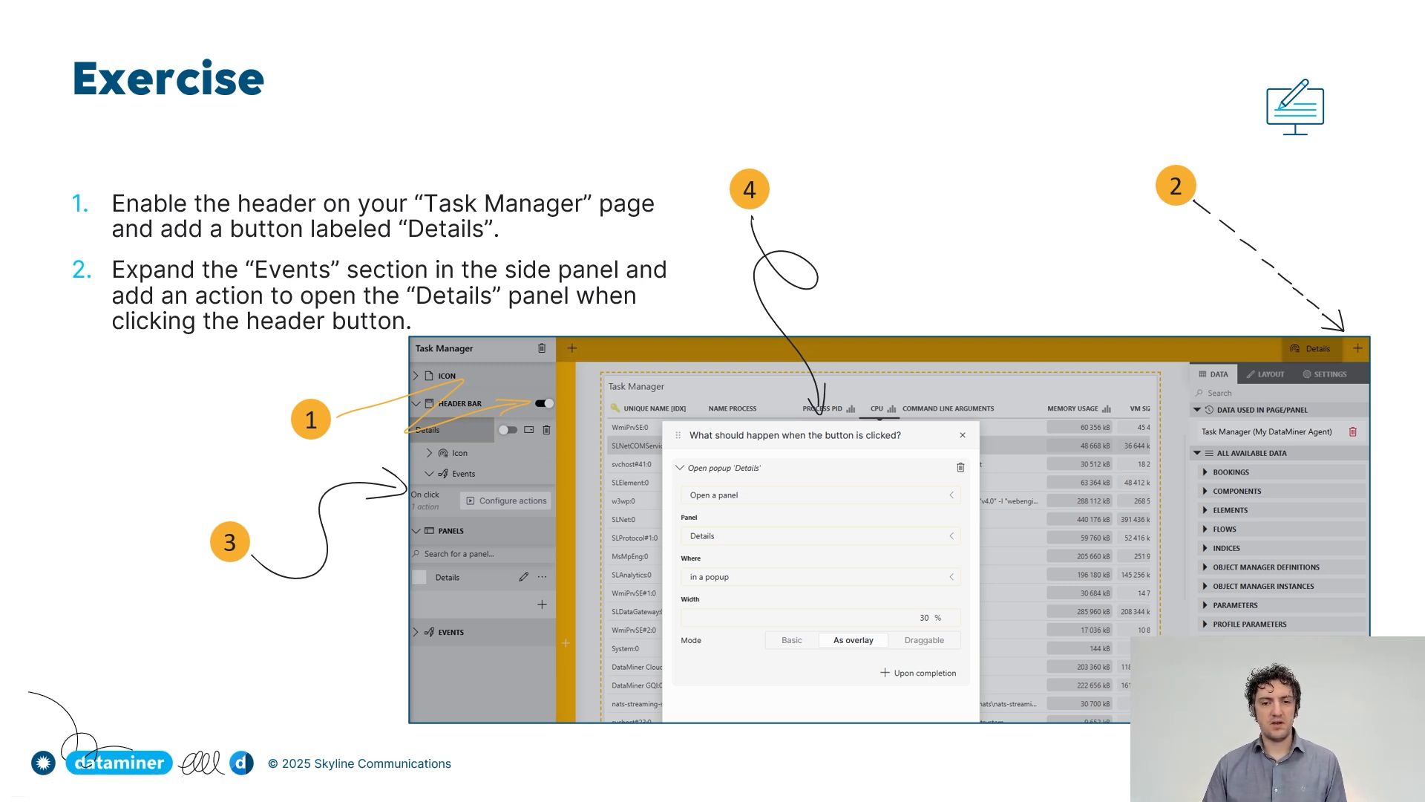
key(Right)
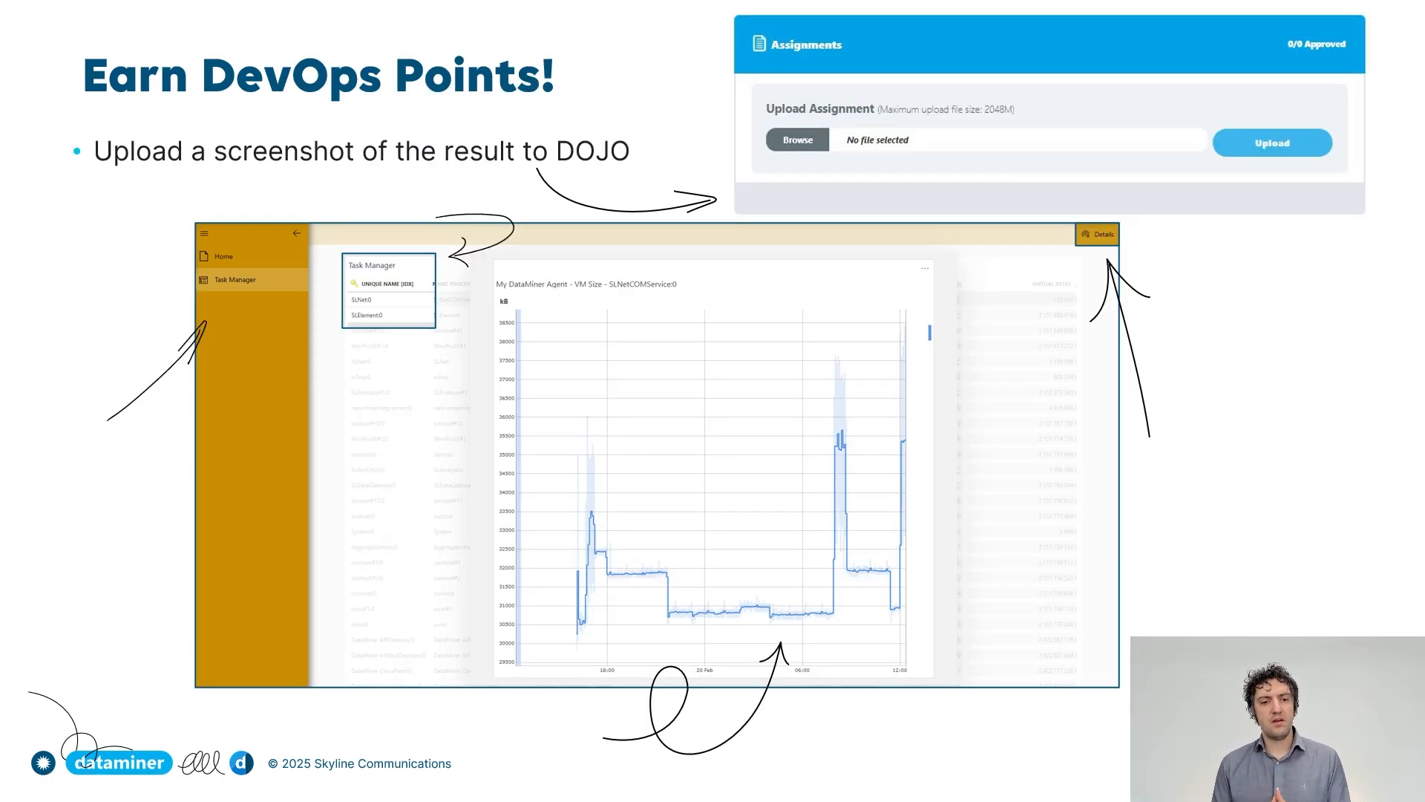